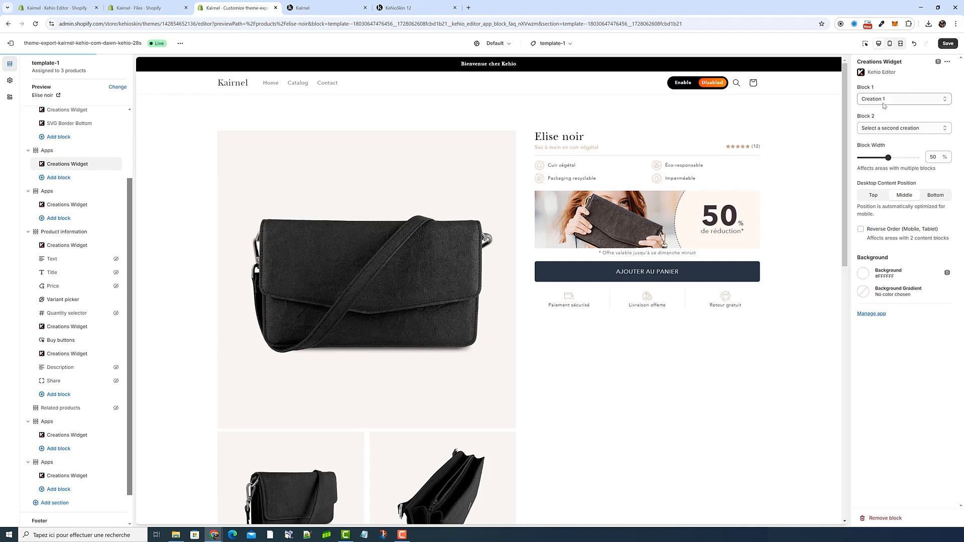
# Set the new Creations Widget's Block 1 to Creation 21 and its background color to #000000
pyautogui.scroll(-3, 899, 211)
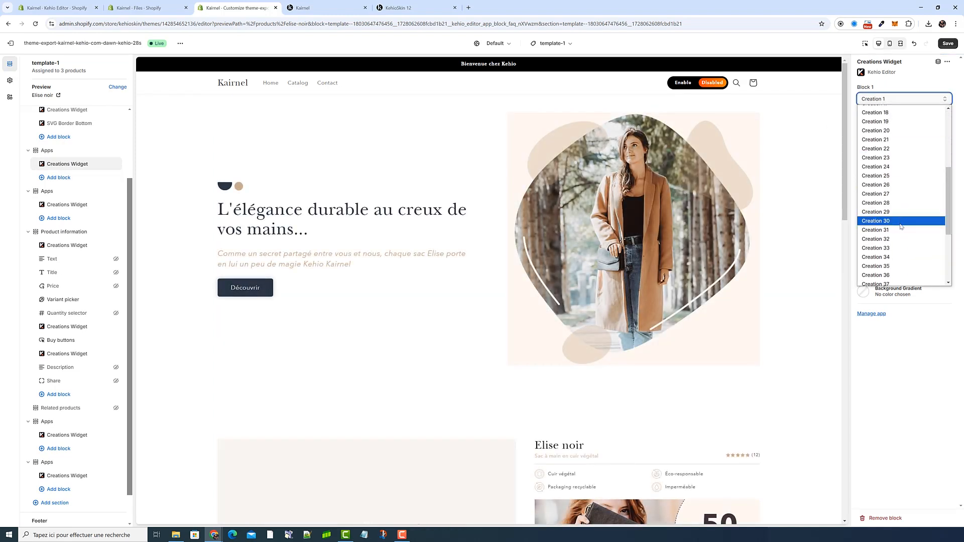
pyautogui.scroll(3, 901, 227)
pyautogui.click(899, 214)
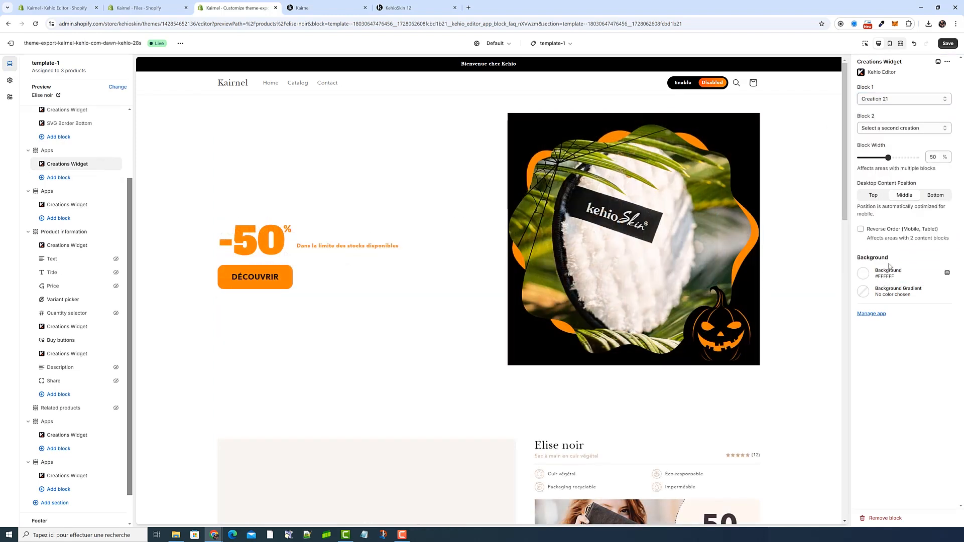
pyautogui.click(863, 274)
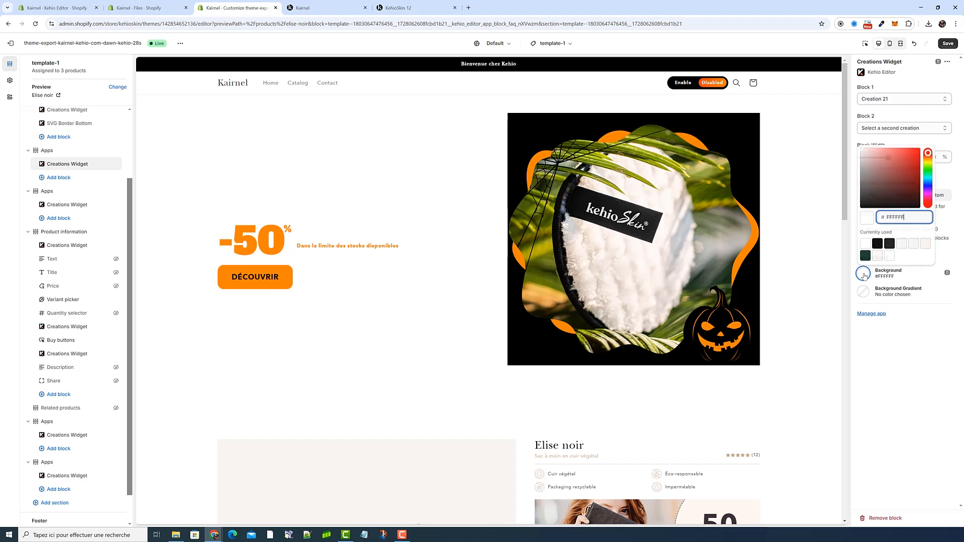
pyautogui.click(884, 244)
pyautogui.click(852, 221)
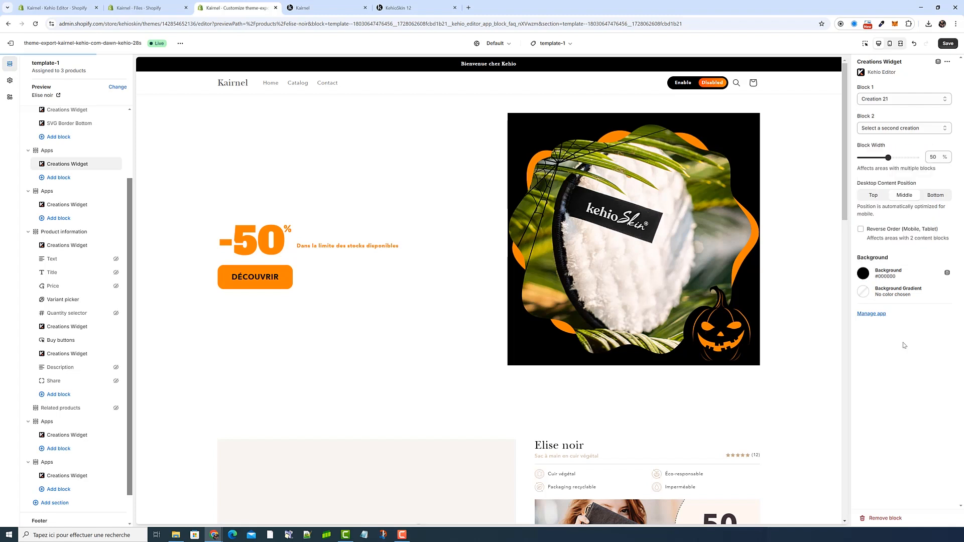
# Check the preview background color of the Halloween banner creation in Kehio Editor and return to the theme customizer
pyautogui.click(59, 7)
pyautogui.click(678, 172)
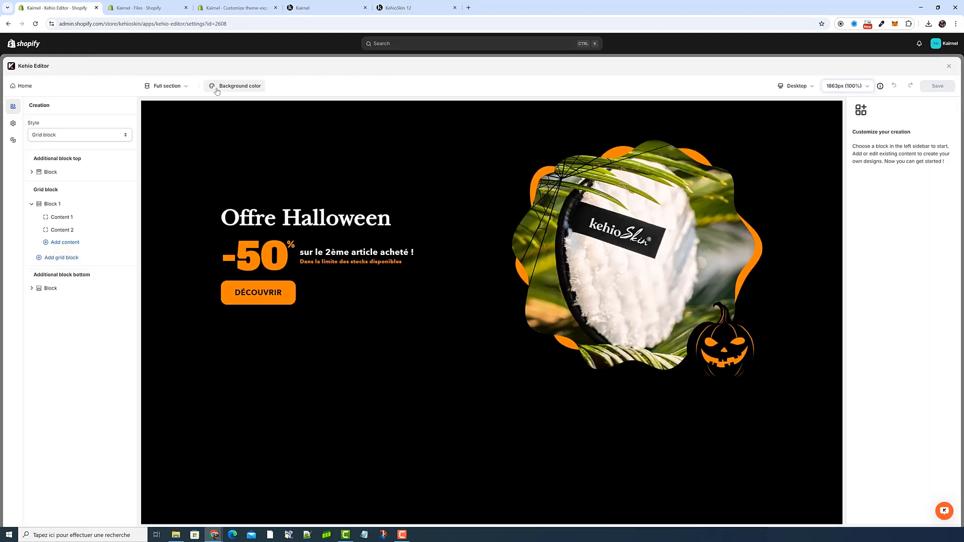
pyautogui.click(217, 89)
pyautogui.click(261, 171)
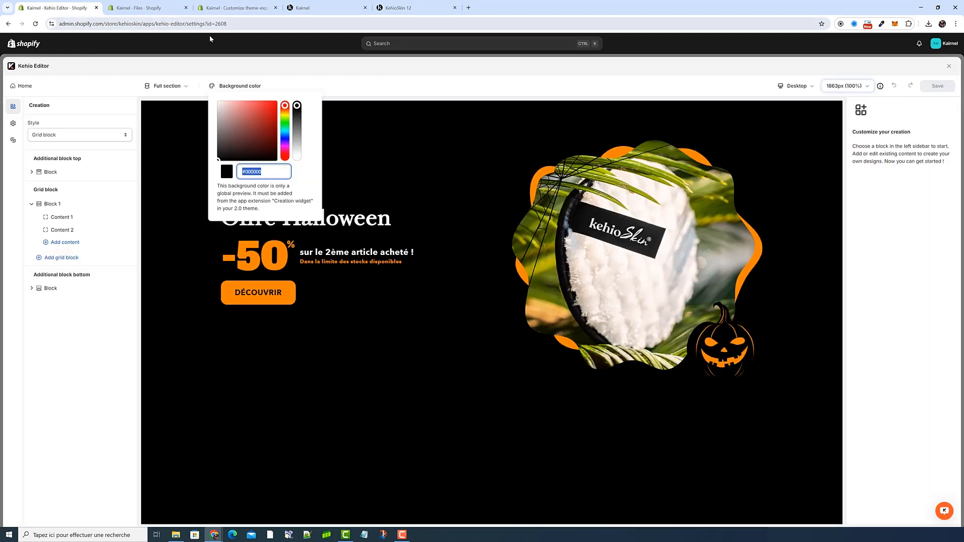
pyautogui.click(221, 8)
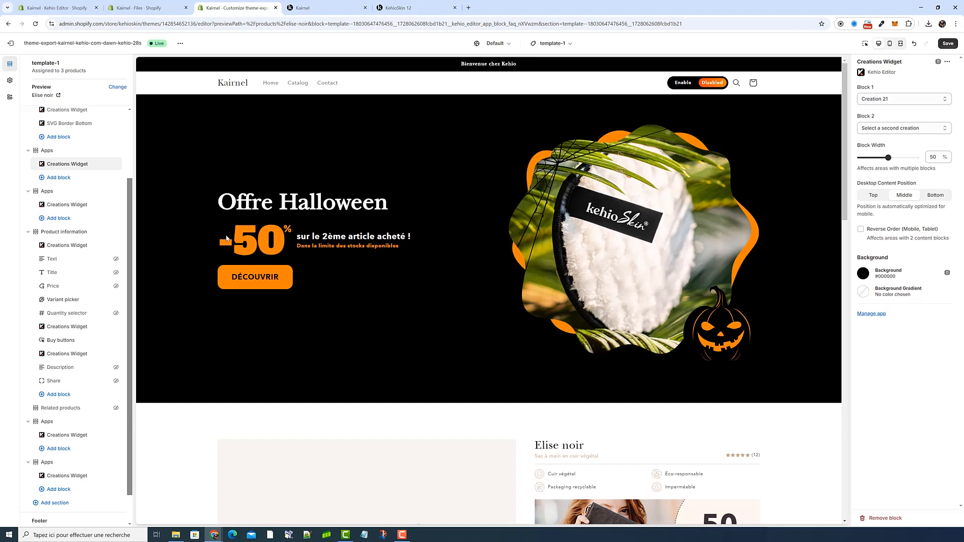
# Add Kehio Editor's SVG Border Bottom app block beneath the Halloween banner's Creations Widget
pyautogui.click(62, 178)
pyautogui.click(197, 195)
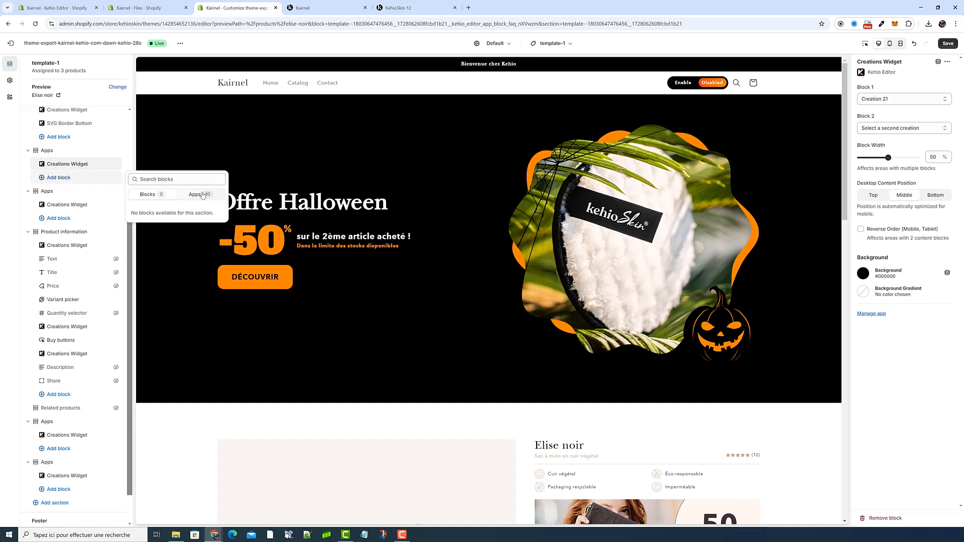
pyautogui.click(159, 424)
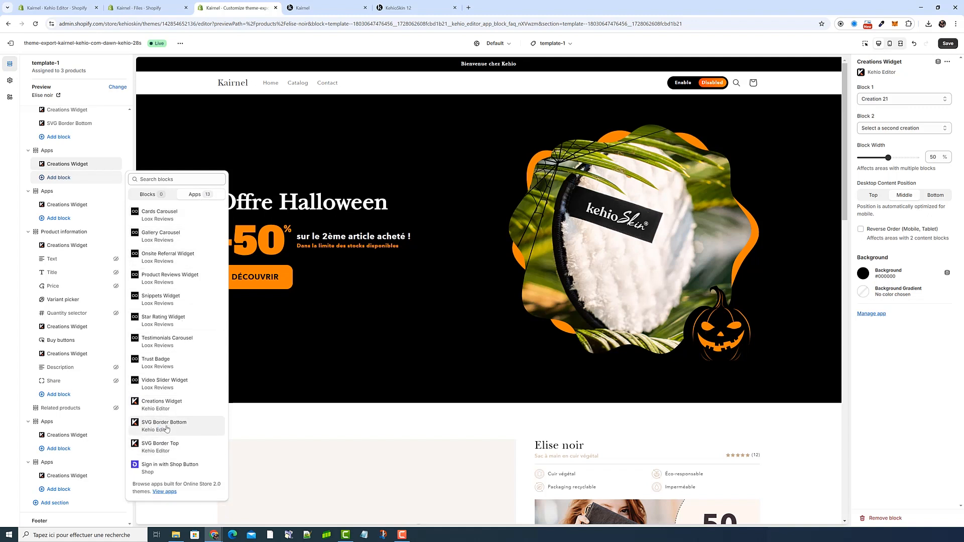
pyautogui.click(167, 430)
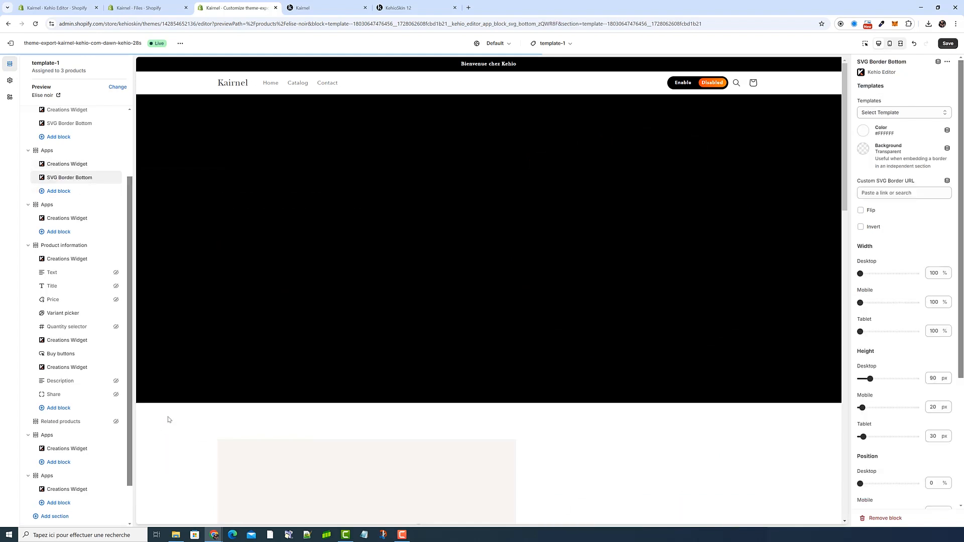
# Copy the link of the newly uploaded border SVG from Shopify Files and paste it as the block's Custom SVG Border URL
pyautogui.click(132, 12)
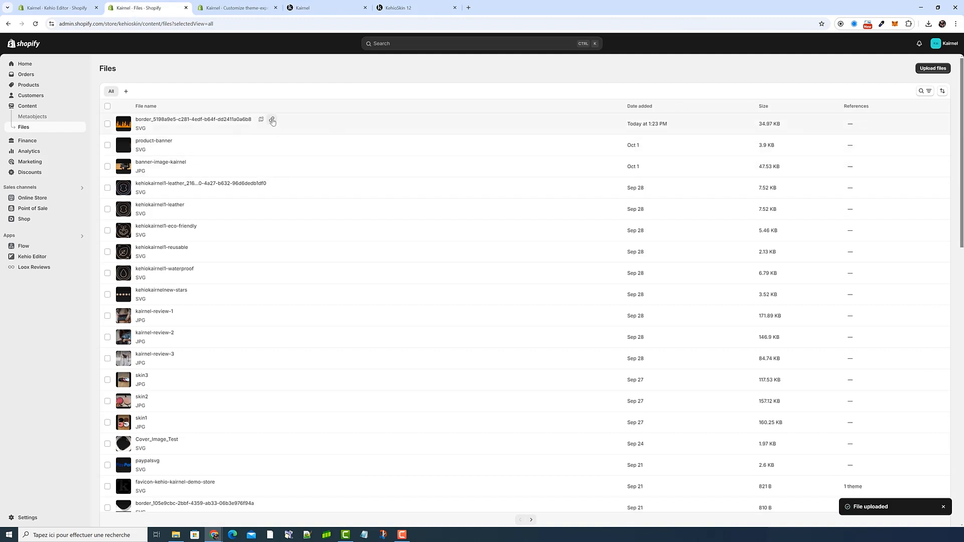
pyautogui.click(226, 10)
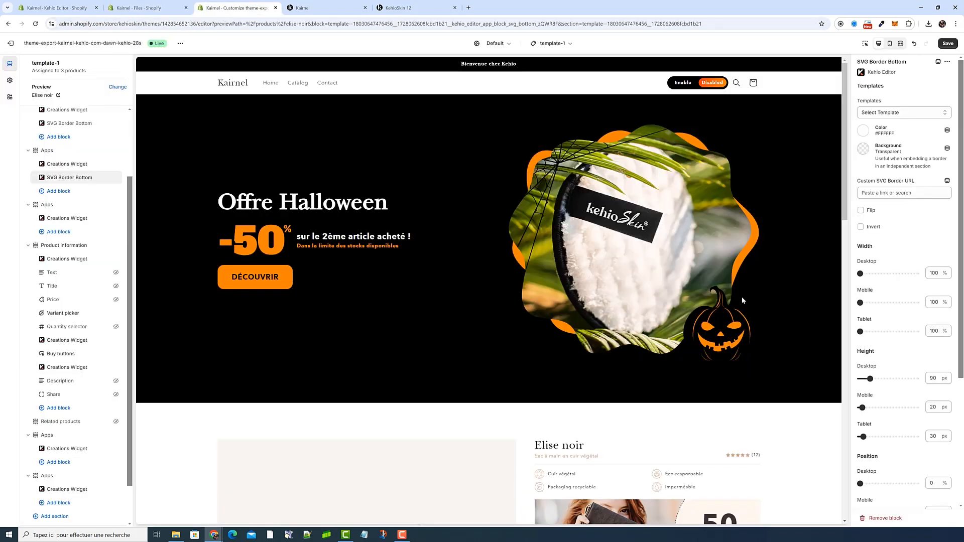
pyautogui.click(888, 193)
pyautogui.hotkey('ctrl', 'v')
pyautogui.click(906, 166)
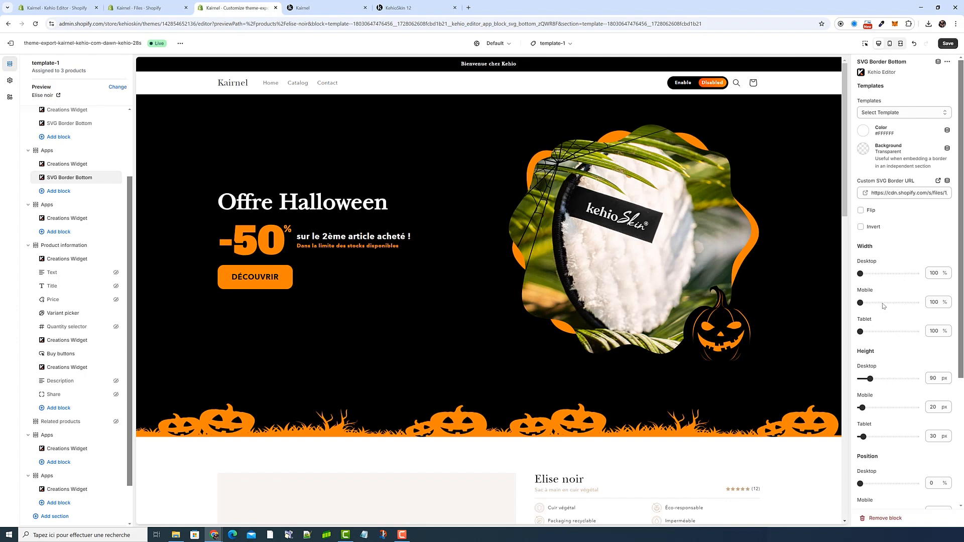
# Review the SVG Border Bottom block's preset templates and its width, height and position settings
pyautogui.scroll(-2, 885, 348)
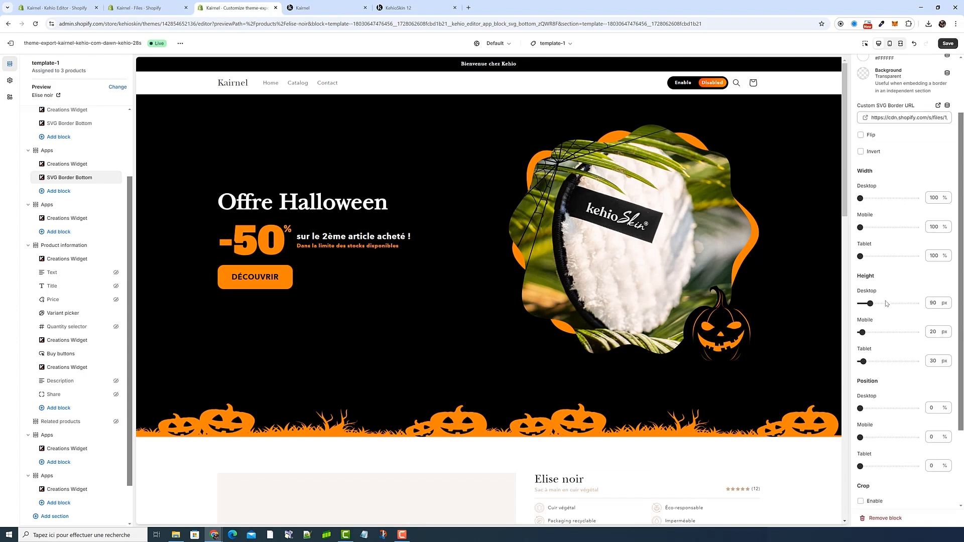
pyautogui.scroll(2, 899, 116)
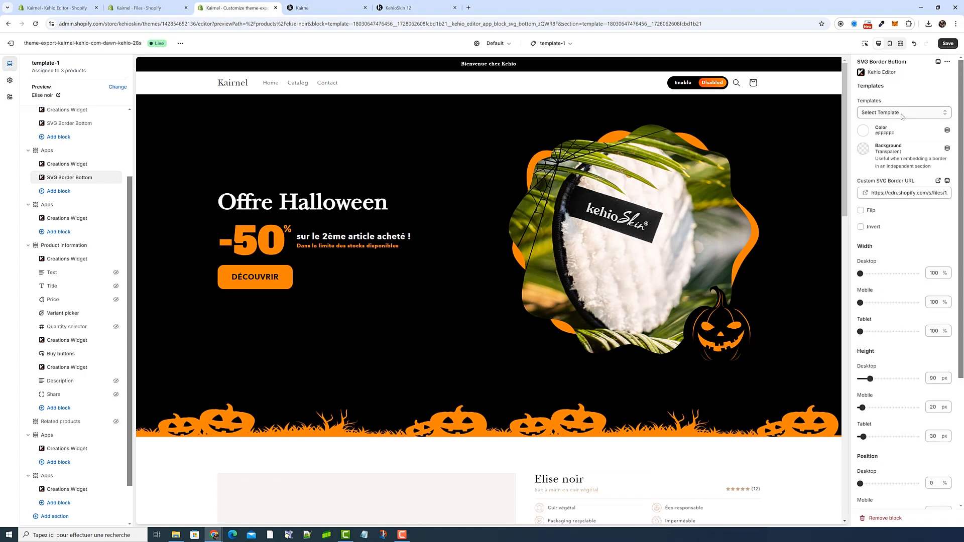
pyautogui.click(904, 113)
pyautogui.click(904, 123)
pyautogui.scroll(-4, 905, 373)
pyautogui.scroll(4, 906, 373)
# In the mobile preview, set the border width to 200% mobile and 150% tablet, and the height to 60 px mobile and 80 px tablet
pyautogui.click(890, 43)
pyautogui.moveTo(860, 303); pyautogui.dragTo(873, 333)
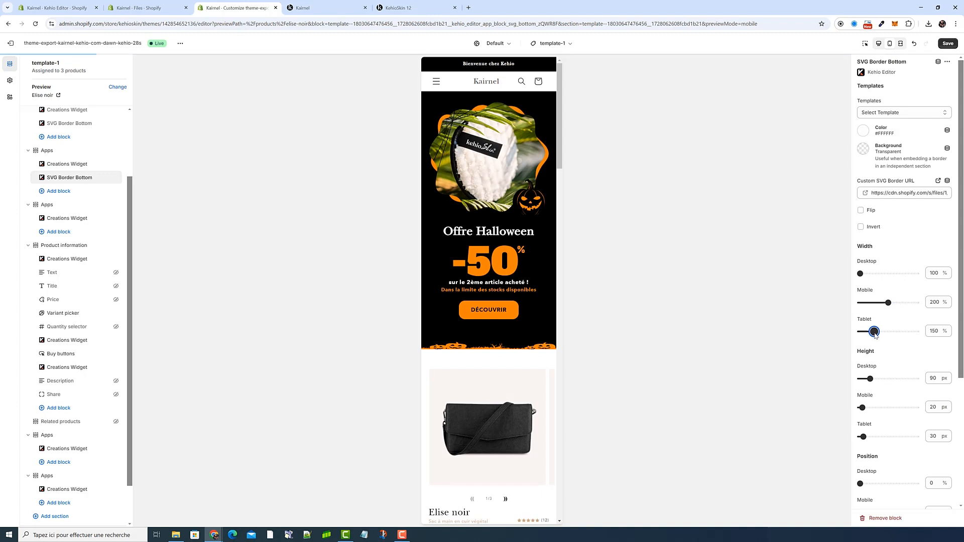
pyautogui.click(422, 8)
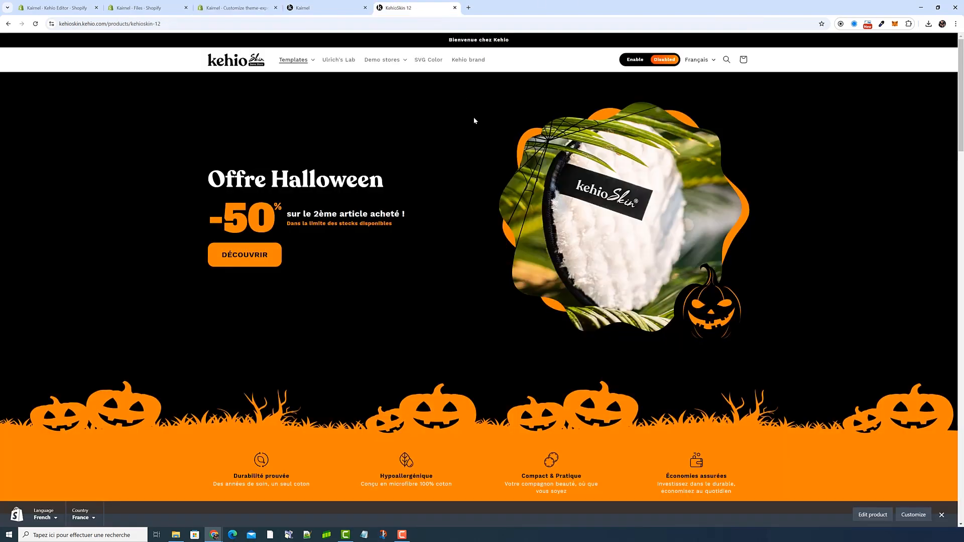
pyautogui.click(251, 8)
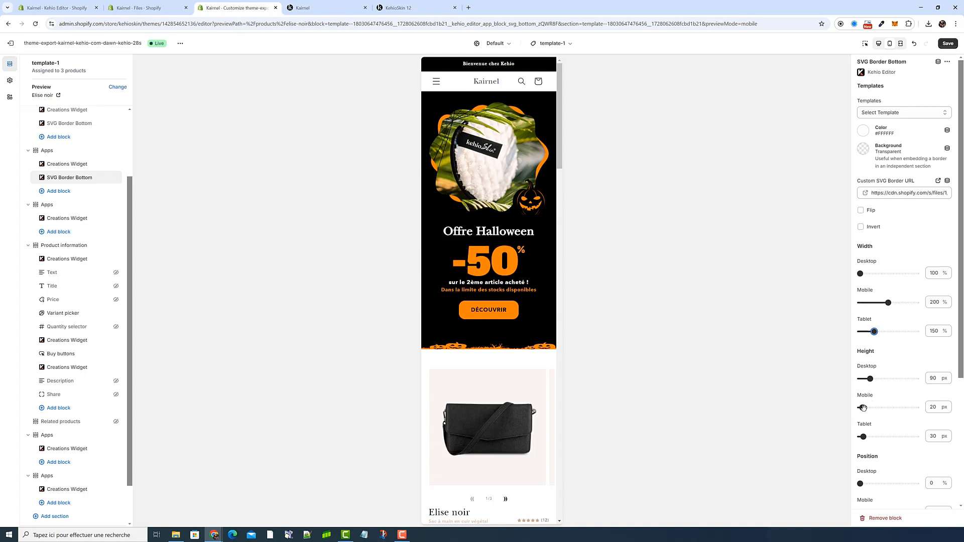
pyautogui.moveTo(863, 407); pyautogui.dragTo(866, 407)
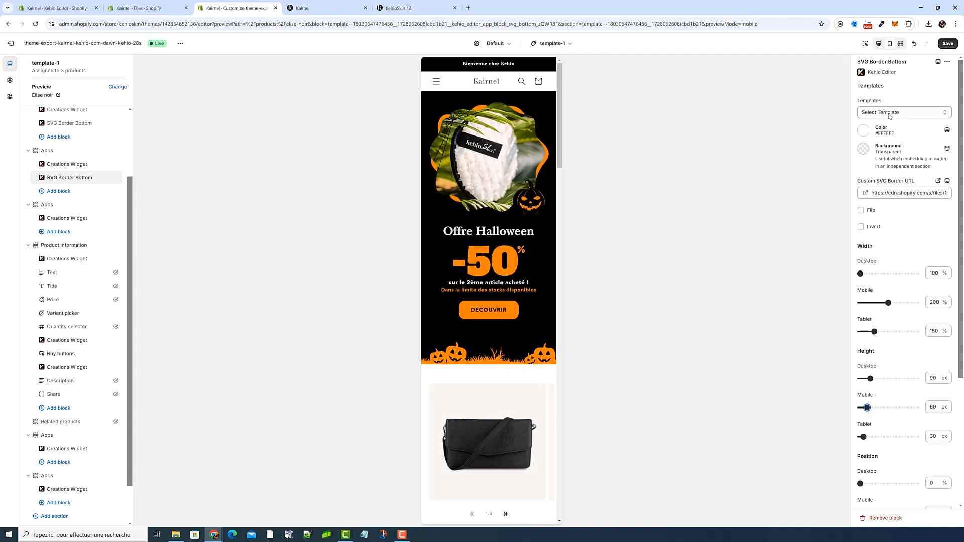
pyautogui.moveTo(866, 437); pyautogui.dragTo(868, 435)
# Return to the desktop preview, set the border's desktop height to 140 px and save the template
pyautogui.click(878, 45)
pyautogui.doubleClick(936, 379)
pyautogui.write('1')
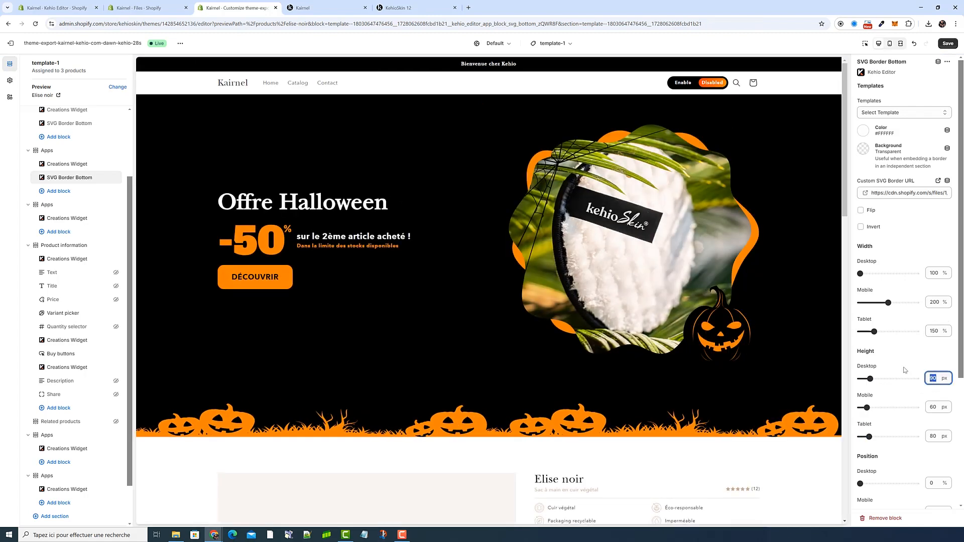
pyautogui.write('40')
pyautogui.press('Return')
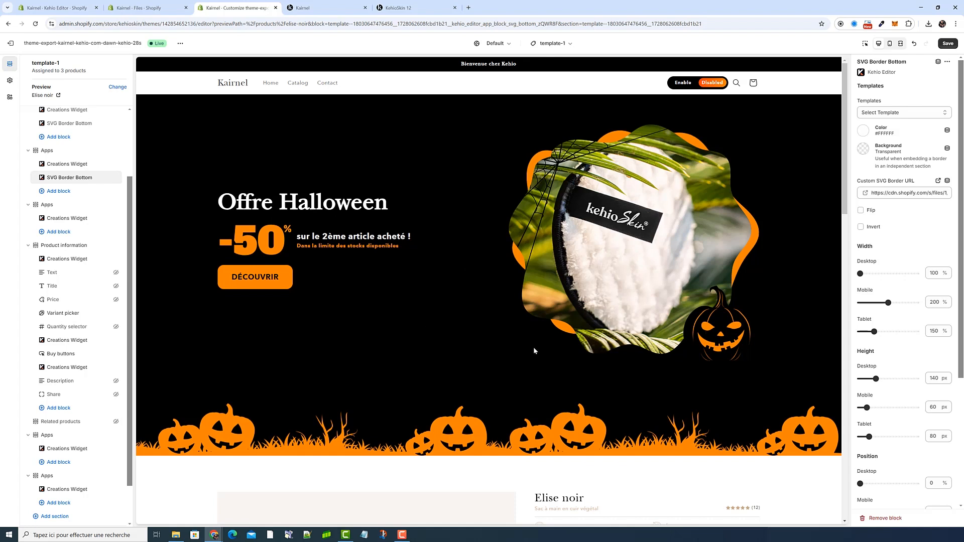
pyautogui.click(947, 44)
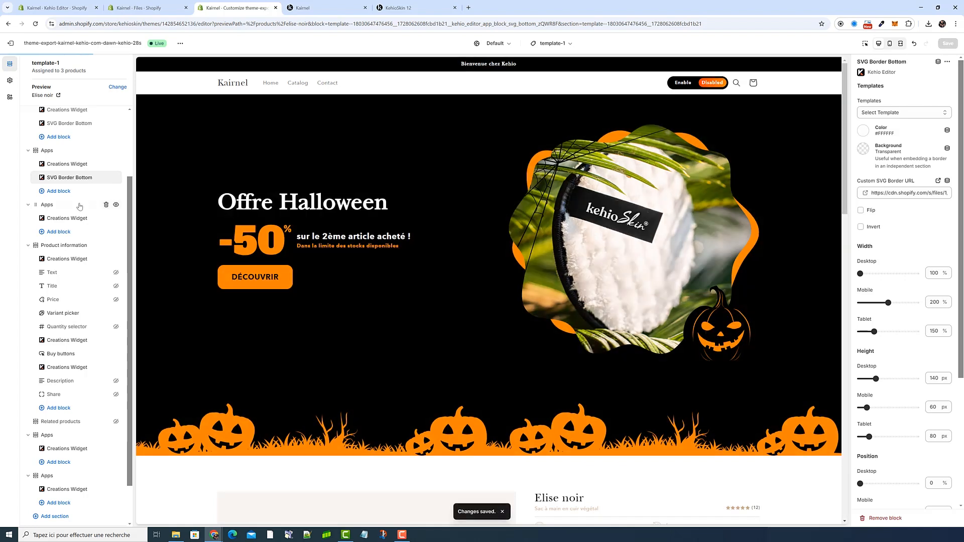
# Add a Creations Widget app section directly below the Halloween banner section
pyautogui.click(78, 197)
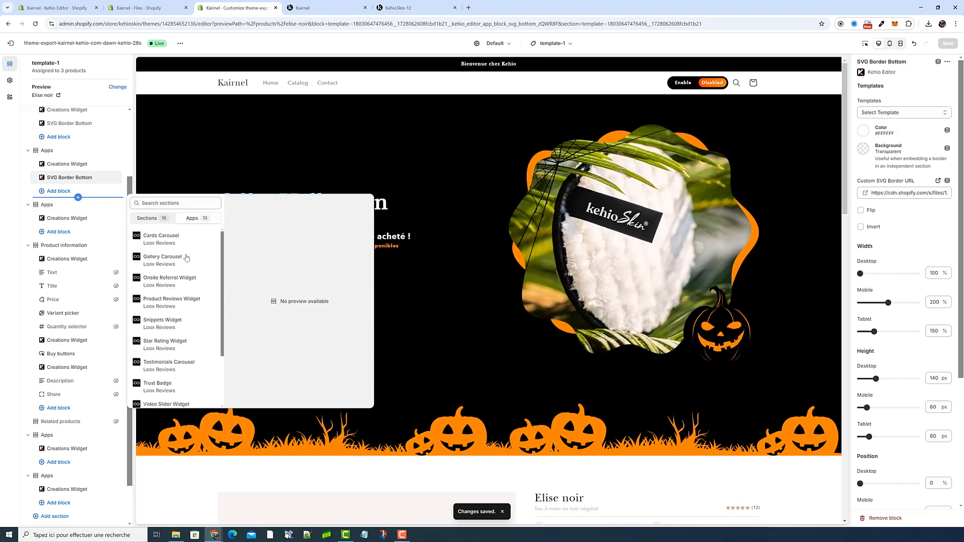
pyautogui.scroll(-3, 176, 346)
pyautogui.click(172, 359)
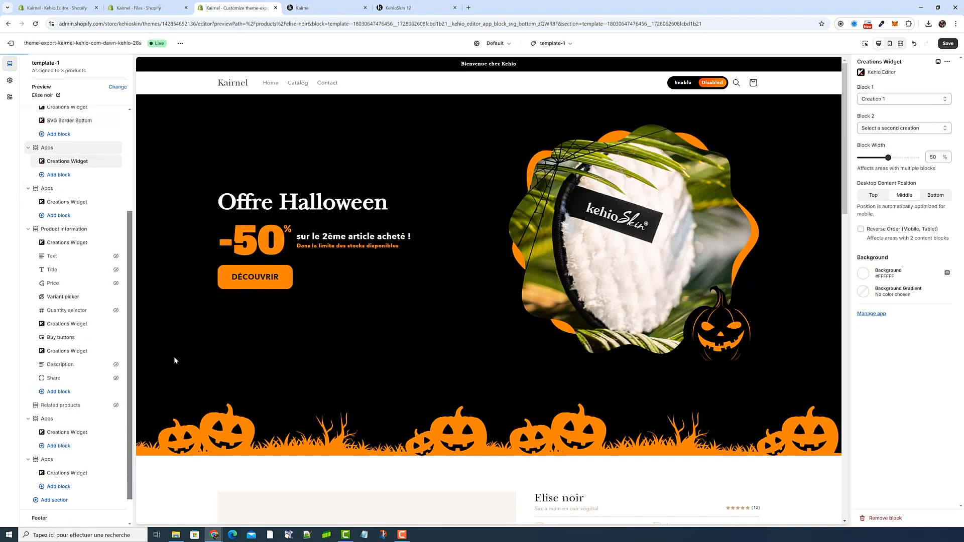
# Set the new widget's Block 1 to Creation 22 and save the template
pyautogui.click(891, 99)
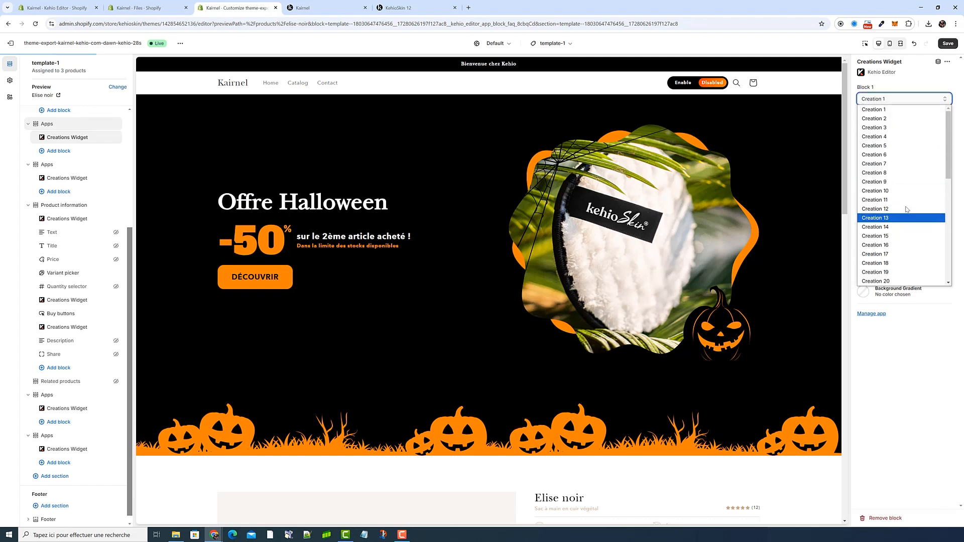
pyautogui.scroll(-2, 904, 259)
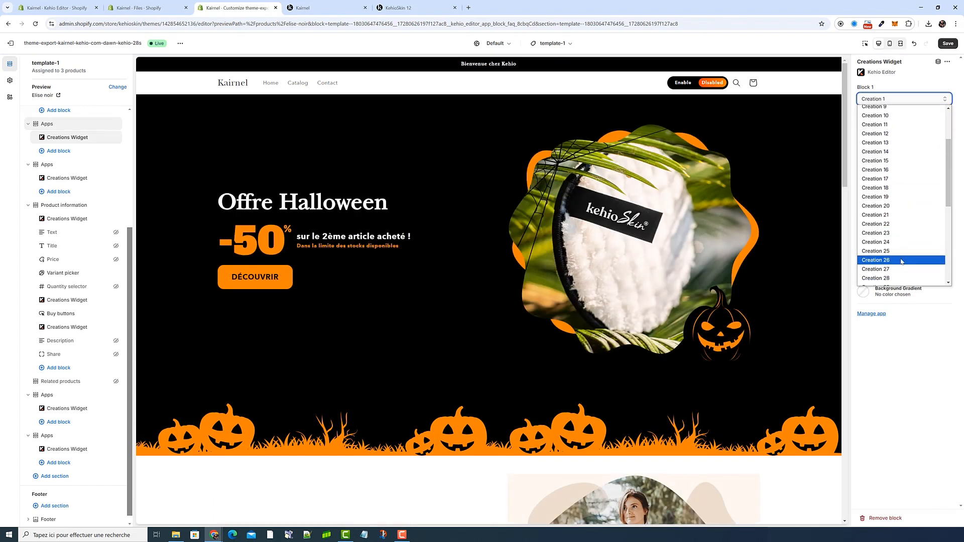
pyautogui.click(902, 229)
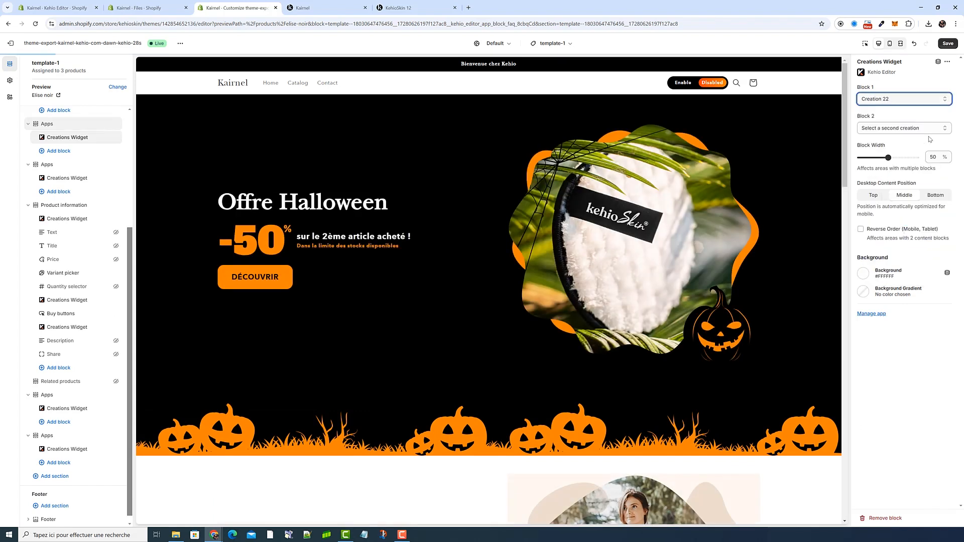
pyautogui.click(948, 44)
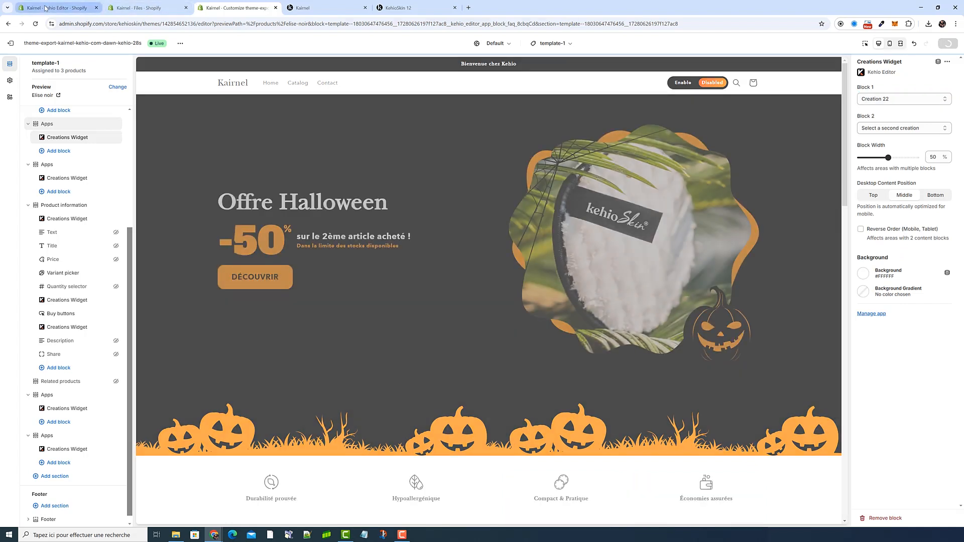
# Switch to Kehio Editor and open the Halloween_Crea_22 creation from the dashboard for editing
pyautogui.click(48, 8)
pyautogui.click(948, 66)
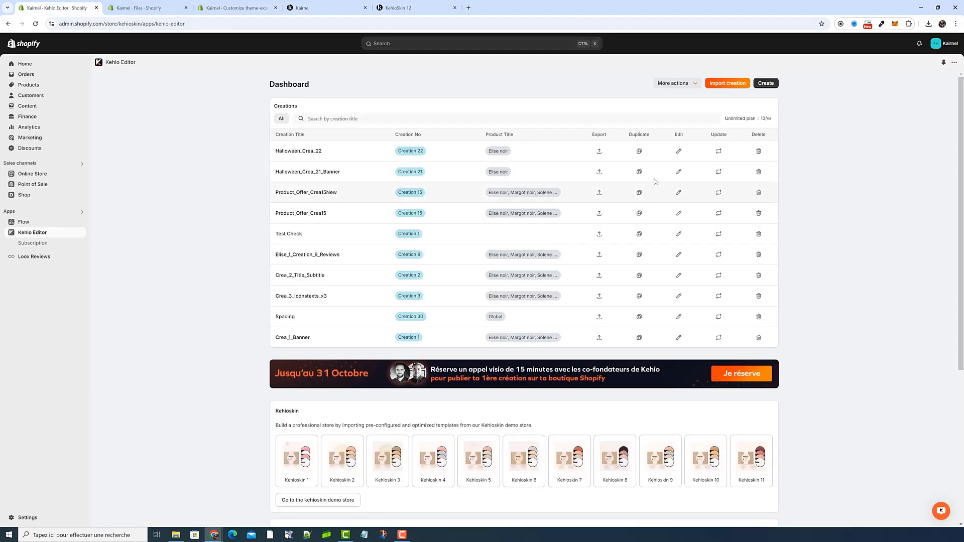
pyautogui.click(679, 150)
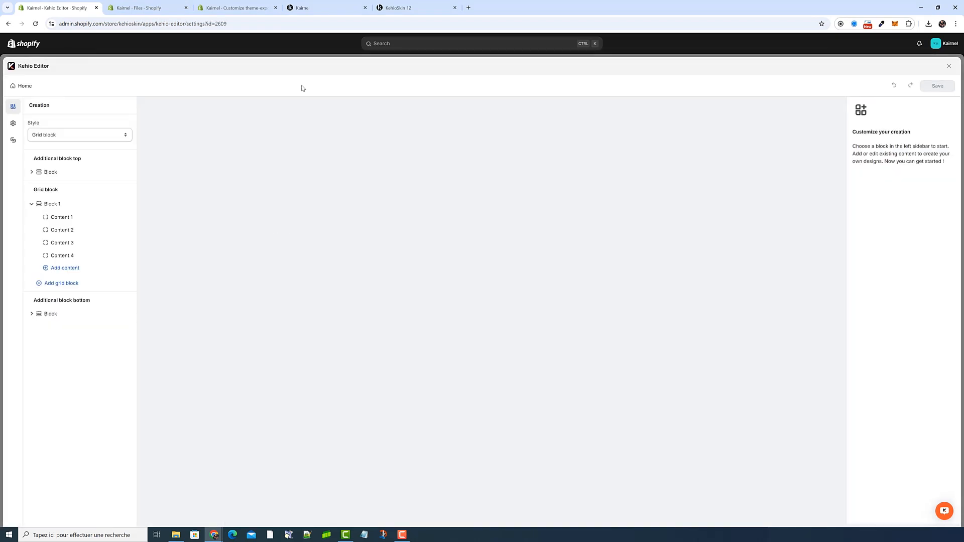
# Examine the section designs and backgrounds along the KehioSkin 12 demo product page
pyautogui.click(412, 8)
pyautogui.scroll(-3, 468, 332)
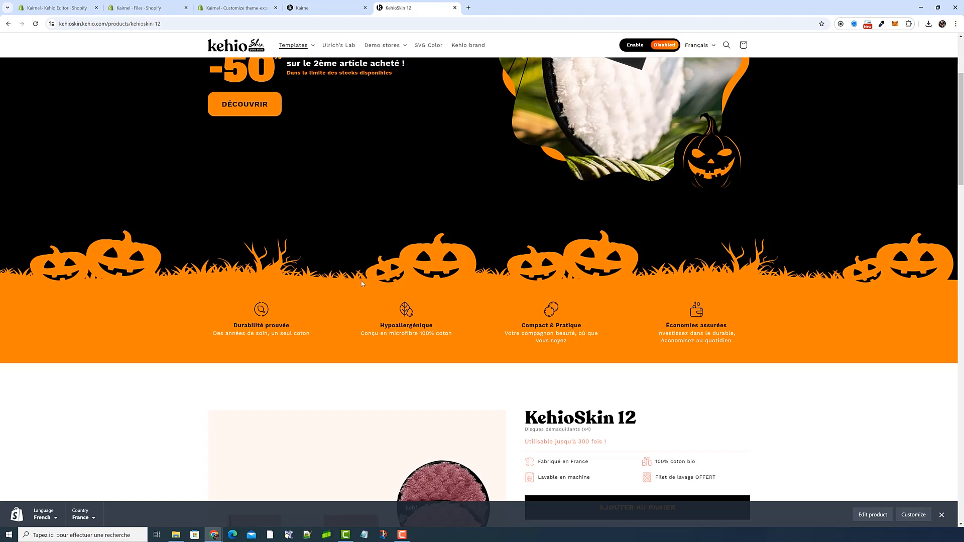
pyautogui.scroll(-12, 468, 332)
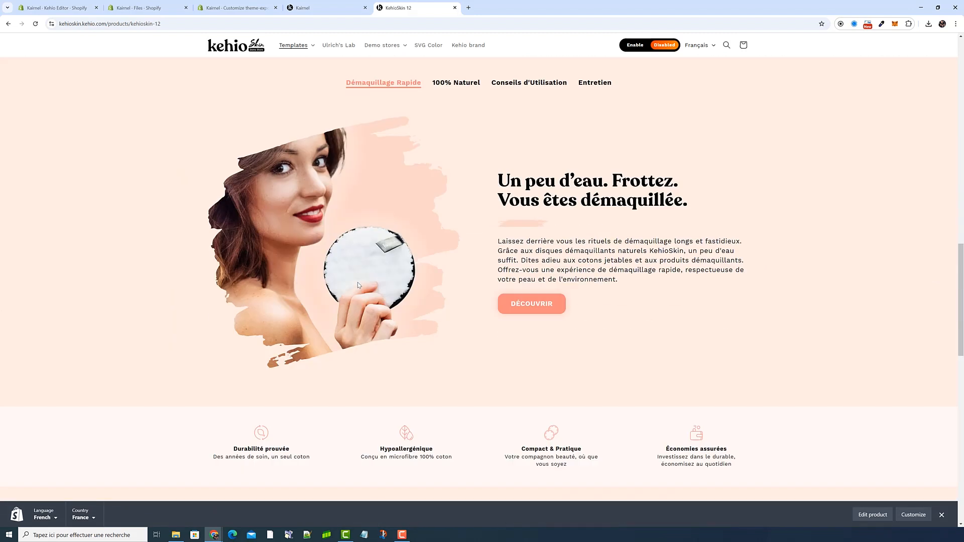
pyautogui.scroll(-10, 358, 284)
pyautogui.scroll(-4, 358, 285)
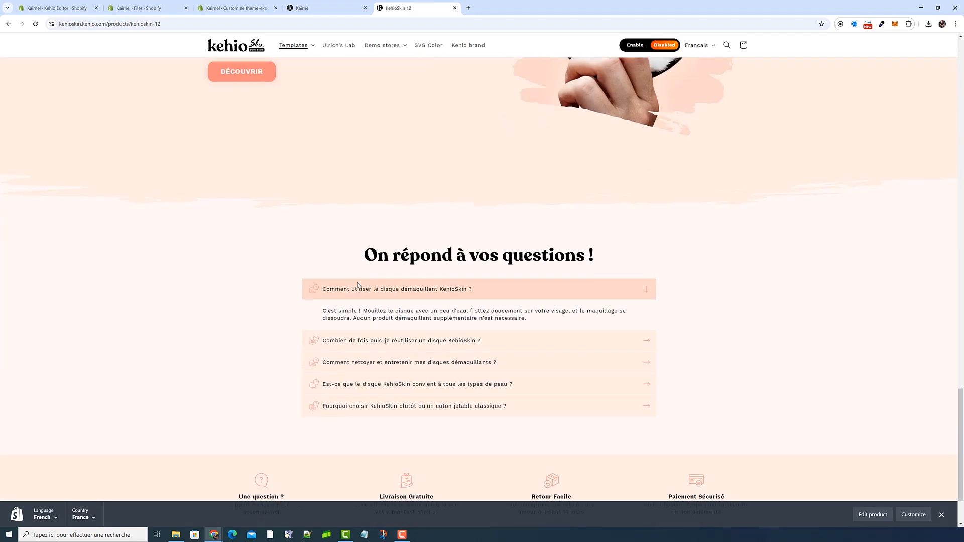
pyautogui.scroll(13, 358, 285)
# Open the KehioSkin 7 demo template and examine its page sections
pyautogui.click(313, 46)
pyautogui.click(314, 142)
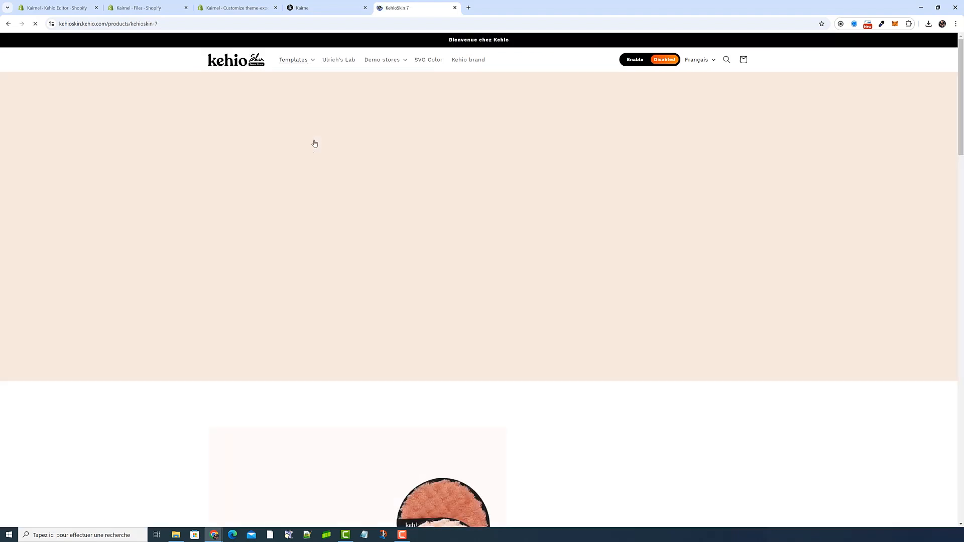
pyautogui.scroll(-13, 416, 222)
pyautogui.scroll(-5, 416, 222)
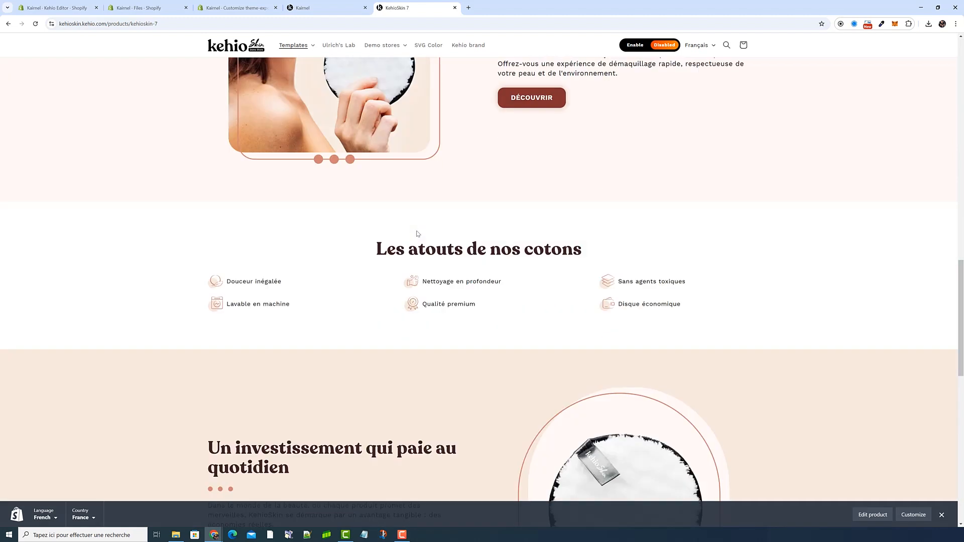
# Switch to the Fulgurance demo store, open the Powersuit V2 product page and examine its section designs
pyautogui.scroll(7, 417, 231)
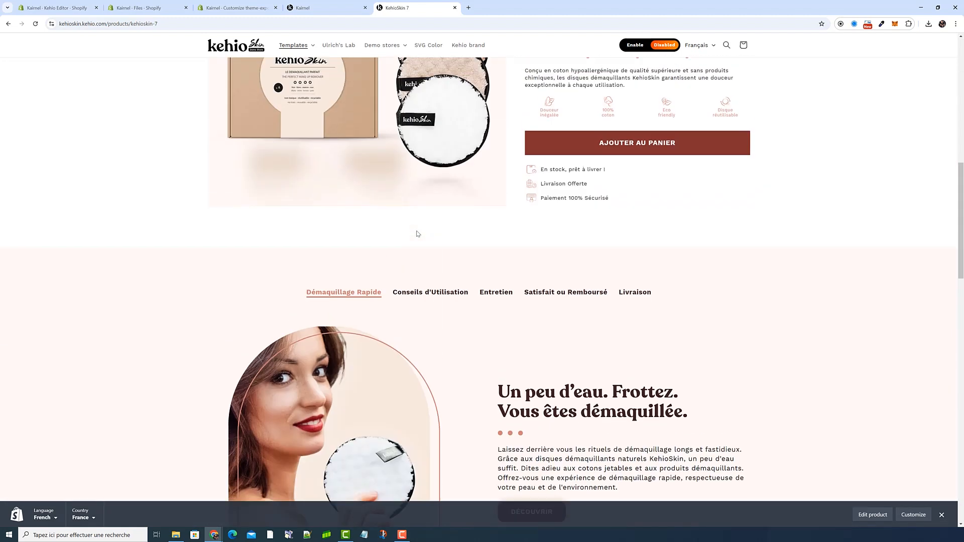
pyautogui.scroll(2, 403, 226)
pyautogui.click(382, 45)
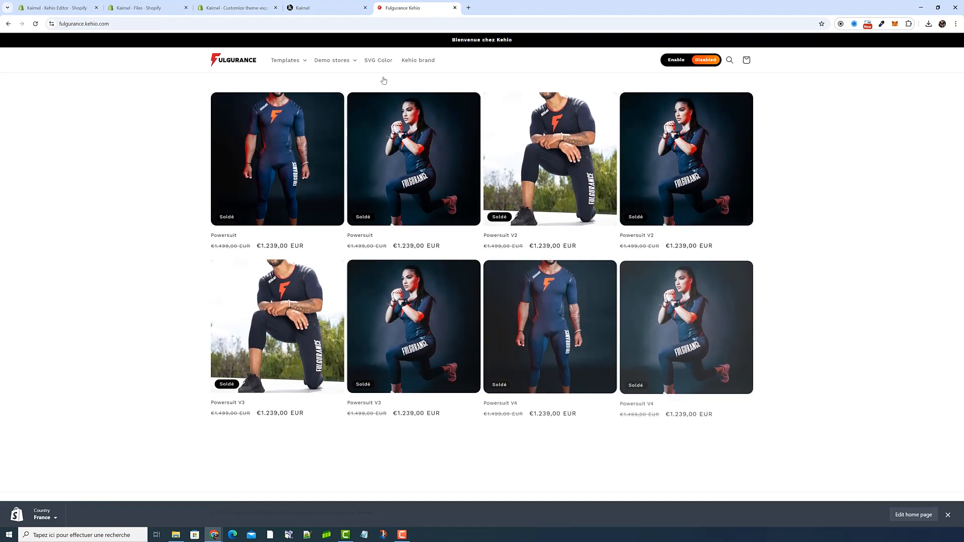
pyautogui.click(538, 154)
pyautogui.scroll(-15, 532, 174)
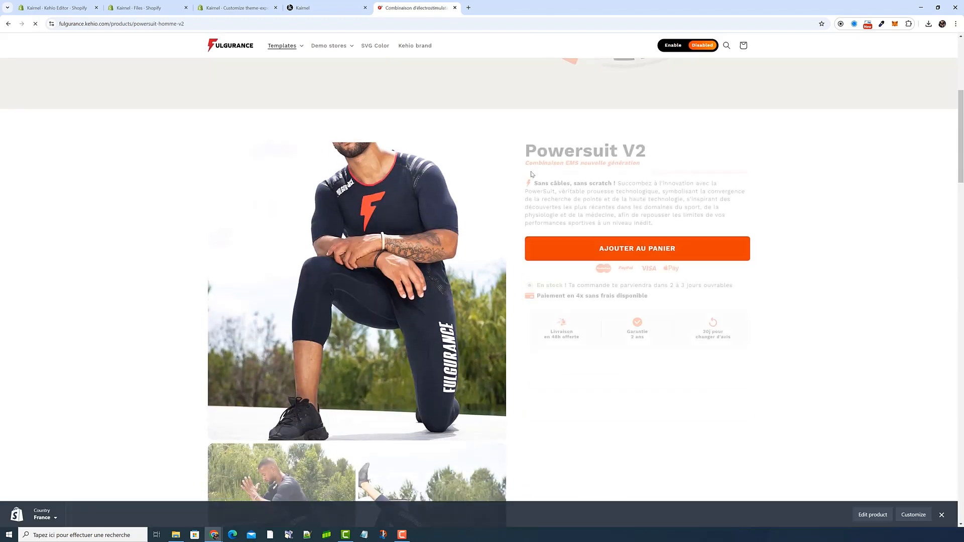
pyautogui.scroll(6, 525, 179)
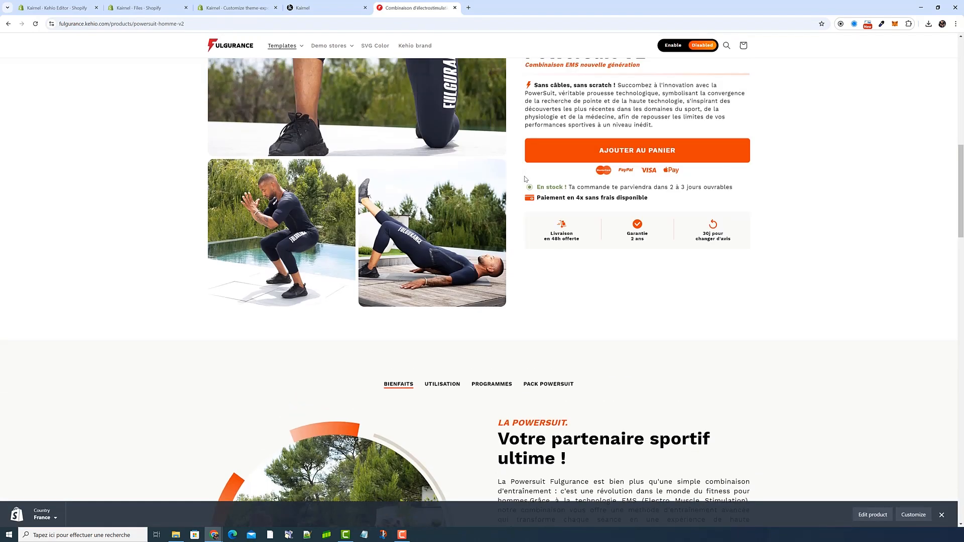
pyautogui.scroll(1, 670, 230)
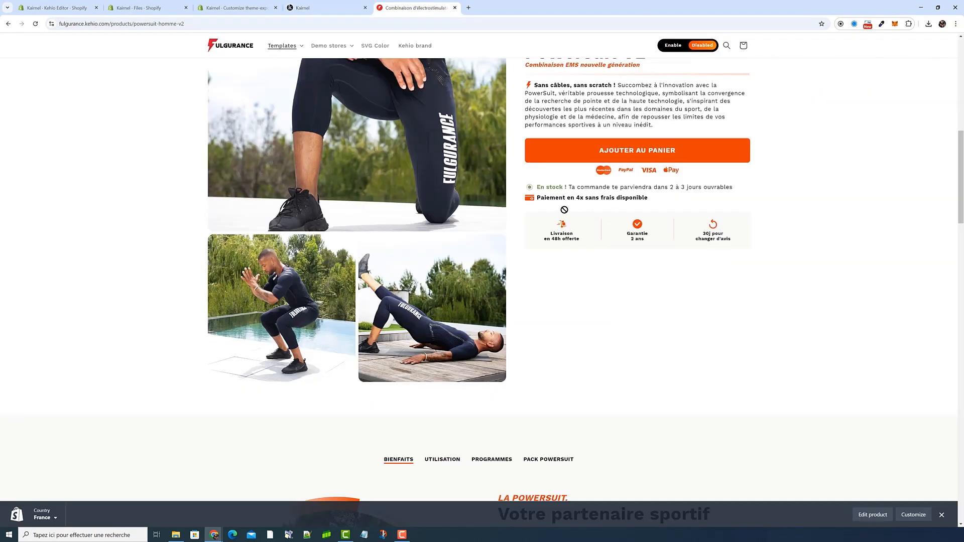
pyautogui.scroll(-3, 591, 277)
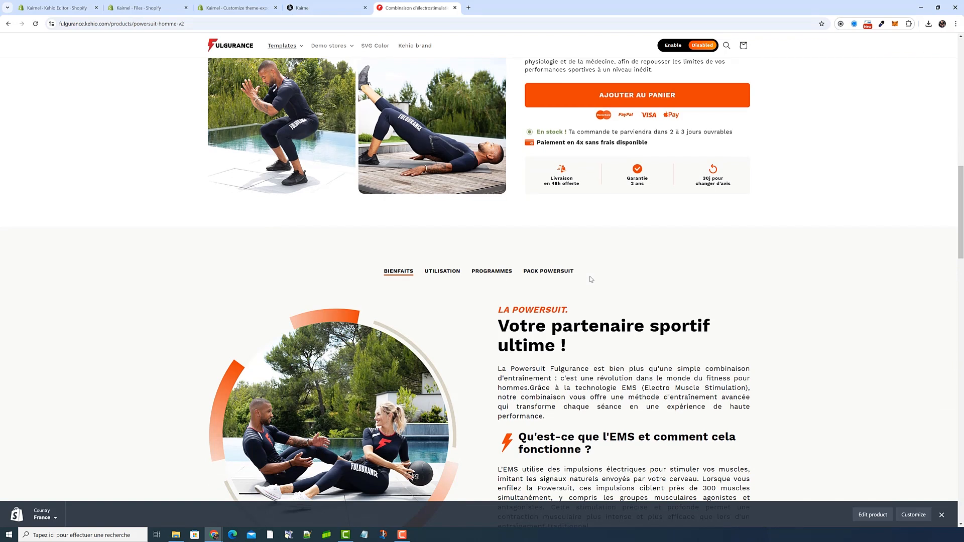
pyautogui.scroll(7, 588, 277)
# Return to the theme customizer and select the Creations Widget that holds Creation 22 in template-1
pyautogui.click(238, 9)
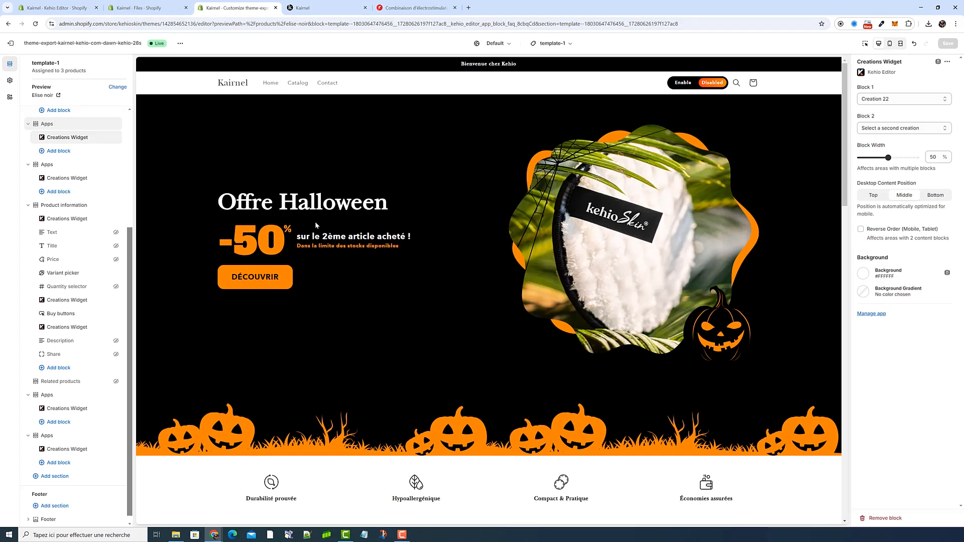
pyautogui.click(70, 181)
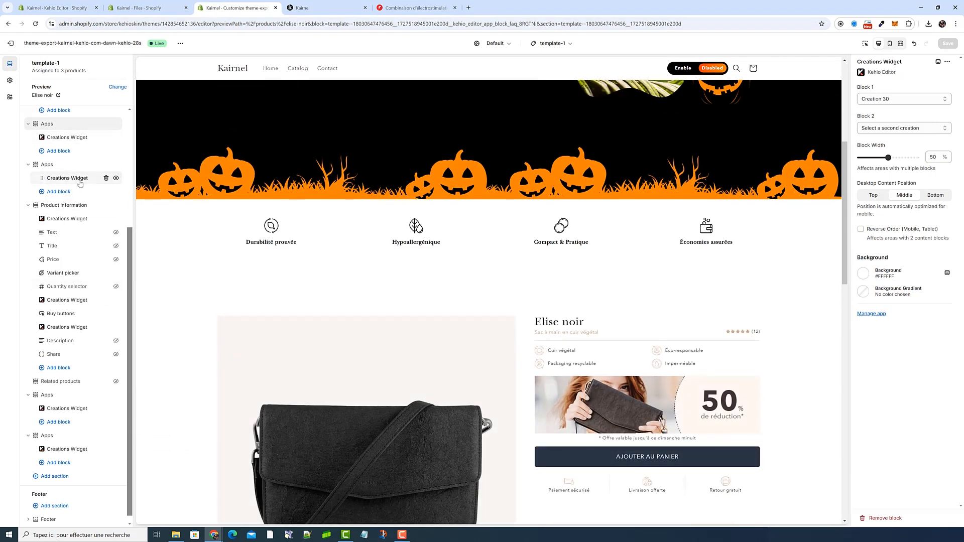
pyautogui.scroll(3, 72, 182)
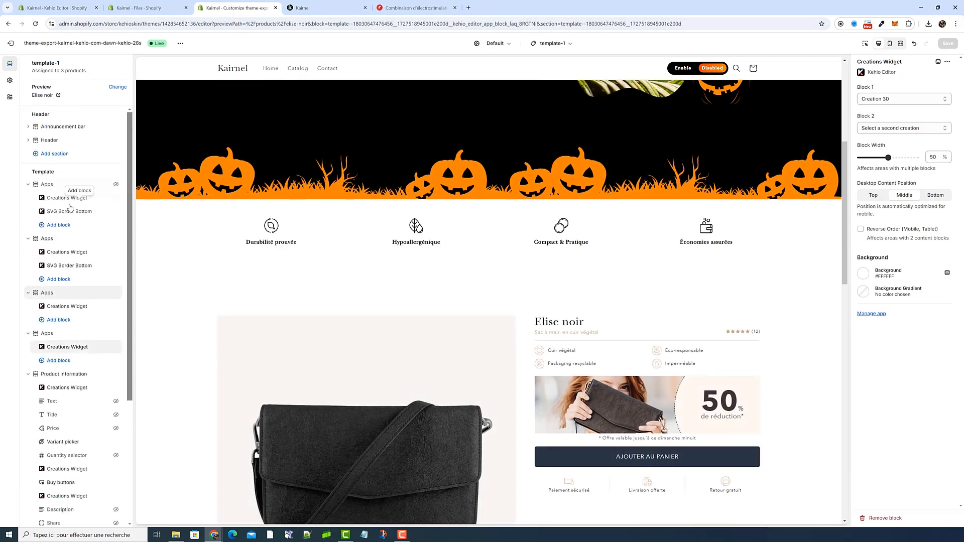
pyautogui.click(73, 307)
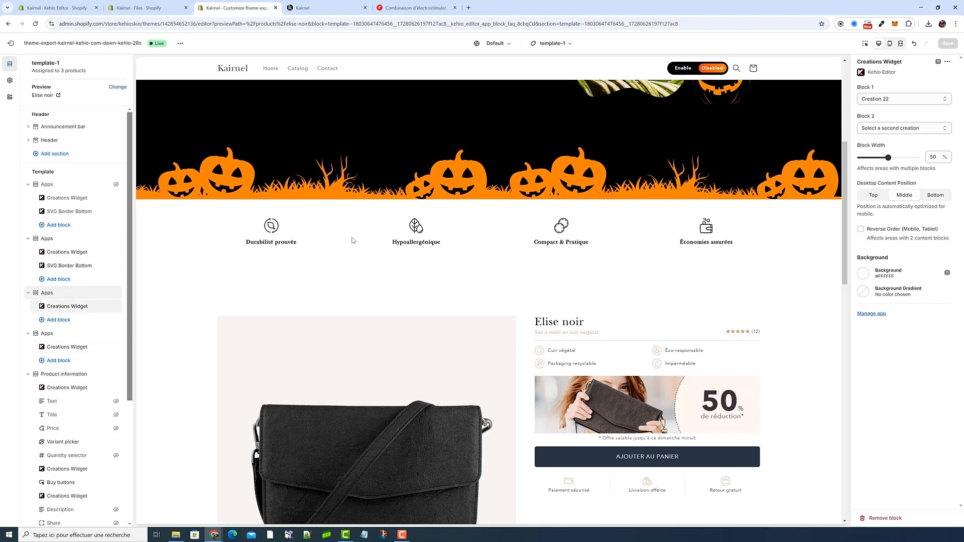
# Copy the background colour code #FF8601 from the icon-text creation open in Kehio Editor
pyautogui.click(74, 8)
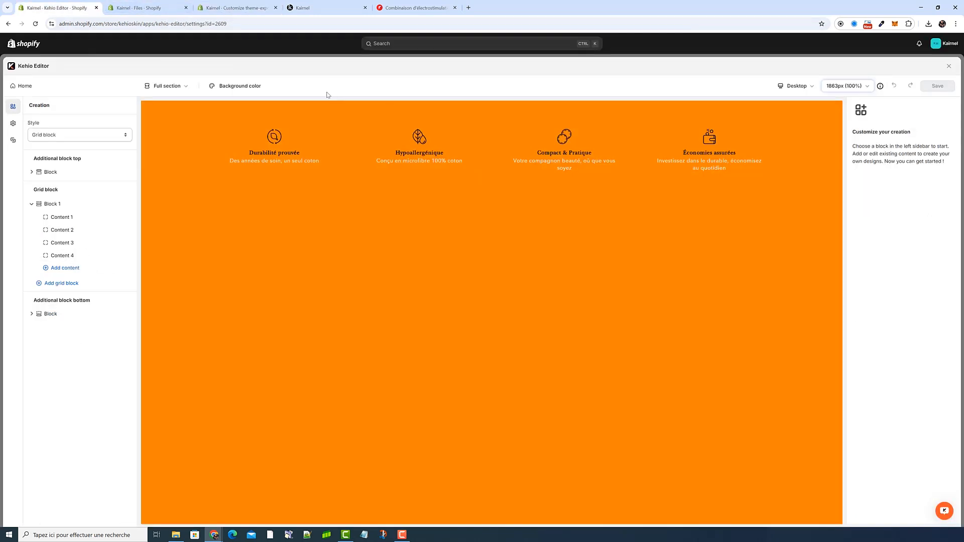
pyautogui.click(240, 85)
pyautogui.click(250, 174)
pyautogui.hotkey('ctrl', 'c')
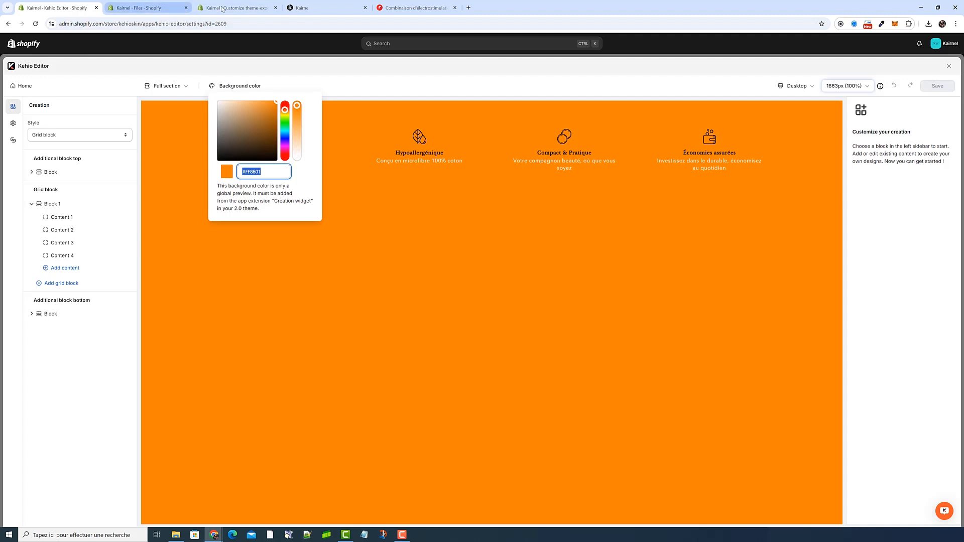
# Set the Creation 22 widget's background to #FF8601 in the theme customizer and save the template
pyautogui.click(236, 8)
pyautogui.click(877, 276)
pyautogui.hotkey('ctrl', 'a')
pyautogui.hotkey('ctrl', 'v')
pyautogui.click(940, 183)
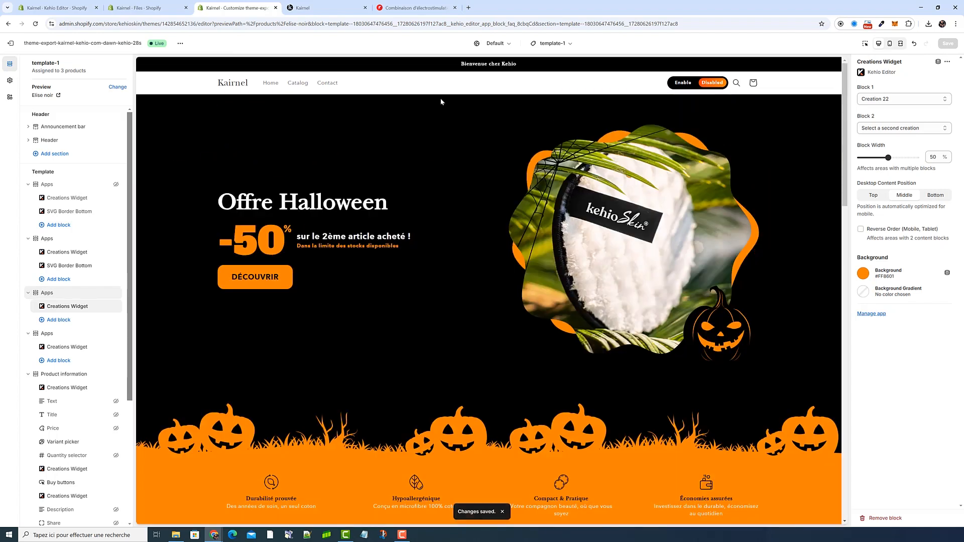
# Open the Kehioskin demo store's Halloween template and the live store's Elise noir product page to compare their Halloween sections
pyautogui.click(332, 9)
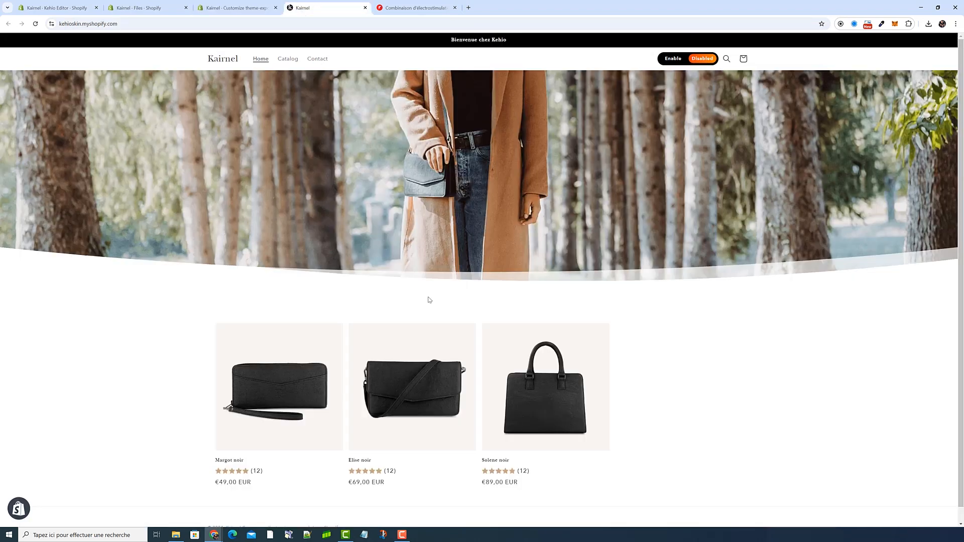
pyautogui.click(434, 9)
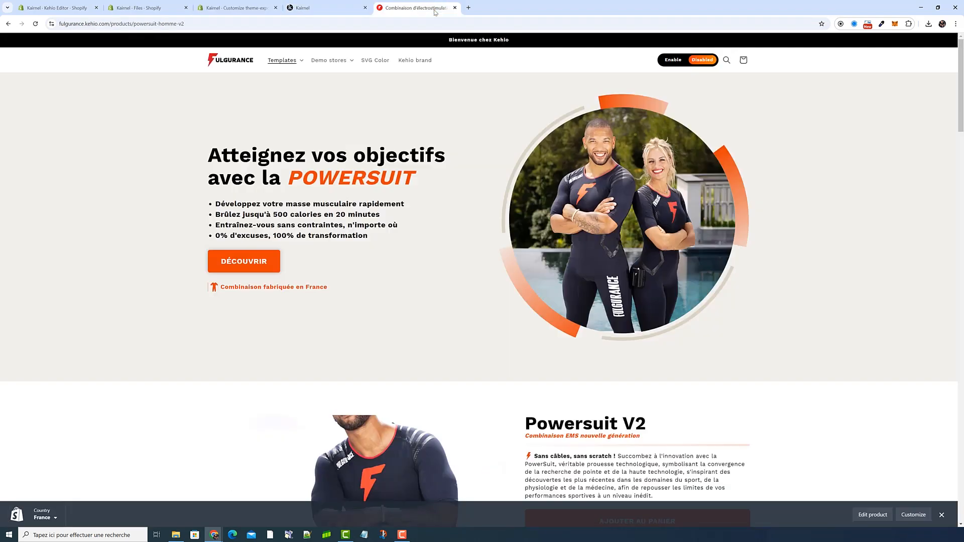
pyautogui.click(328, 63)
pyautogui.click(329, 79)
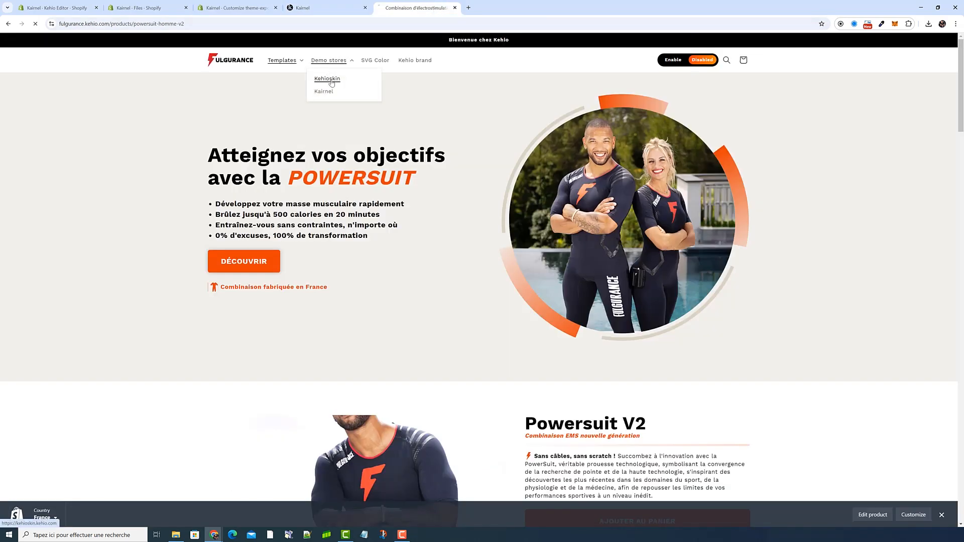
pyautogui.click(303, 61)
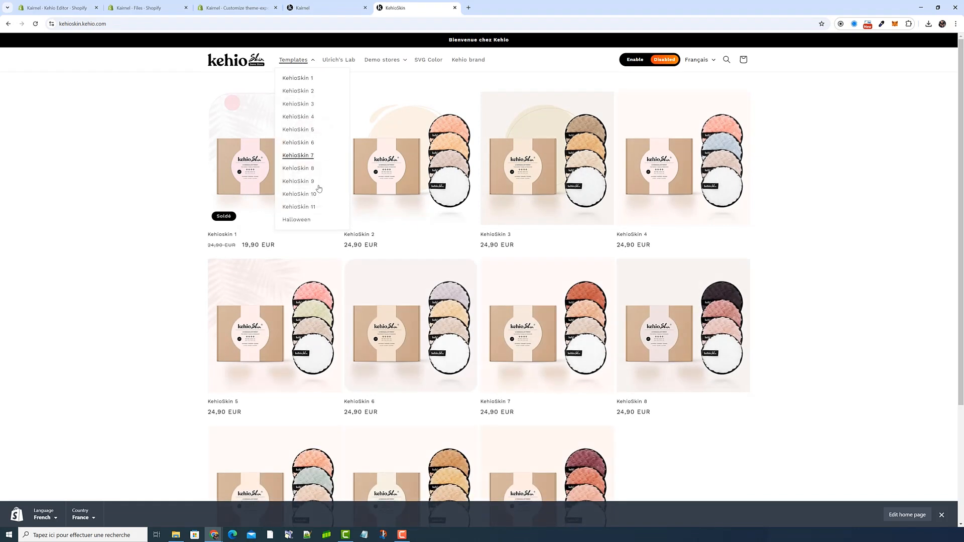
pyautogui.click(306, 220)
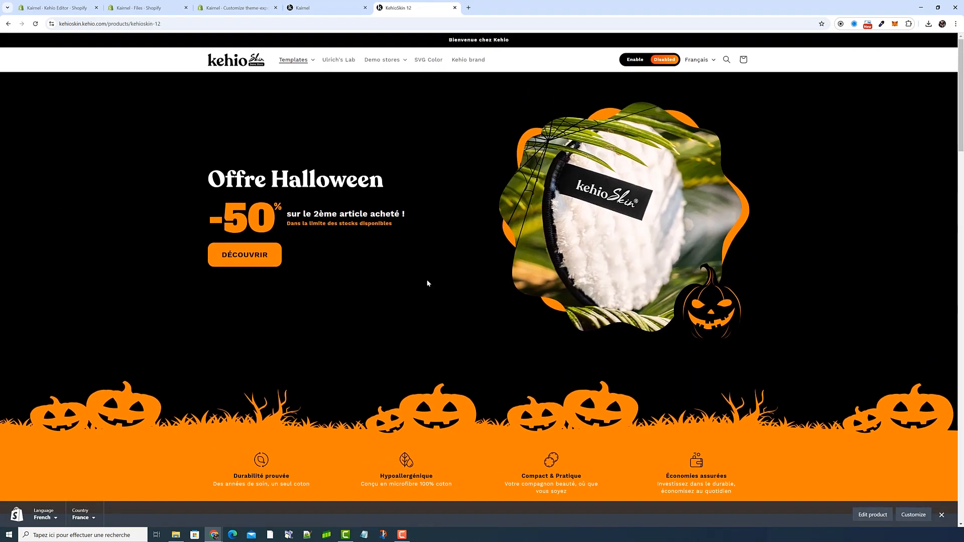
pyautogui.click(303, 8)
pyautogui.click(410, 340)
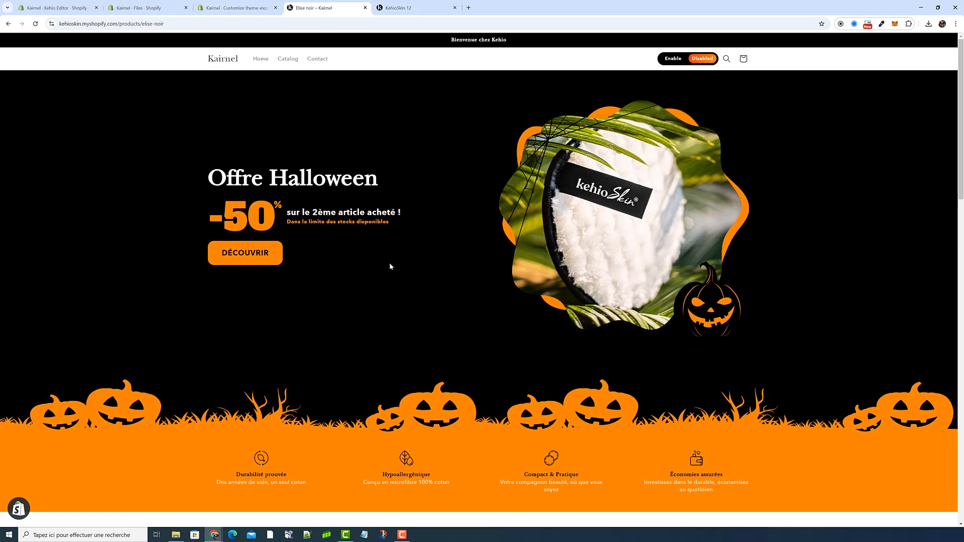
# Leave the current creation in Kehio Editor and open Halloween_Crea_21_Banner from the dashboard for editing
pyautogui.click(66, 9)
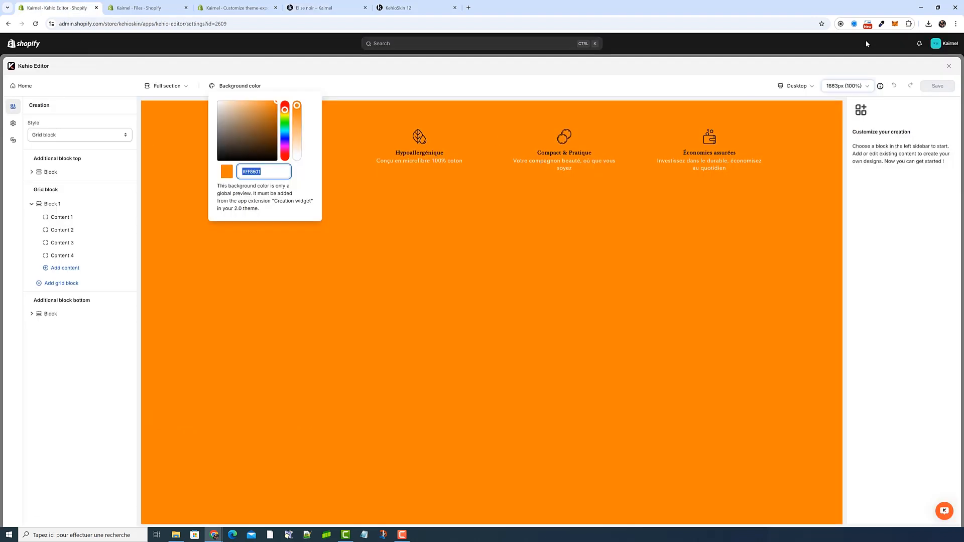
pyautogui.click(949, 66)
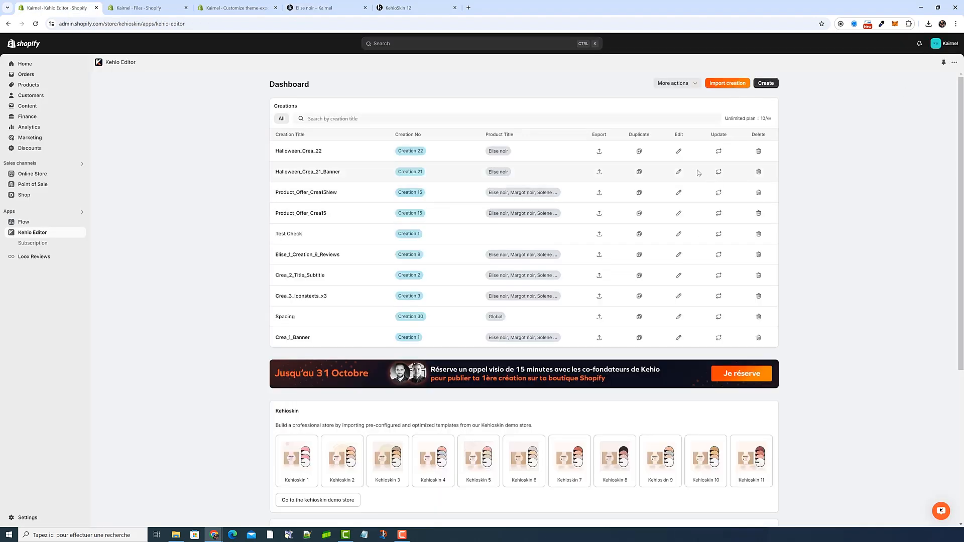
pyautogui.click(681, 172)
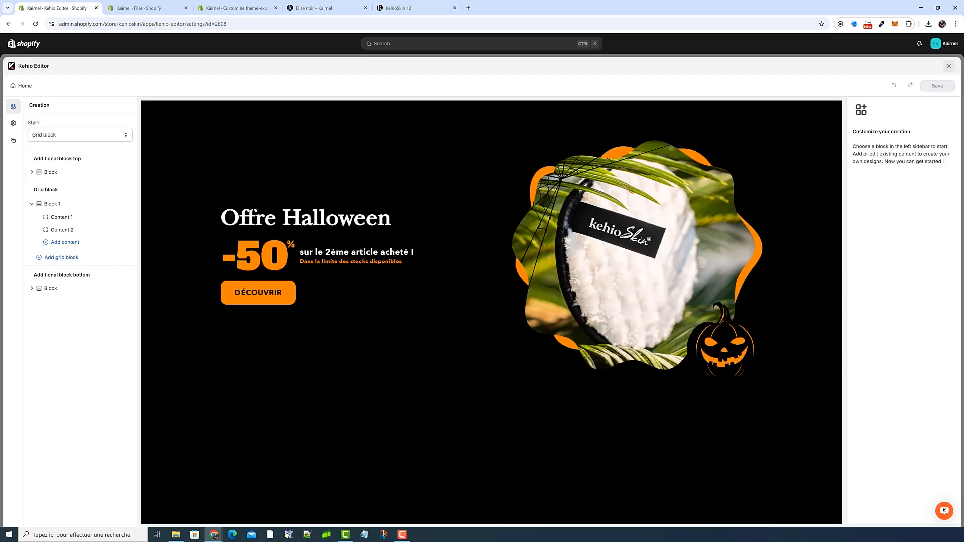
# Open the settings of the Icon with text item in Content 1 of Block 1
pyautogui.click(51, 209)
pyautogui.click(76, 220)
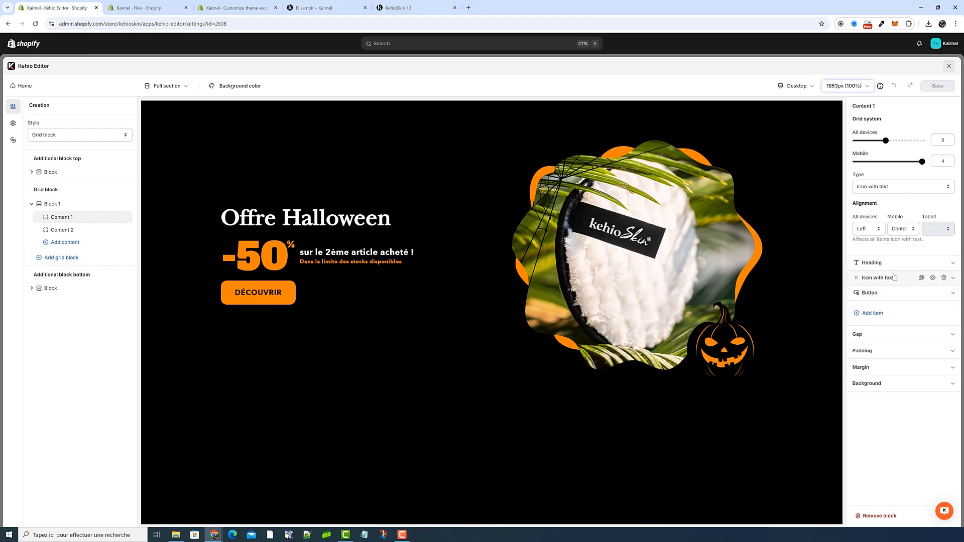
pyautogui.click(887, 265)
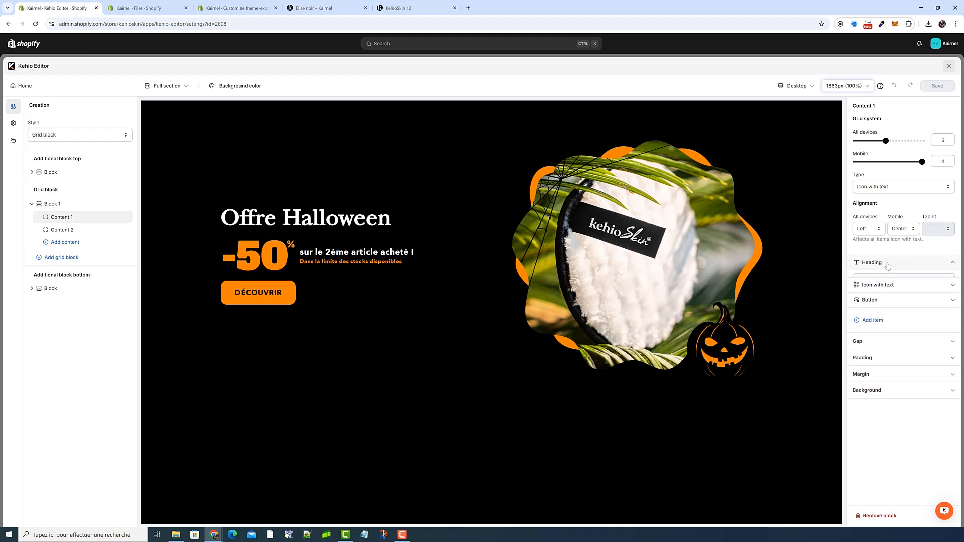
pyautogui.click(883, 277)
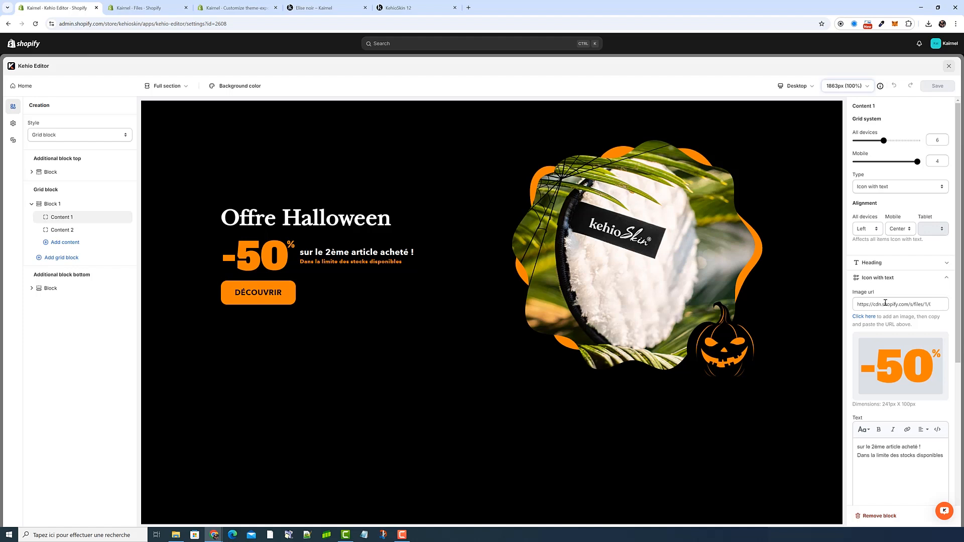
# Examine the percentage image files in the Pourcentages folder under Téléchargements in File Explorer
pyautogui.click(176, 535)
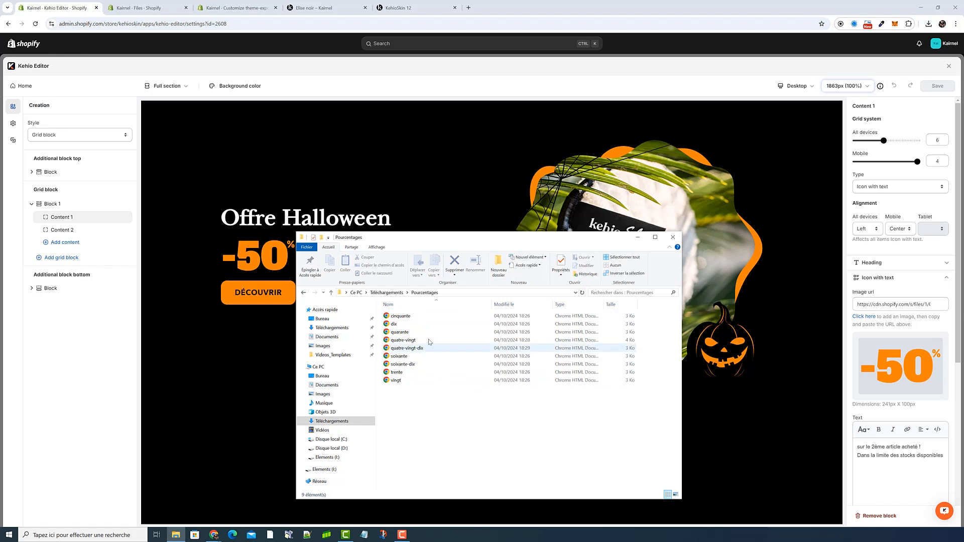
pyautogui.click(387, 292)
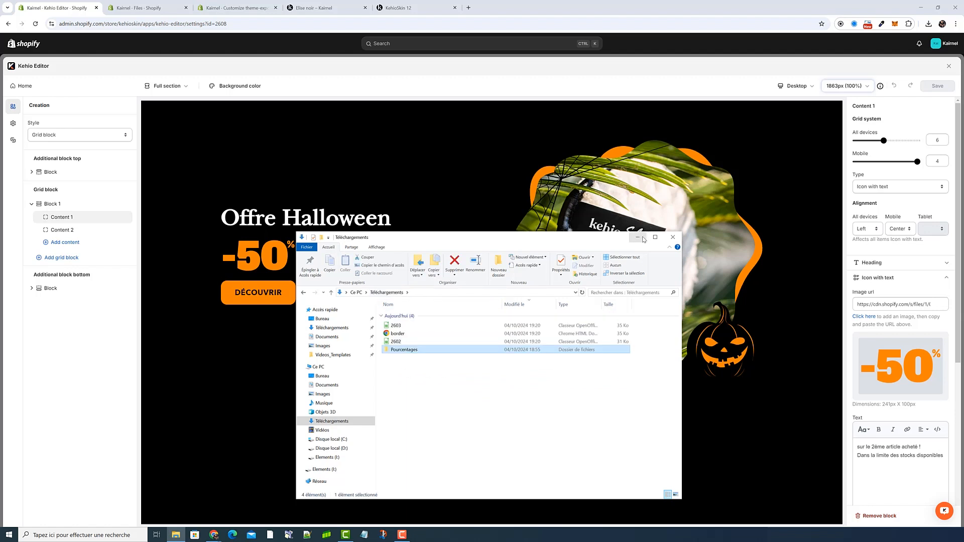
pyautogui.click(638, 237)
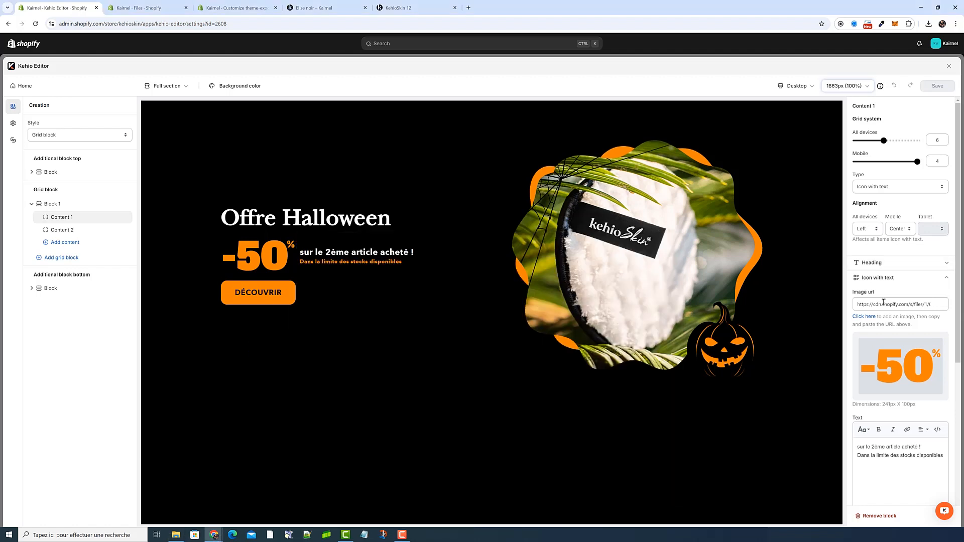
# Upload the quarante SVG from the Pourcentages folder to Shopify Files and return to the banner creation in Kehio Editor
pyautogui.click(864, 316)
pyautogui.click(151, 8)
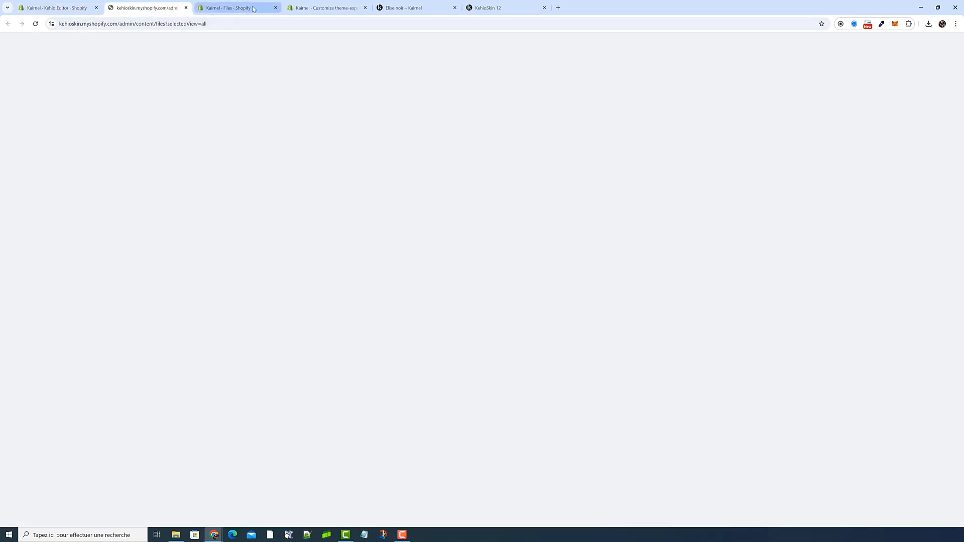
pyautogui.click(201, 9)
pyautogui.click(170, 11)
pyautogui.click(186, 8)
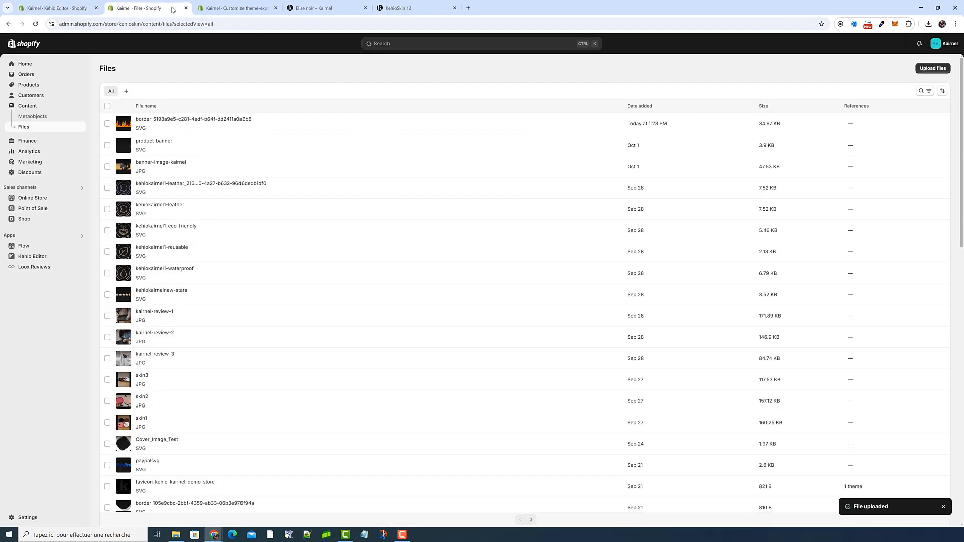
pyautogui.click(943, 68)
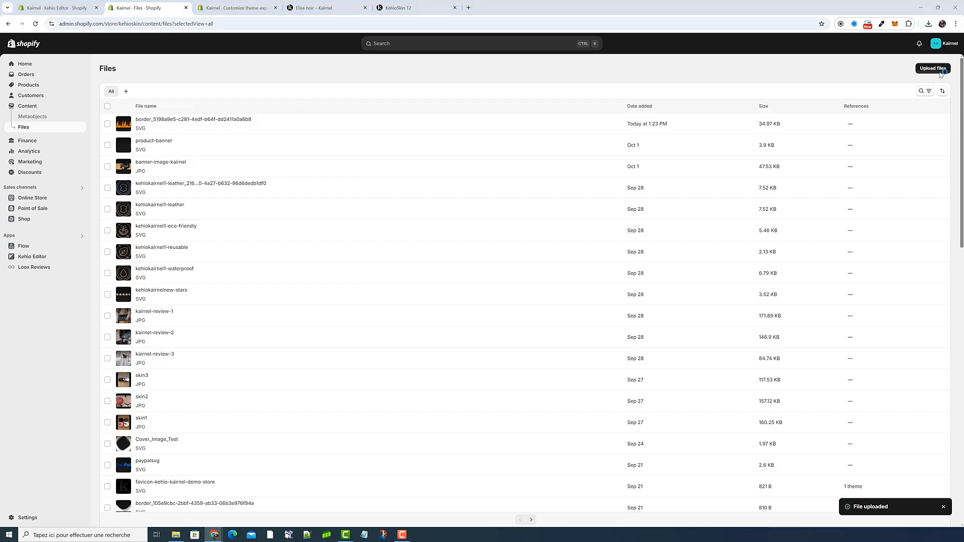
pyautogui.doubleClick(120, 88)
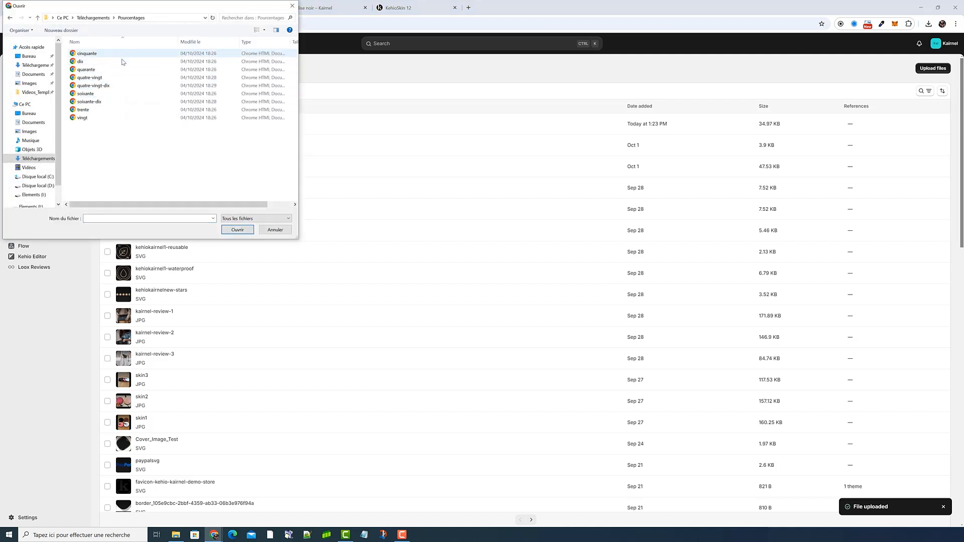
pyautogui.click(124, 71)
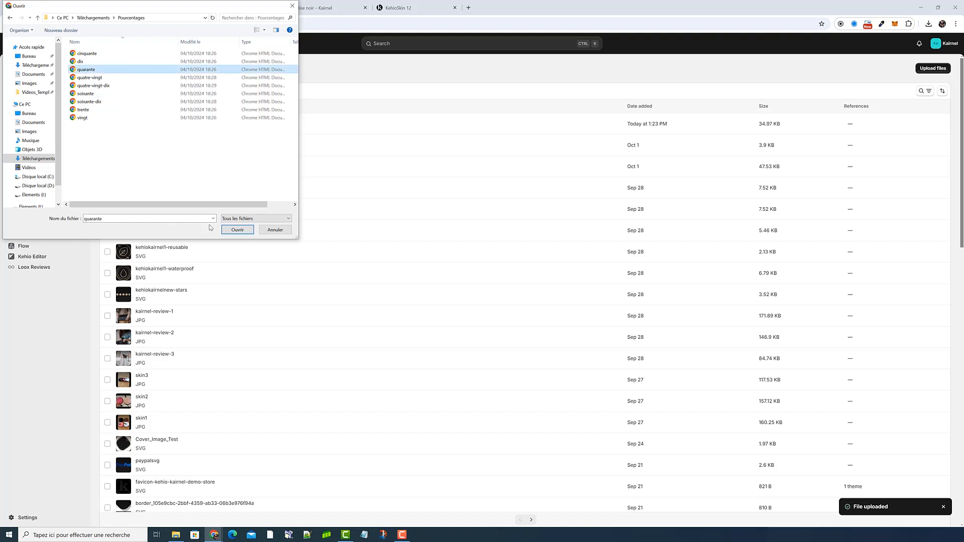
pyautogui.click(234, 231)
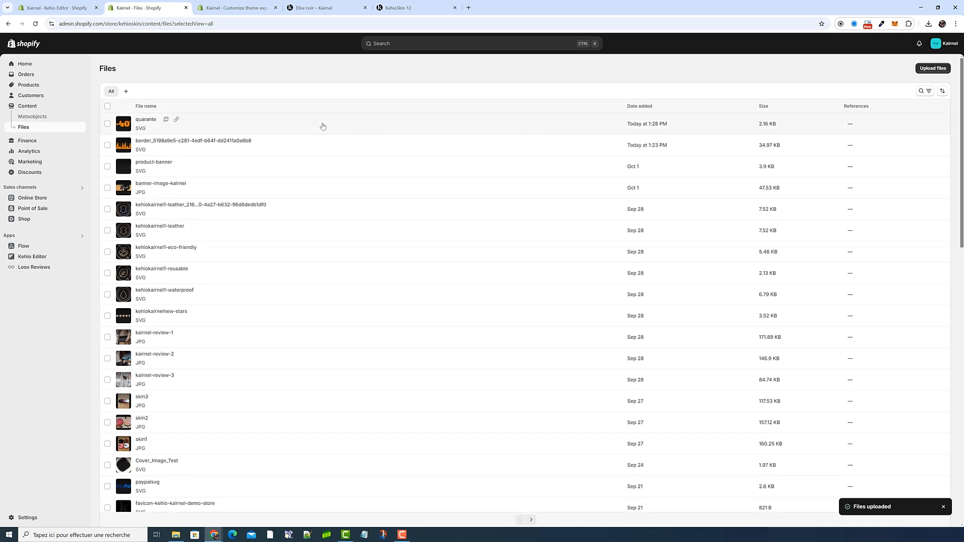
pyautogui.click(55, 8)
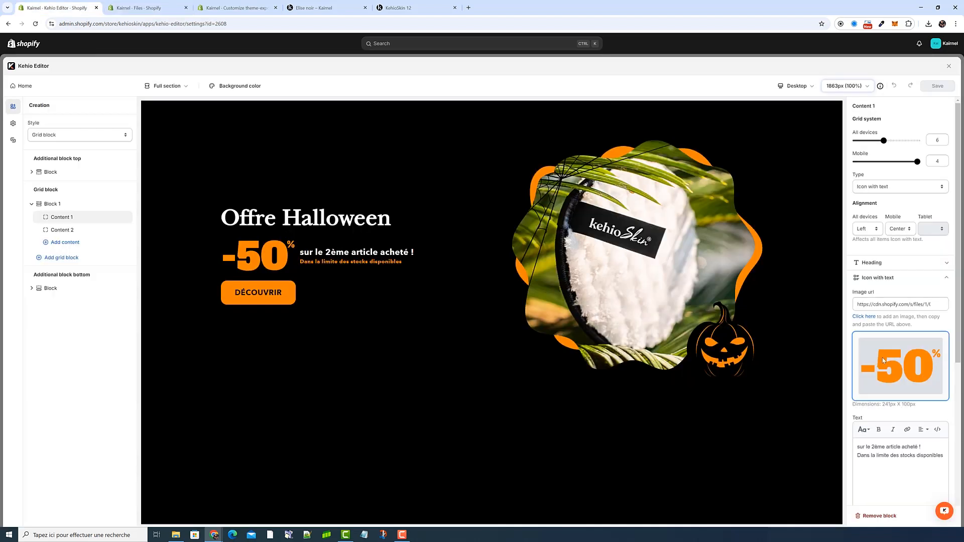
# Try the copied URL of the uploaded -40% image in the Icon with text item, and undo the replacement
pyautogui.tripleClick(919, 306)
pyautogui.hotkey('ctrl', 'v')
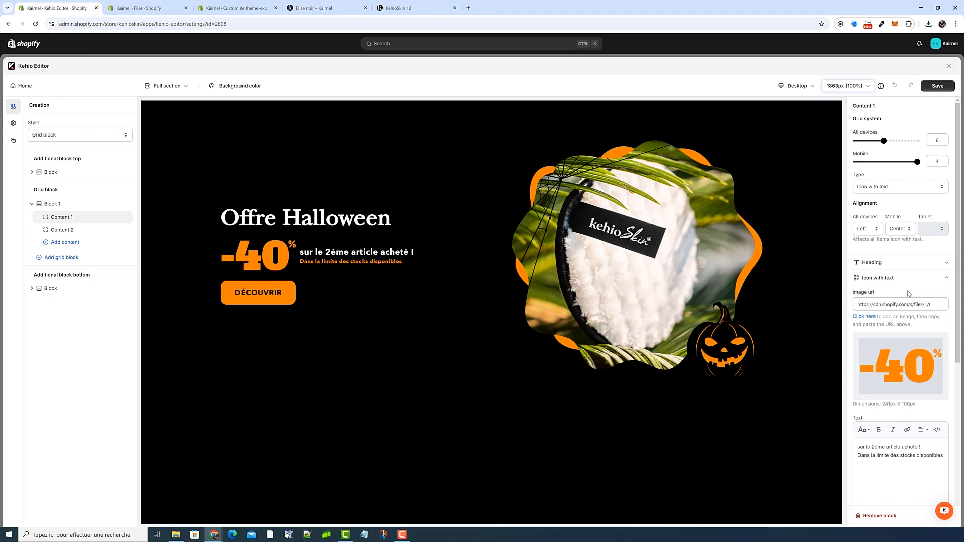
pyautogui.hotkey('ctrl', 'z')
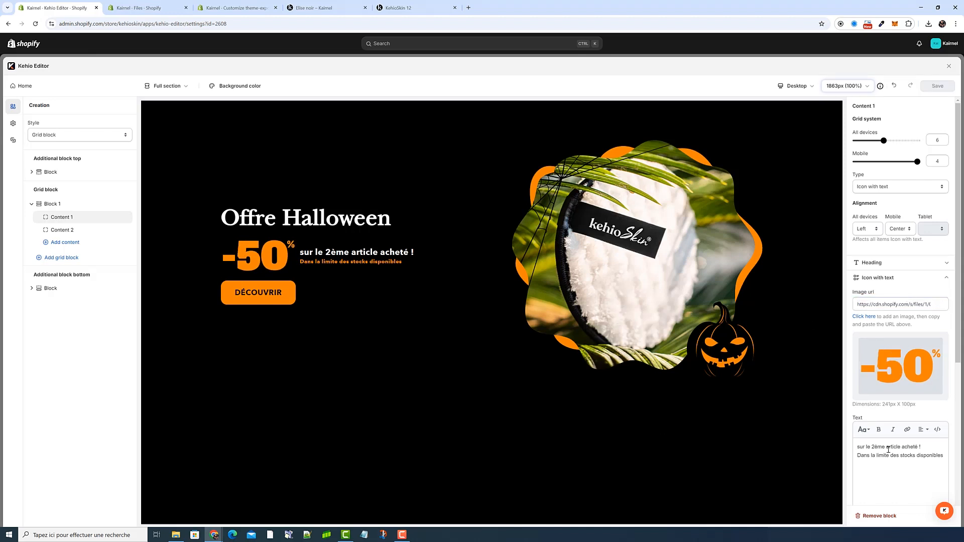
# Examine the HTML source of the Offre Halloween heading in Content 1 and the creation's H2 Heading style settings
pyautogui.scroll(-1, 906, 431)
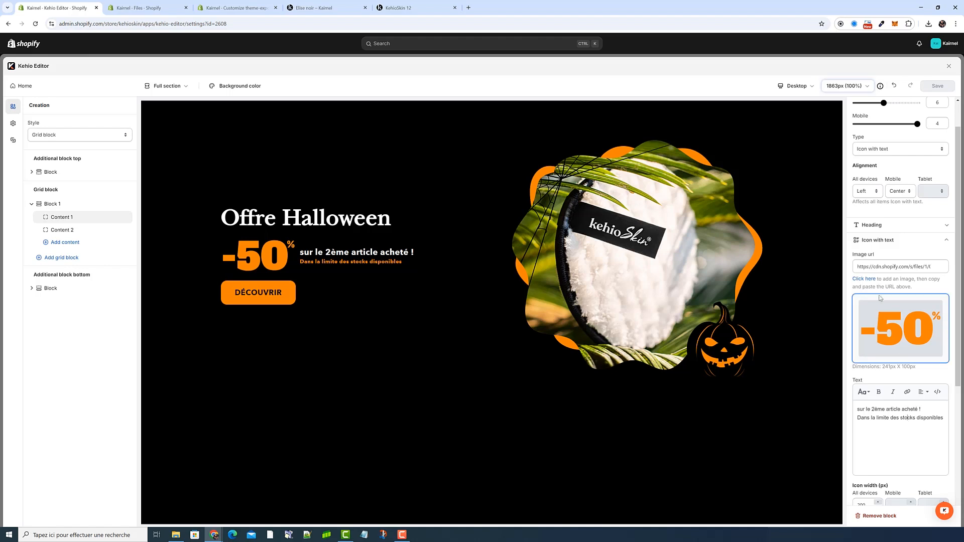
pyautogui.click(878, 241)
pyautogui.click(887, 262)
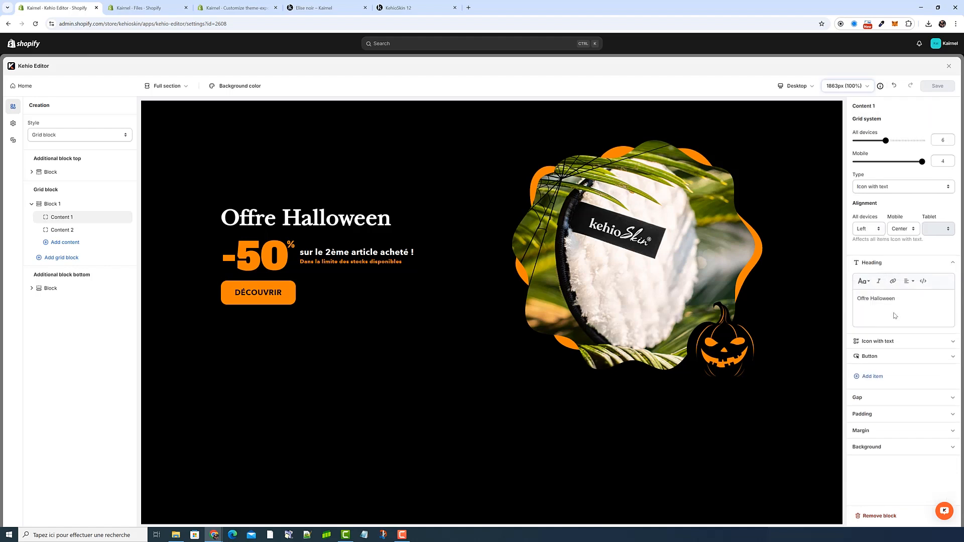
pyautogui.moveTo(904, 299); pyautogui.dragTo(856, 299)
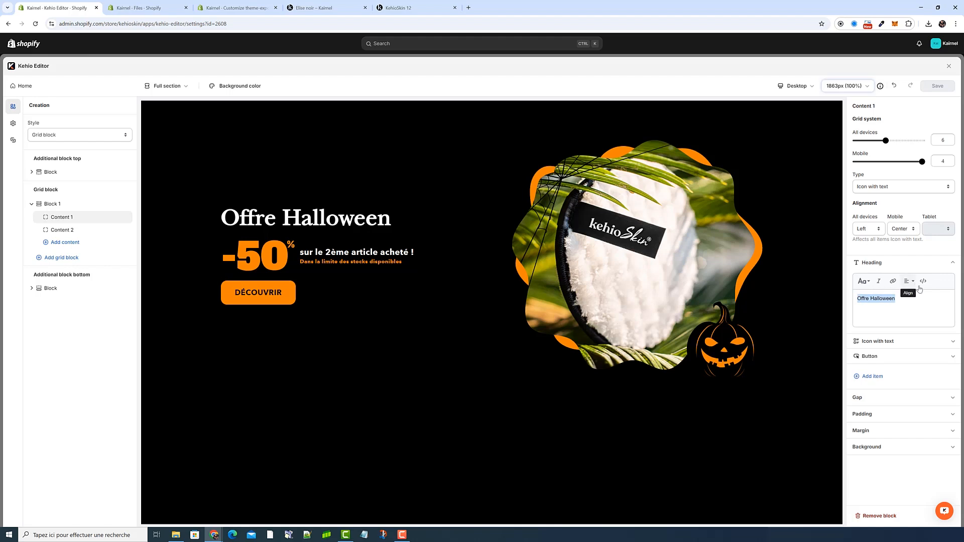
pyautogui.click(923, 282)
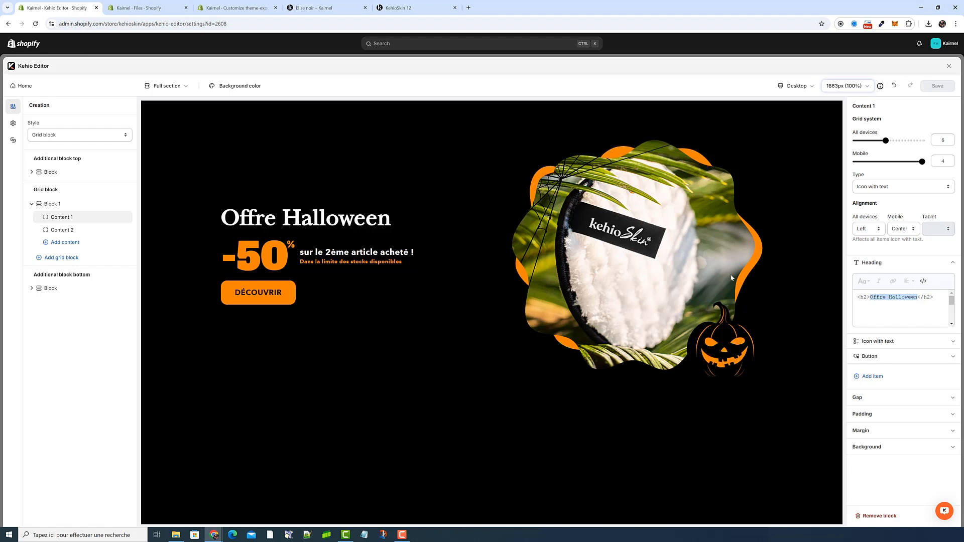
pyautogui.click(13, 123)
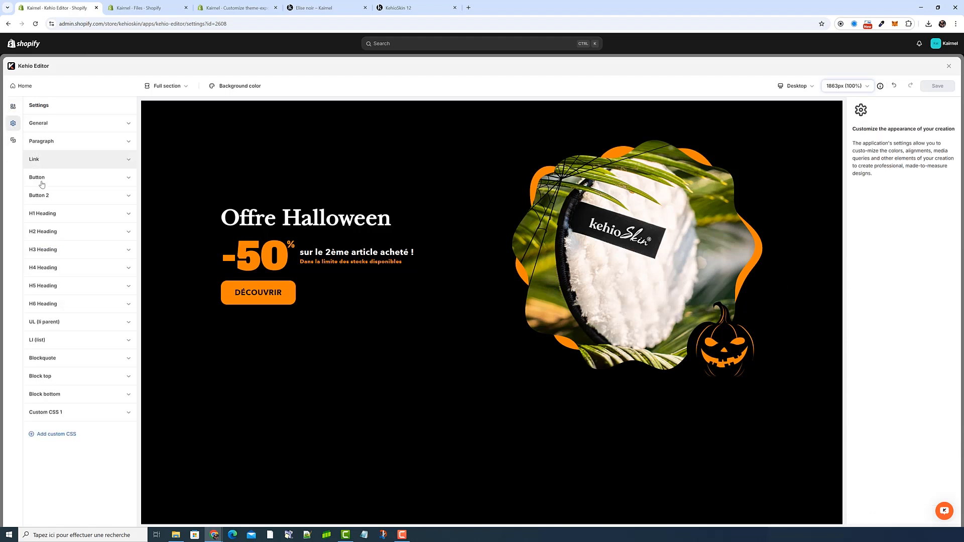
pyautogui.click(70, 242)
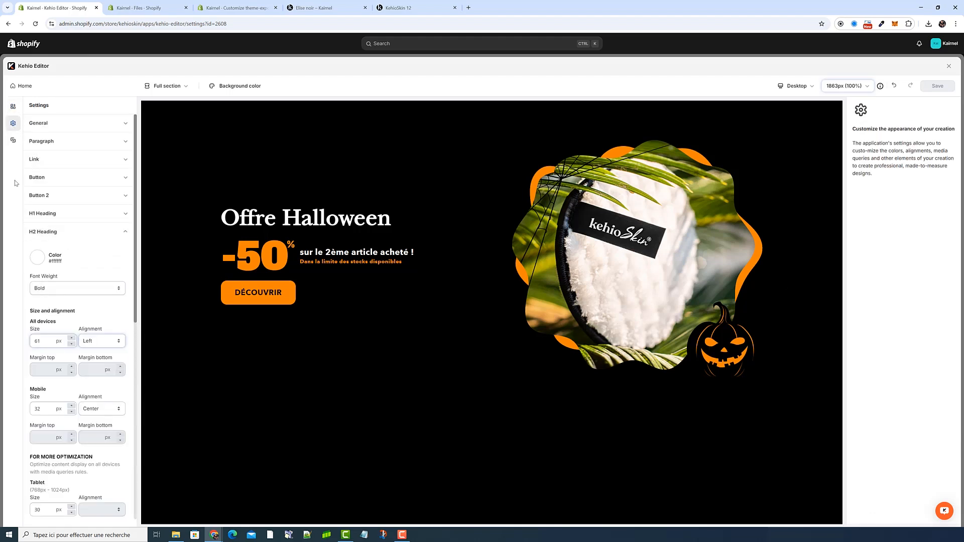
# Return to Content 1 and display the HTML source of the Icon with text item's text
pyautogui.click(13, 106)
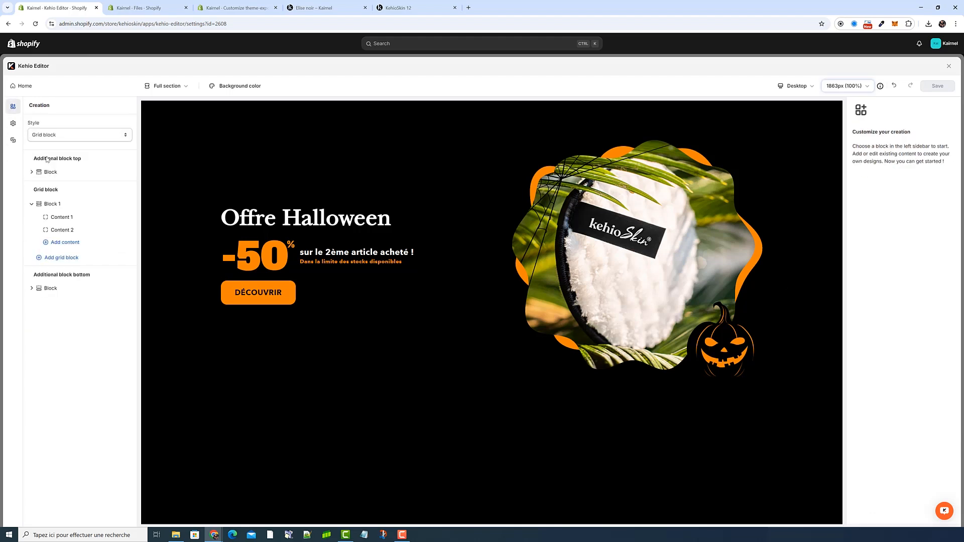
pyautogui.click(70, 217)
pyautogui.click(889, 274)
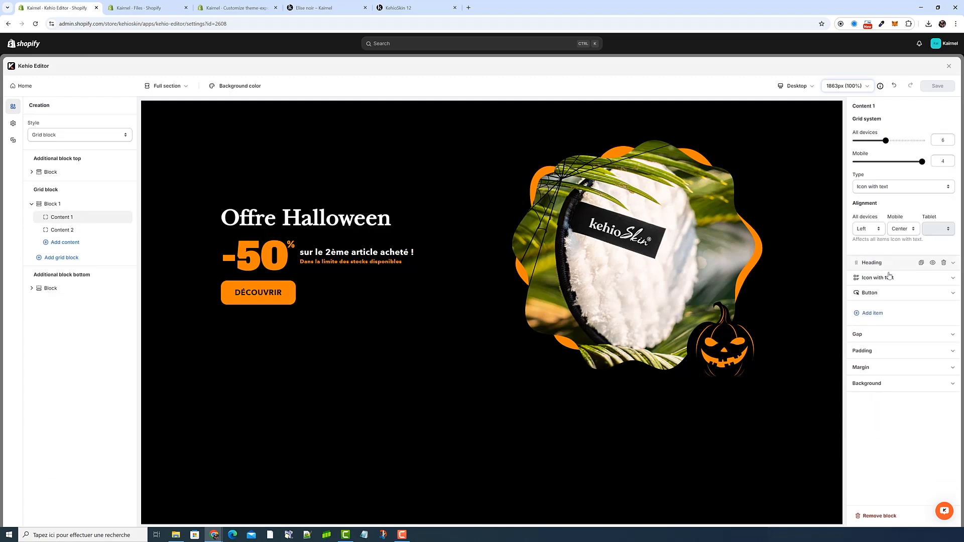
pyautogui.click(890, 276)
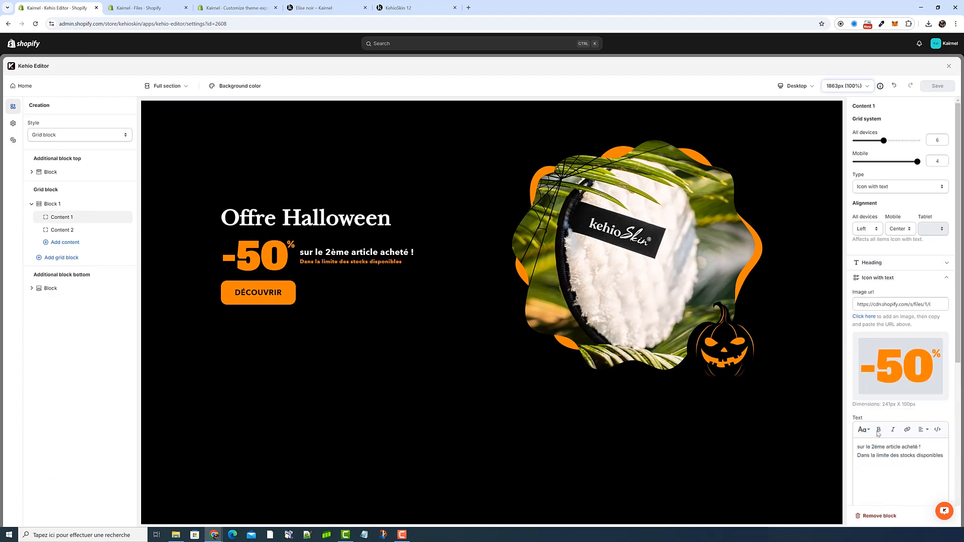
pyautogui.scroll(-2, 927, 376)
pyautogui.tripleClick(897, 370)
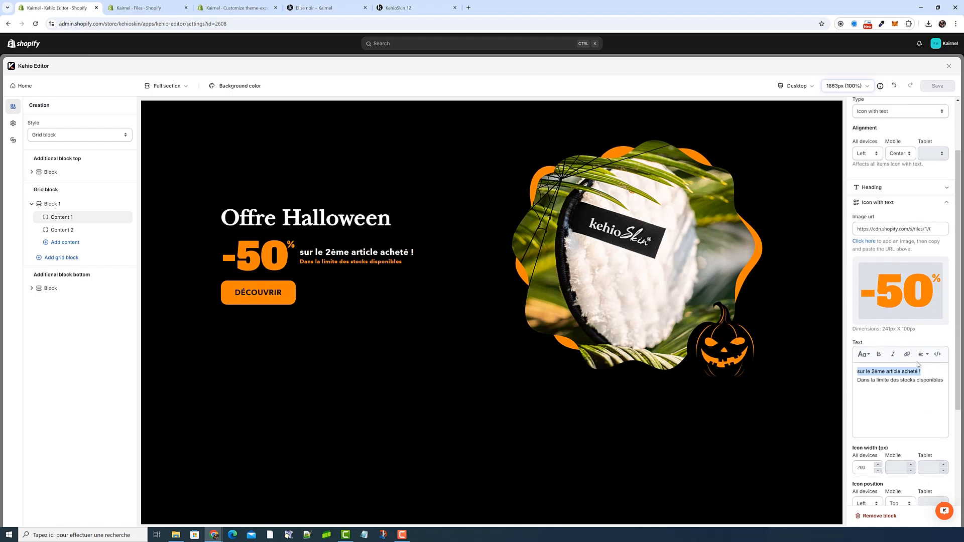
pyautogui.click(937, 354)
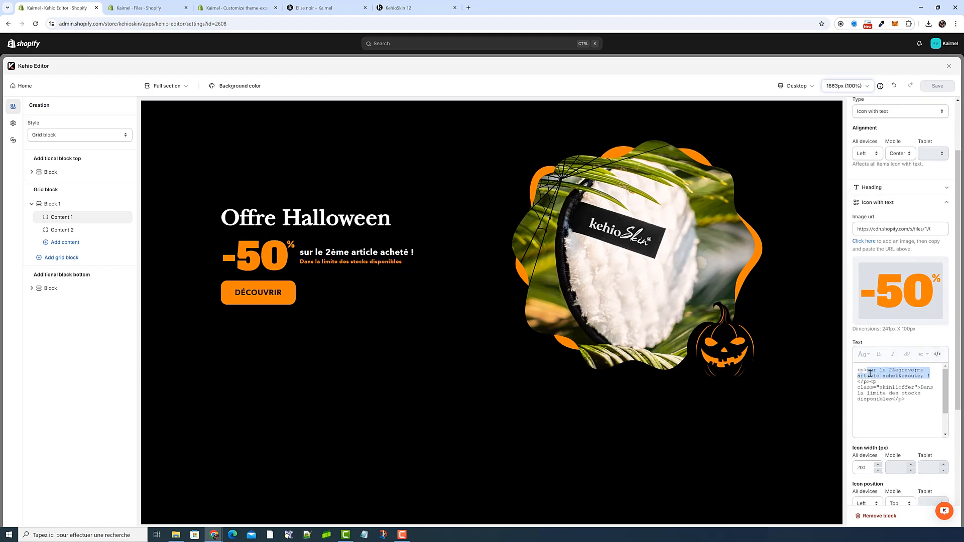
# Try a red color and a 23 px all-devices size in the Paragraph settings, and revert both changes
pyautogui.click(13, 123)
pyautogui.click(39, 142)
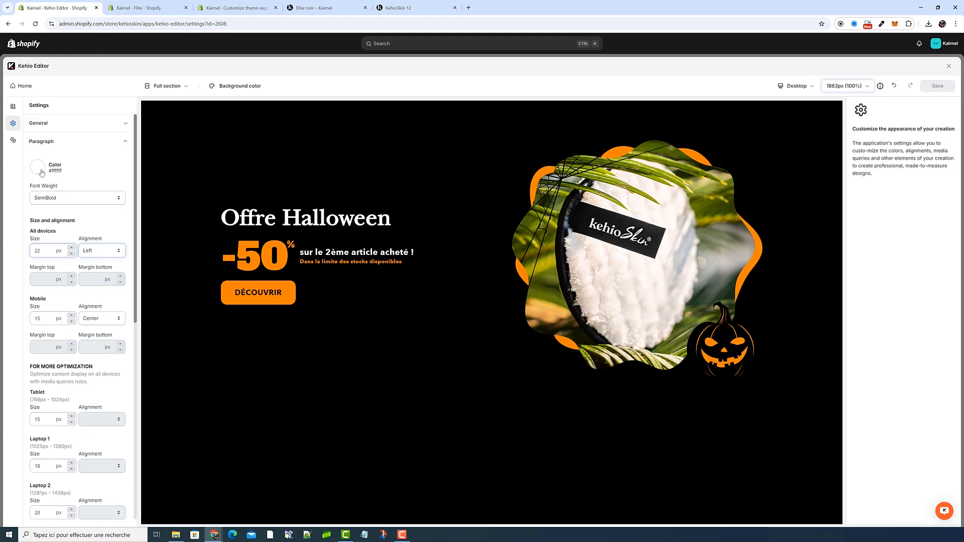
pyautogui.click(38, 169)
pyautogui.click(62, 200)
pyautogui.moveTo(62, 200); pyautogui.dragTo(37, 183)
pyautogui.click(110, 164)
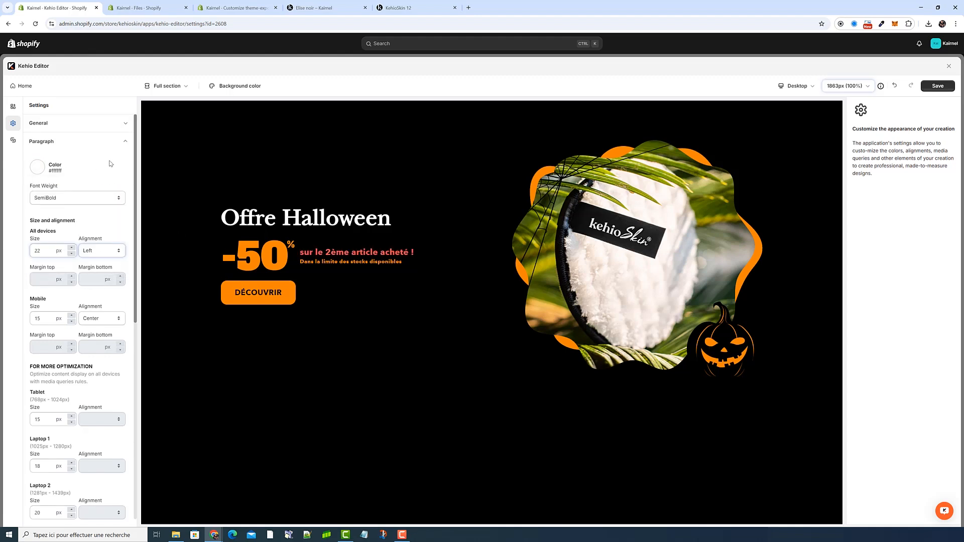
pyautogui.click(72, 247)
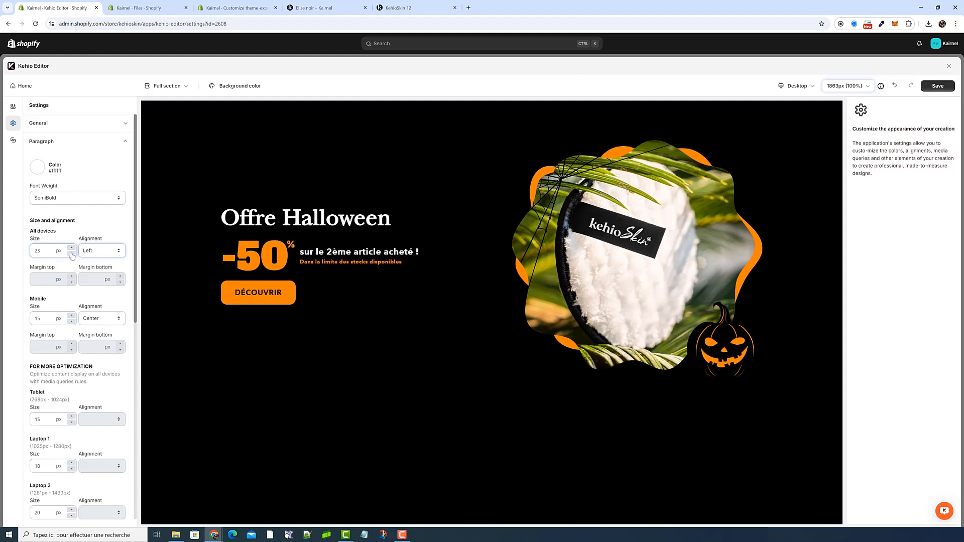
pyautogui.click(72, 255)
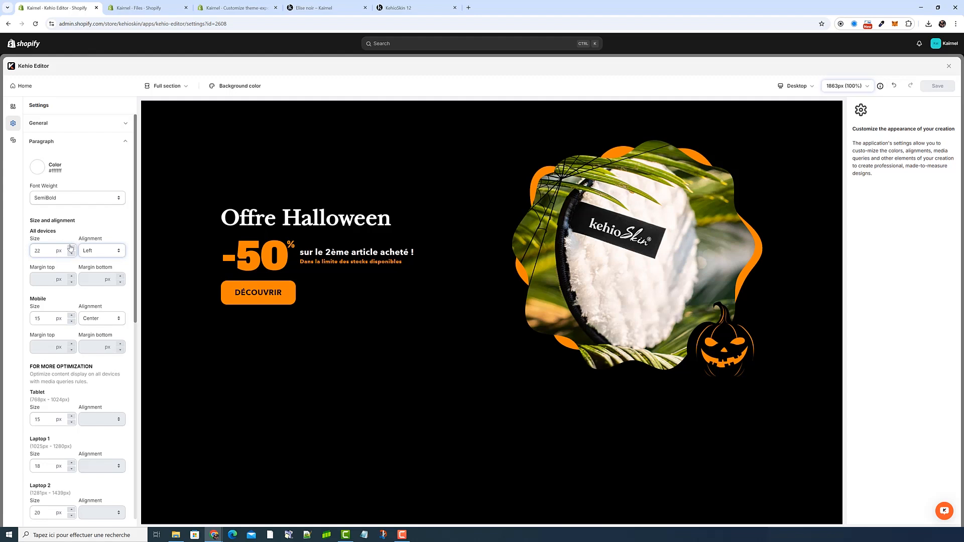
# Examine the skin11offer class on the stock-limit paragraph in the HTML source of Content 1's Icon with text item
pyautogui.click(13, 108)
pyautogui.click(76, 219)
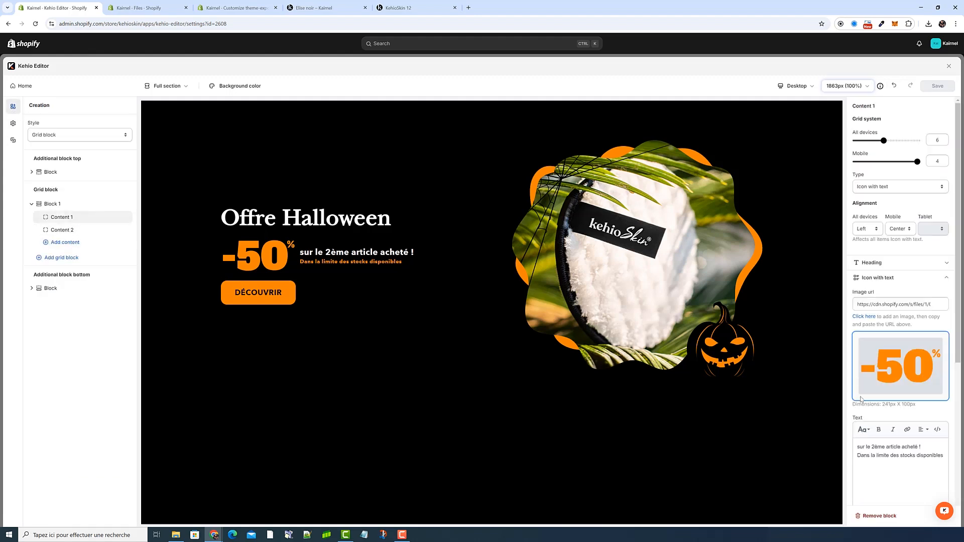
pyautogui.click(937, 429)
pyautogui.scroll(-1, 883, 431)
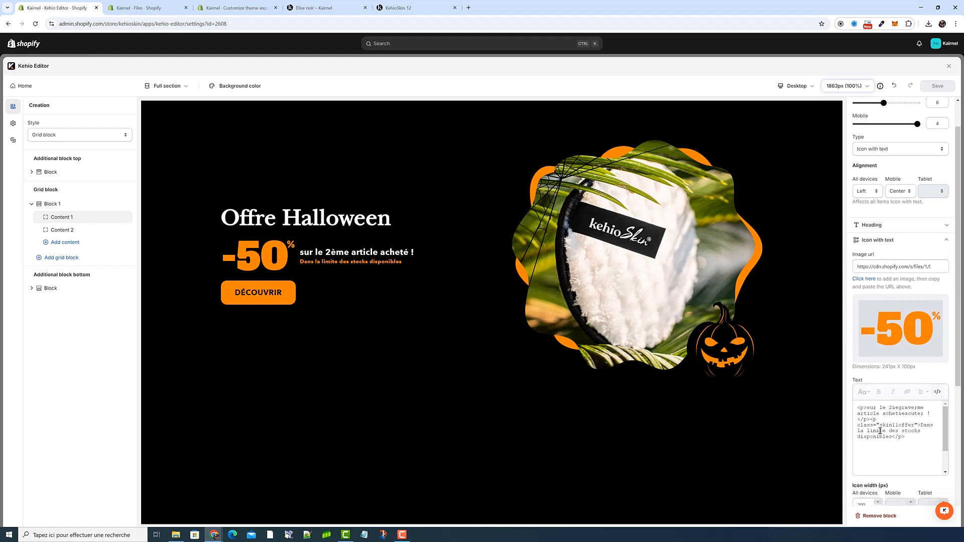
pyautogui.moveTo(915, 425); pyautogui.dragTo(879, 425)
pyautogui.click(937, 392)
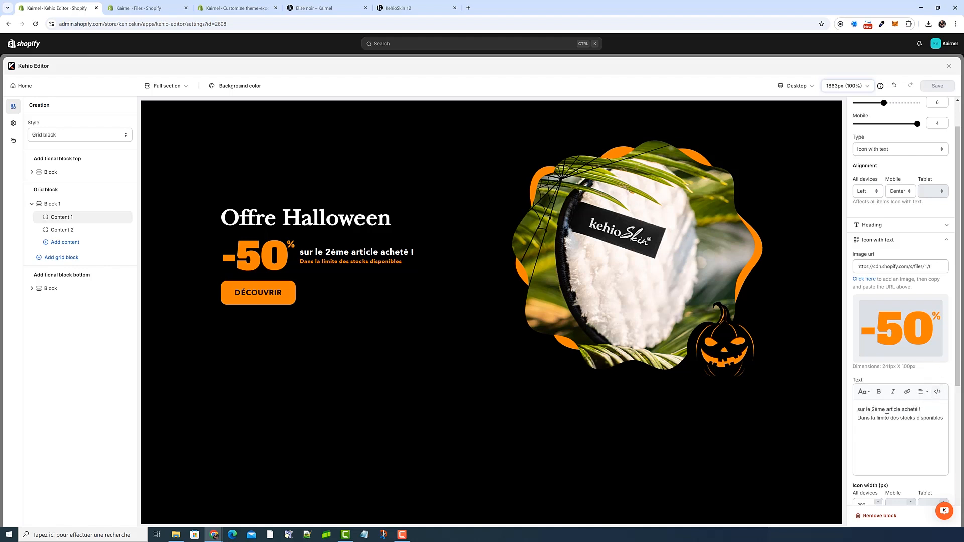
pyautogui.click(937, 391)
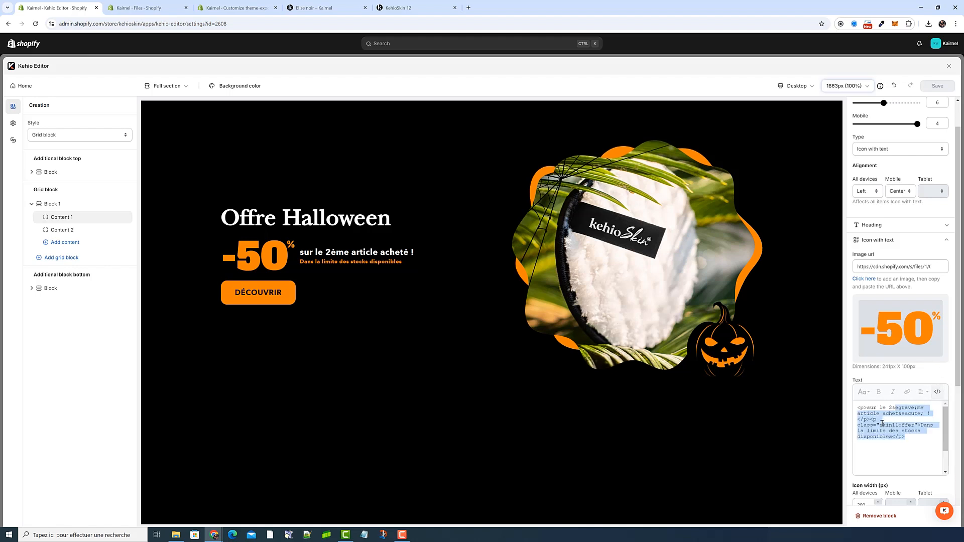
pyautogui.click(937, 393)
# Review the skin11offer class name, color and per-device sizes in Custom CSS 1, and check the Paragraph settings
pyautogui.click(13, 123)
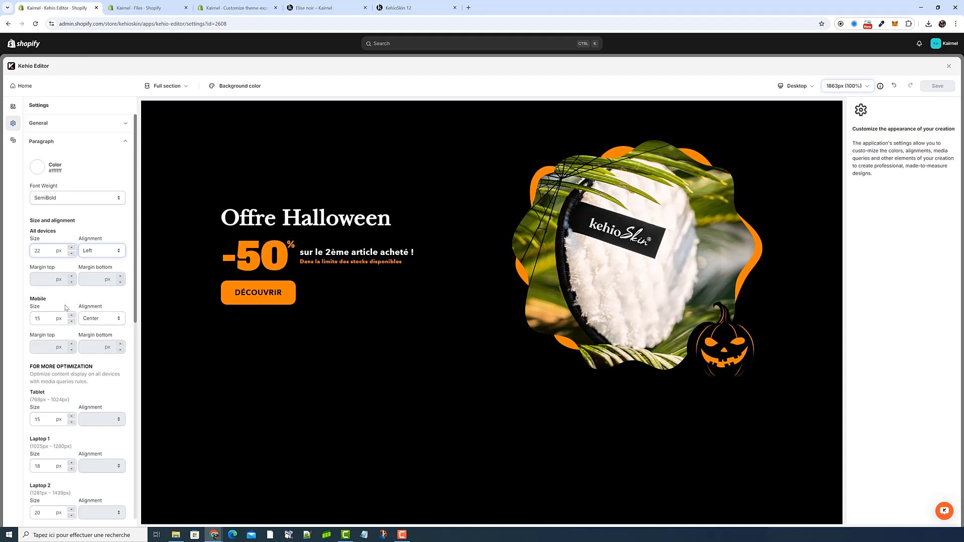
pyautogui.click(66, 143)
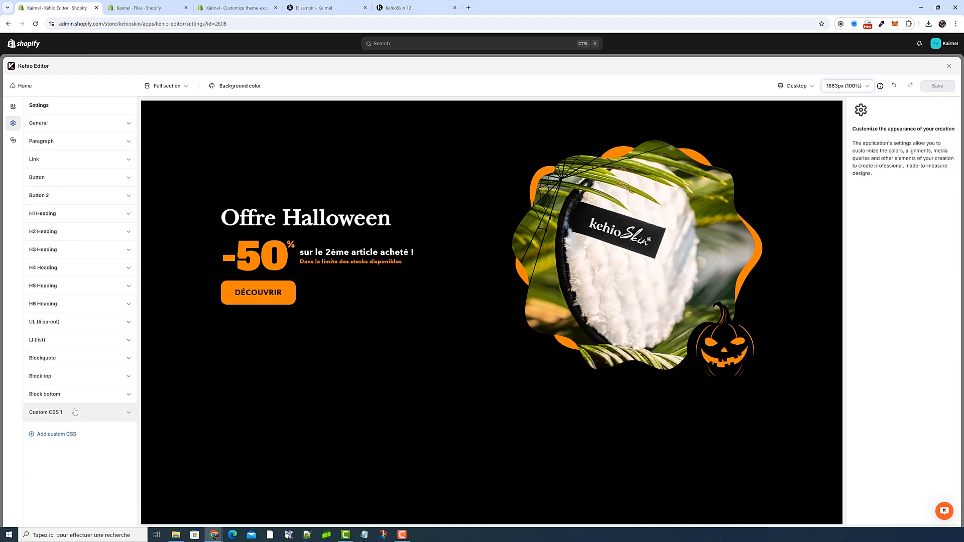
pyautogui.click(43, 413)
pyautogui.scroll(-2, 60, 411)
pyautogui.doubleClick(64, 369)
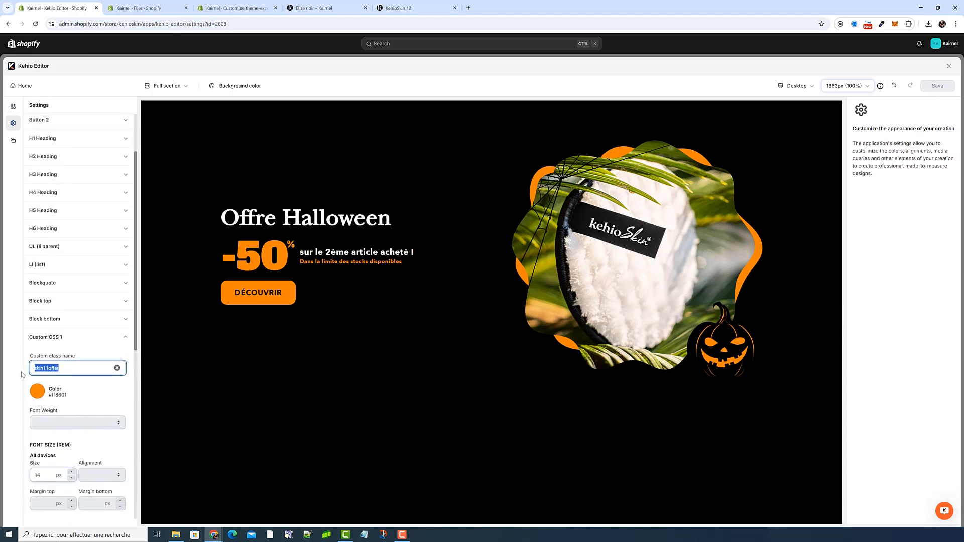
pyautogui.scroll(-3, 39, 407)
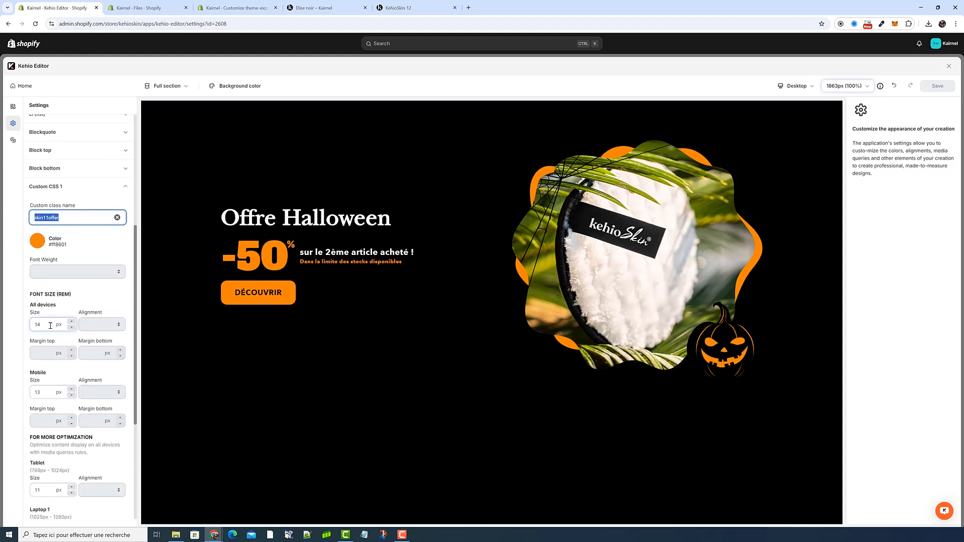
pyautogui.click(352, 261)
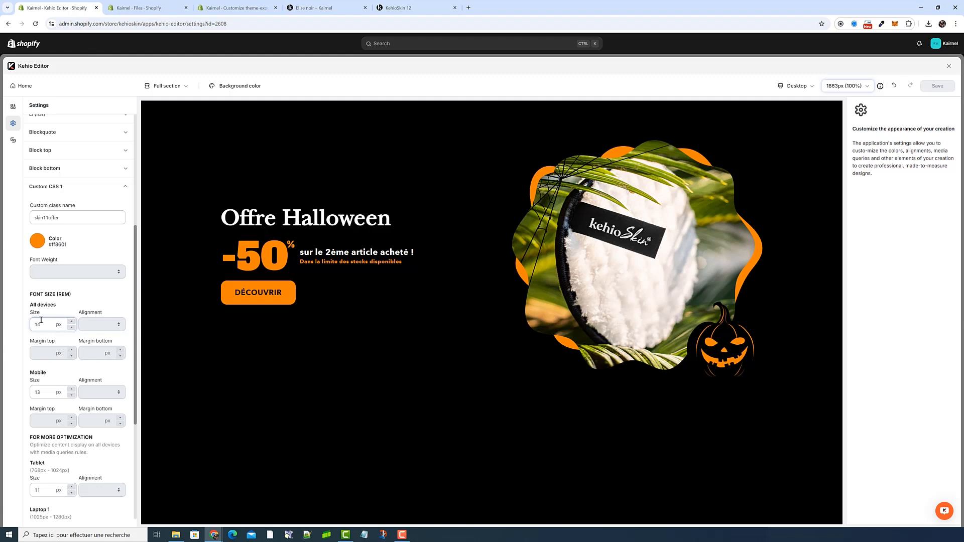
pyautogui.scroll(-2, 45, 357)
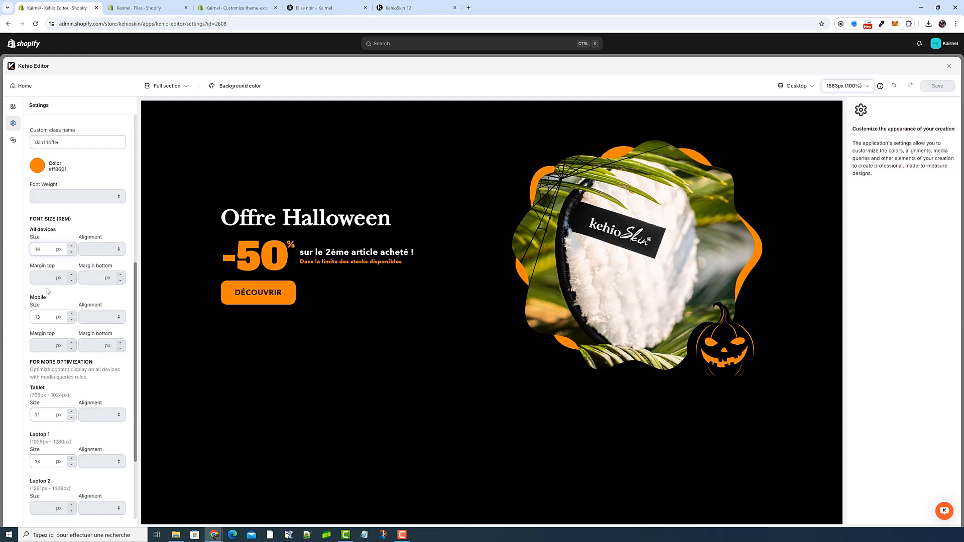
pyautogui.scroll(3, 48, 291)
pyautogui.scroll(5, 75, 251)
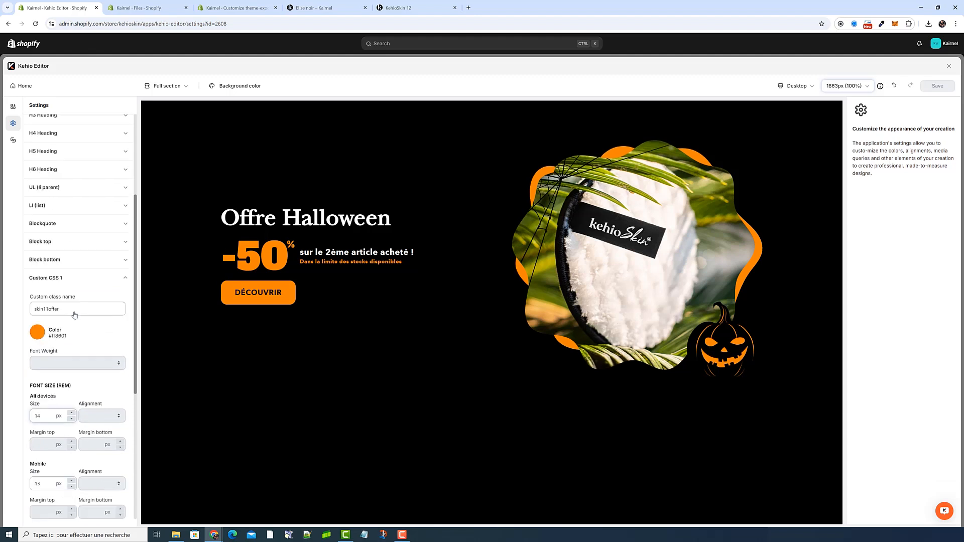
pyautogui.click(75, 142)
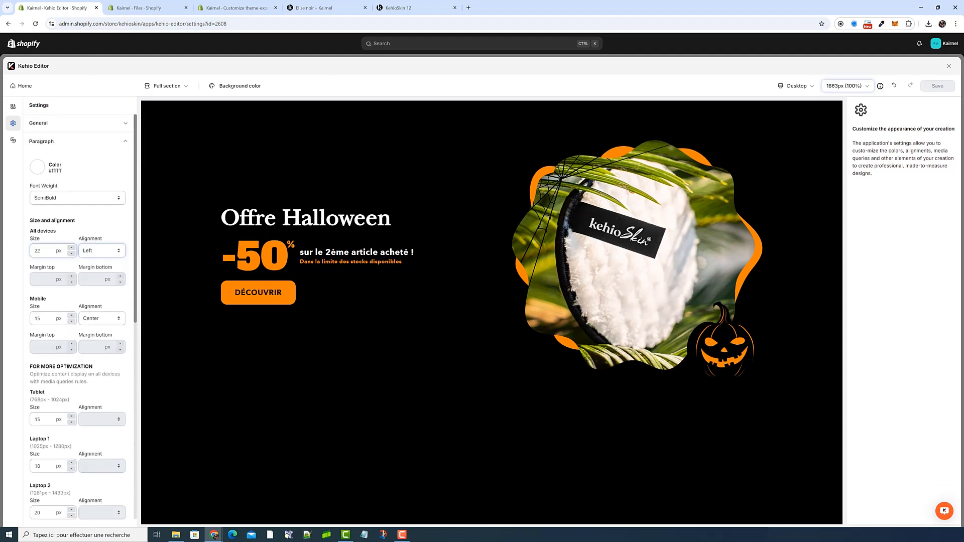
pyautogui.click(69, 145)
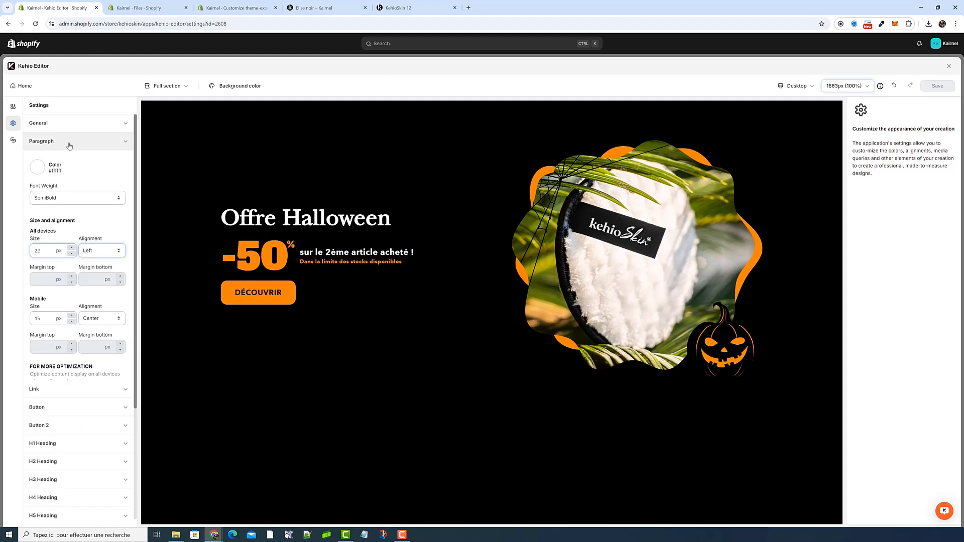
# Try replacing Content 1's heading text with "dfgsdfgsdfg" in its HTML source, and undo the change
pyautogui.click(13, 106)
pyautogui.click(71, 218)
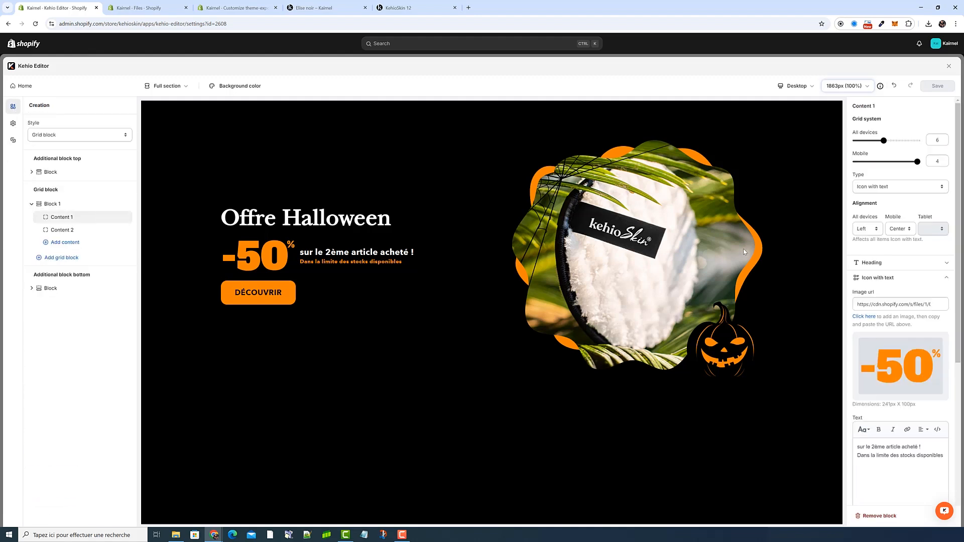
pyautogui.click(883, 262)
pyautogui.tripleClick(913, 296)
pyautogui.click(923, 281)
pyautogui.write('dfgsdfgsdfg')
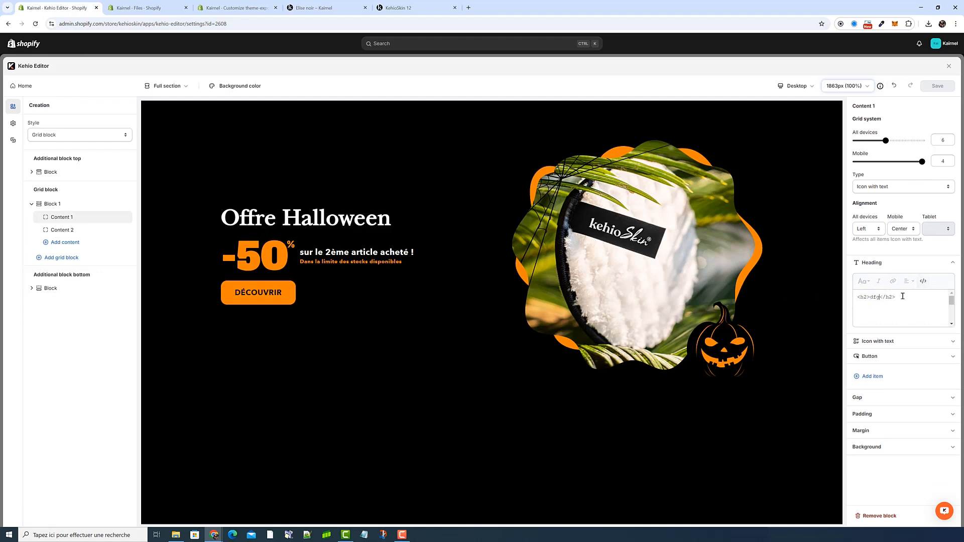
pyautogui.click(923, 281)
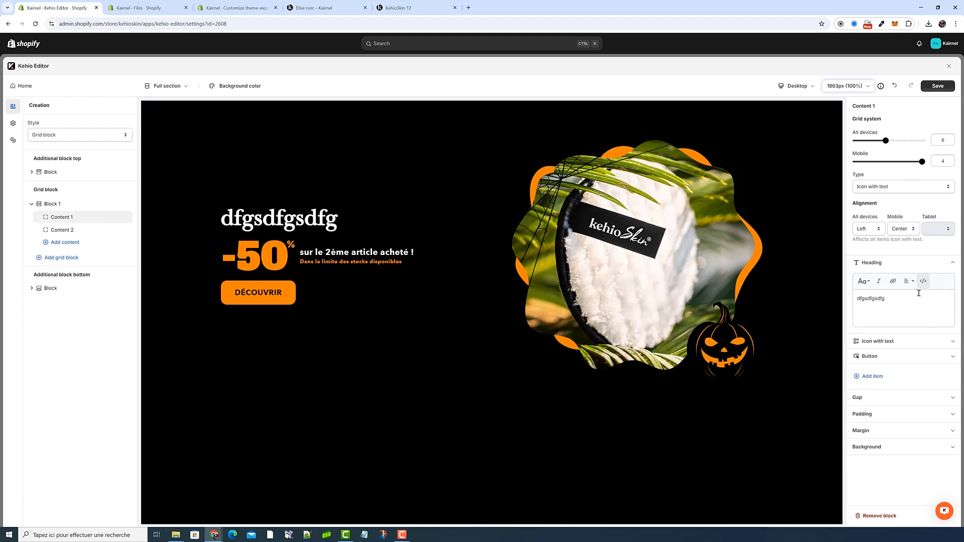
pyautogui.hotkey('ctrl', 'z')
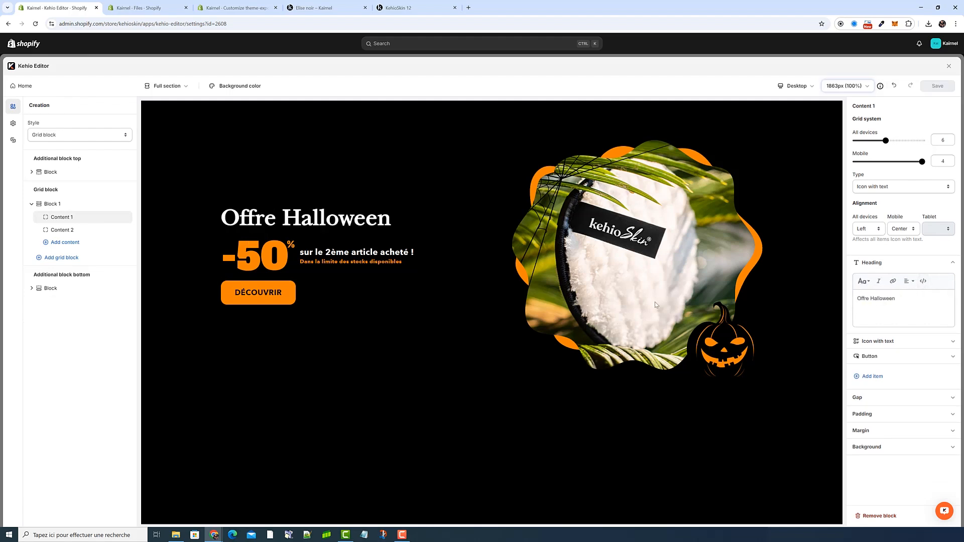
# Try replacing the stock-limit paragraph with "qsdfqdsfqsf" in the HTML source of Content 1's Icon with text item, and undo the change
pyautogui.click(879, 341)
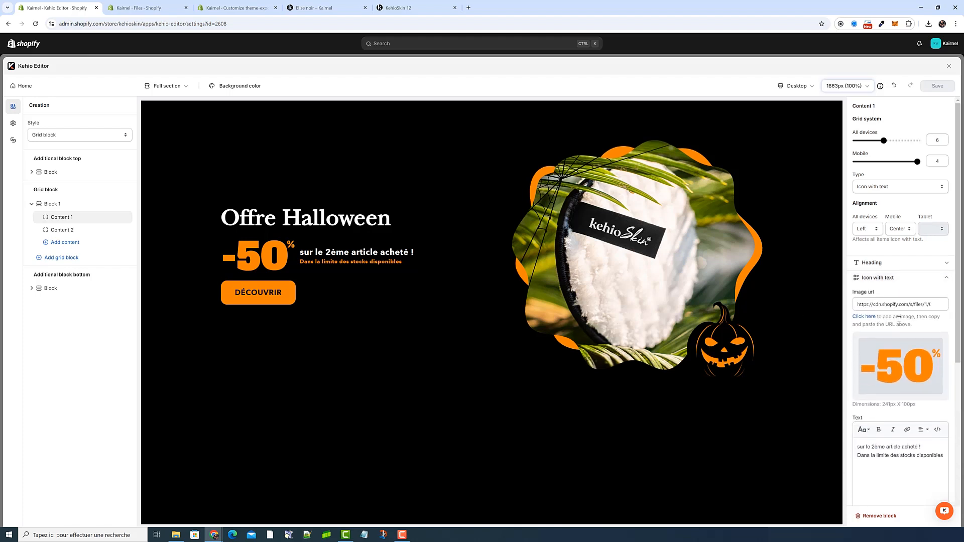
pyautogui.moveTo(946, 456); pyautogui.dragTo(836, 461)
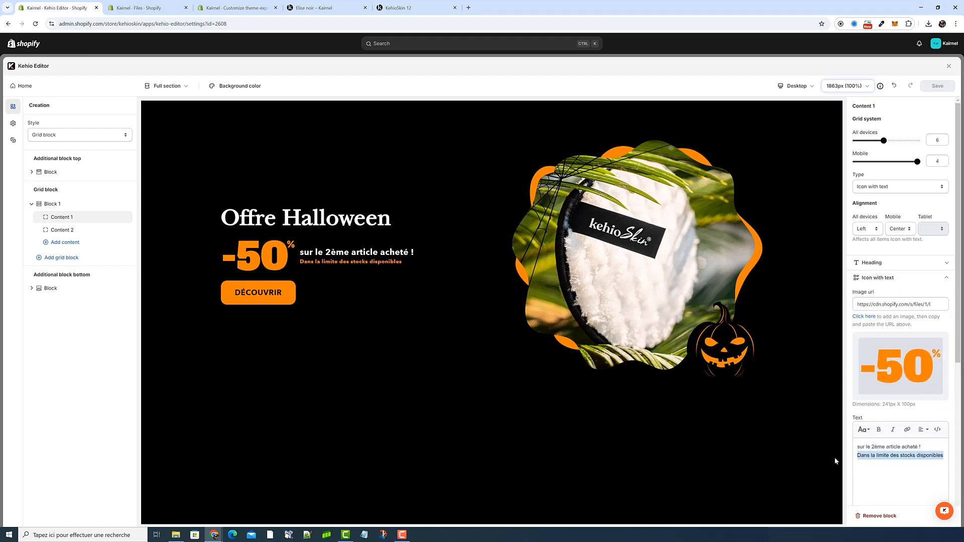
pyautogui.click(937, 432)
pyautogui.write('qsdfqdsfqs')
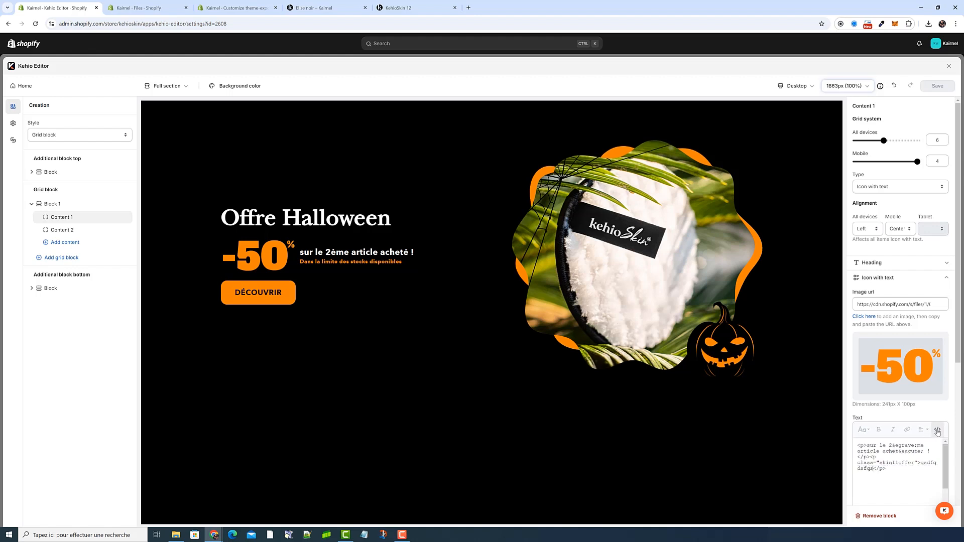
pyautogui.write('f')
pyautogui.click(938, 431)
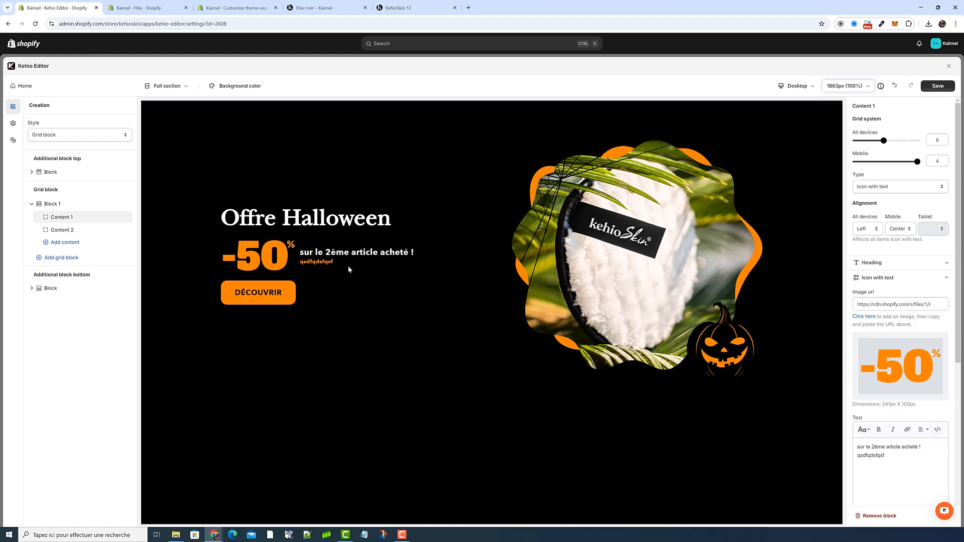
pyautogui.hotkey('ctrl', 'z')
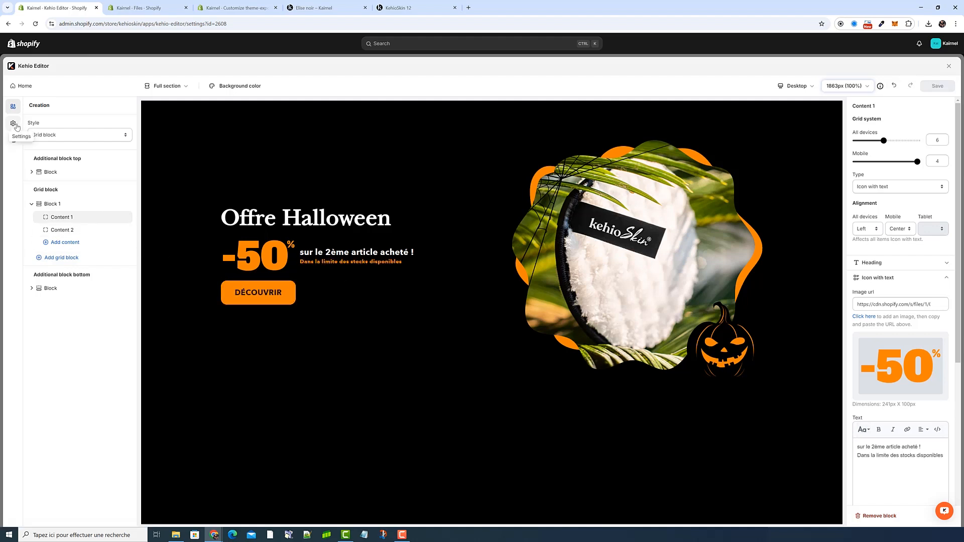
# Check the DÉCOUVRIR button's hover style on the KehioSkin 12 store page, and review the Button settings in Kehio Editor
pyautogui.click(416, 10)
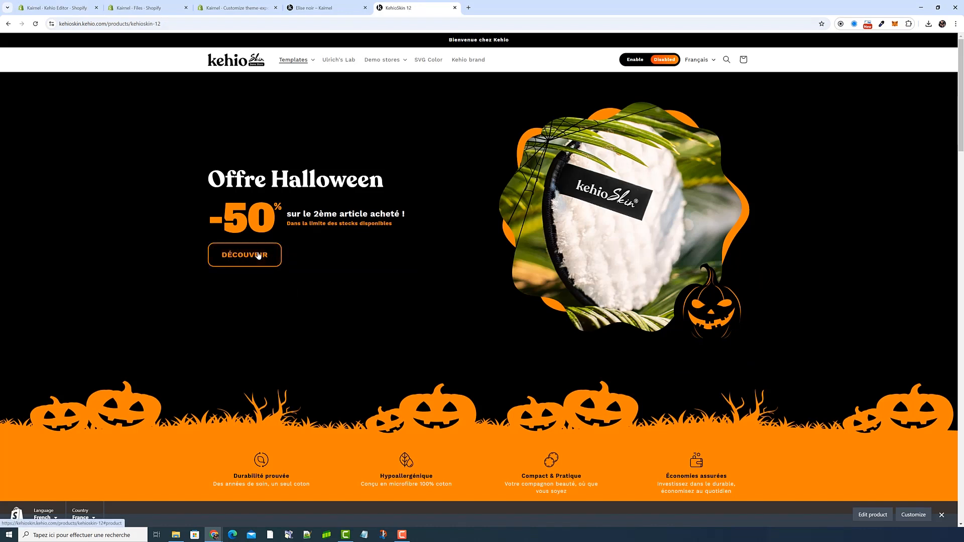
pyautogui.hotkey('ctrl', '1')
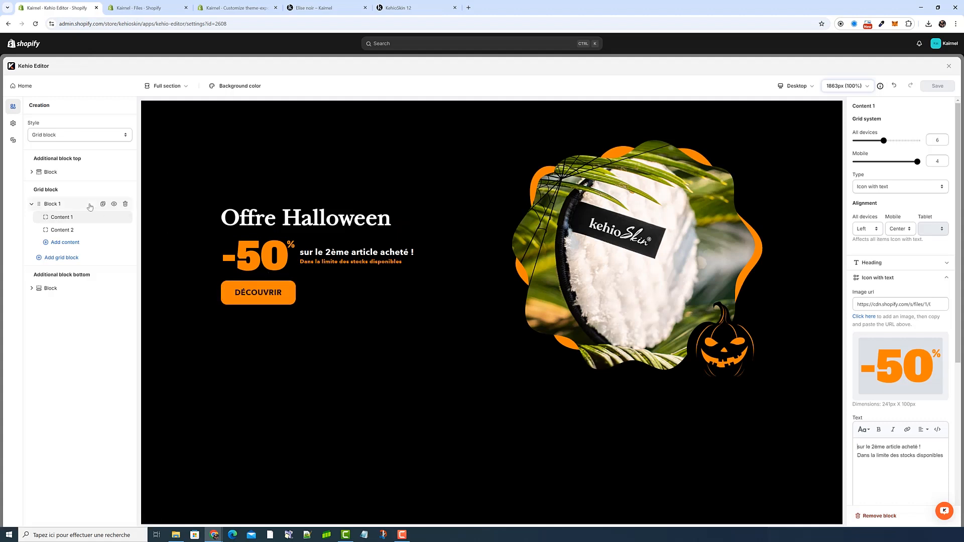
pyautogui.click(12, 124)
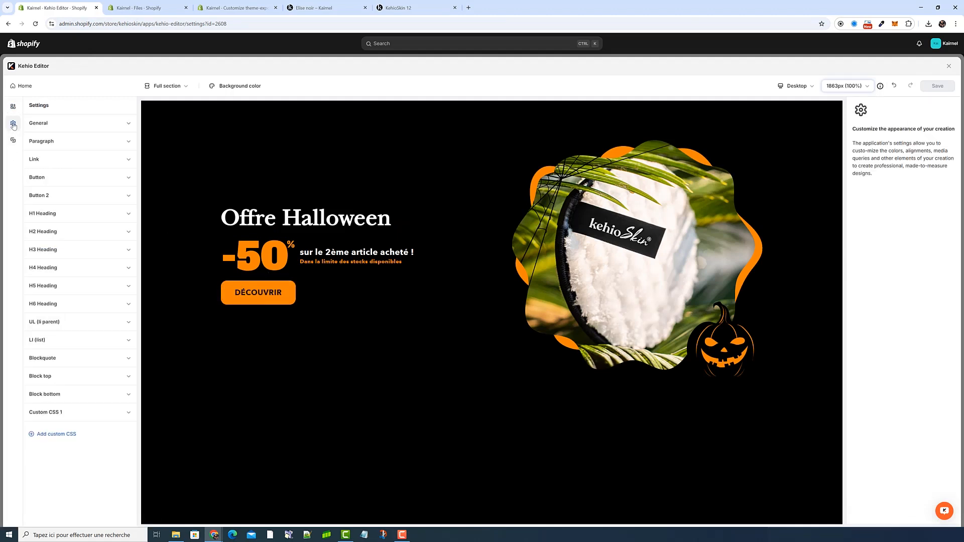
pyautogui.click(60, 178)
pyautogui.scroll(-5, 105, 322)
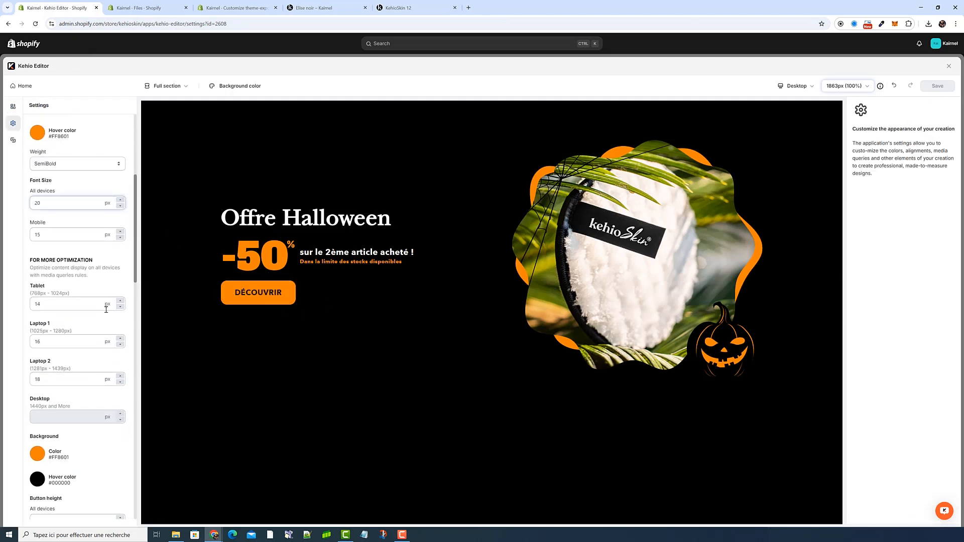
pyautogui.scroll(-8, 106, 310)
pyautogui.scroll(-3, 107, 312)
pyautogui.scroll(4, 106, 314)
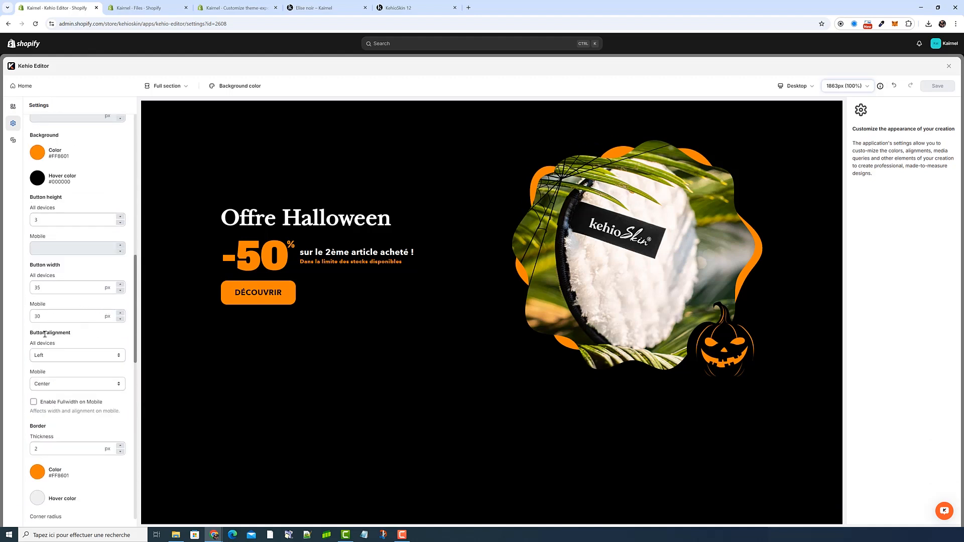
pyautogui.scroll(2, 90, 261)
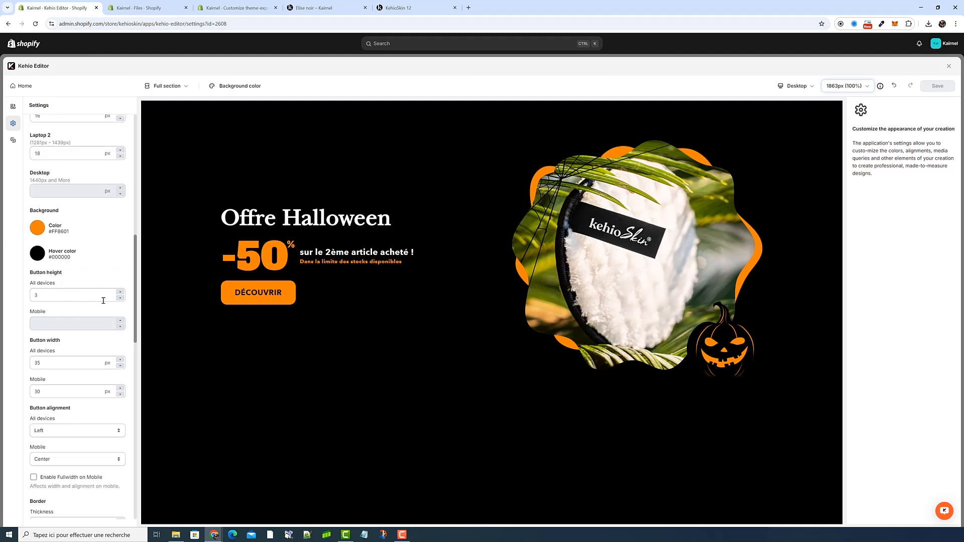
# Try a 2.6 all-devices and a 3.5 mobile button height using the Mobile preview, and revert both values
pyautogui.click(121, 299)
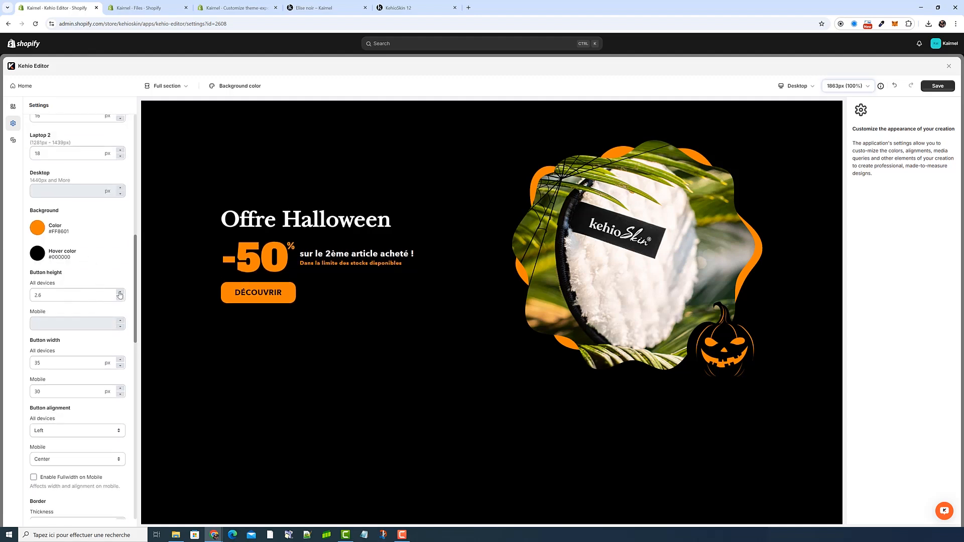
pyautogui.click(798, 86)
pyautogui.click(786, 131)
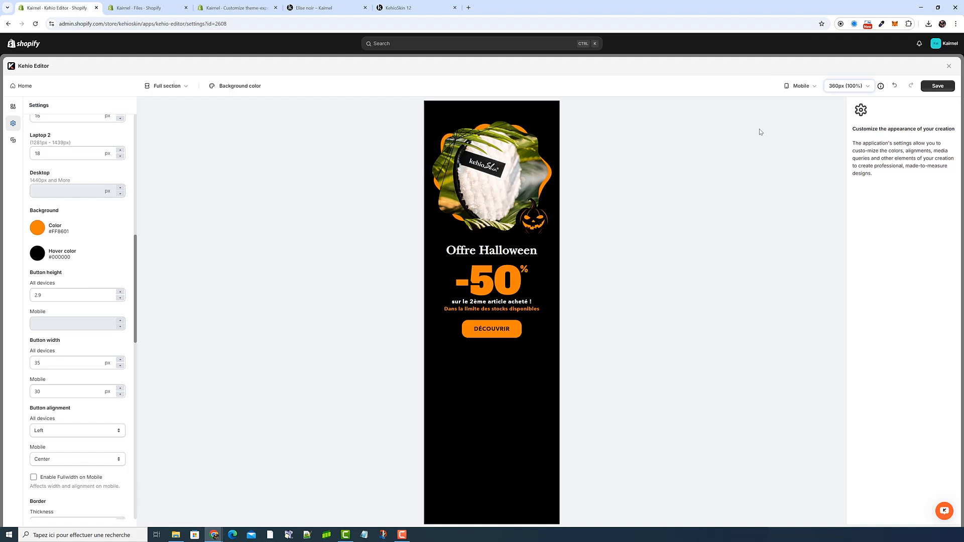
pyautogui.click(120, 292)
pyautogui.click(70, 319)
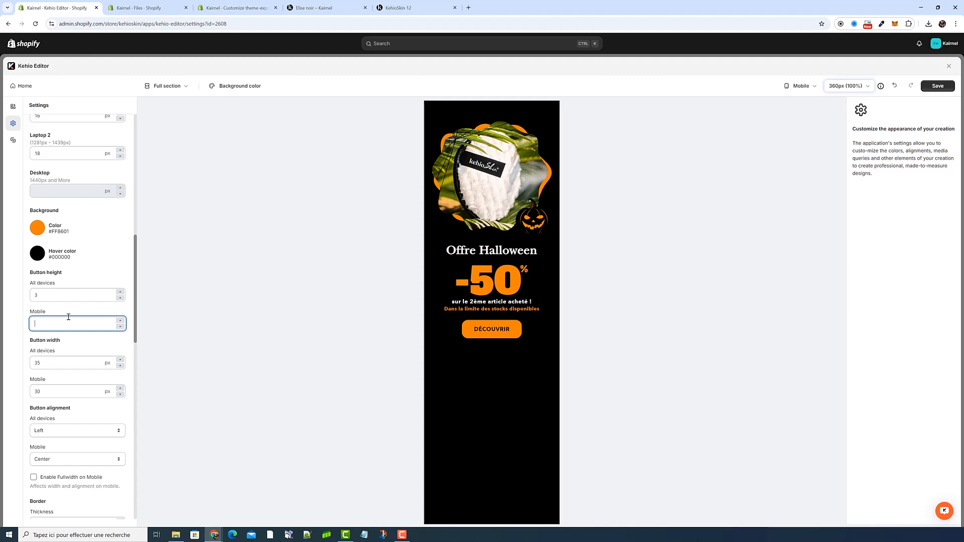
pyautogui.write('3.5')
pyautogui.hotkey('ctrl', 'a')
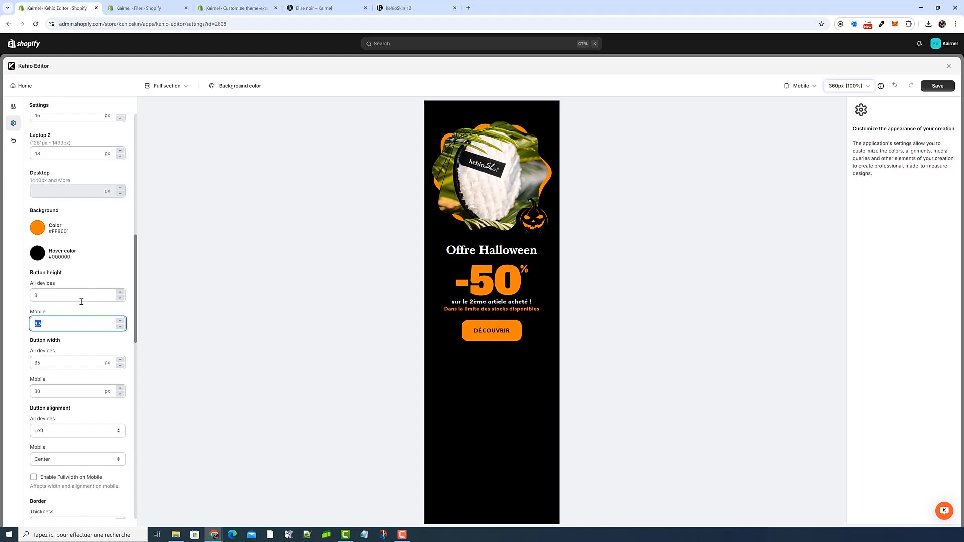
pyautogui.press('BackSpace')
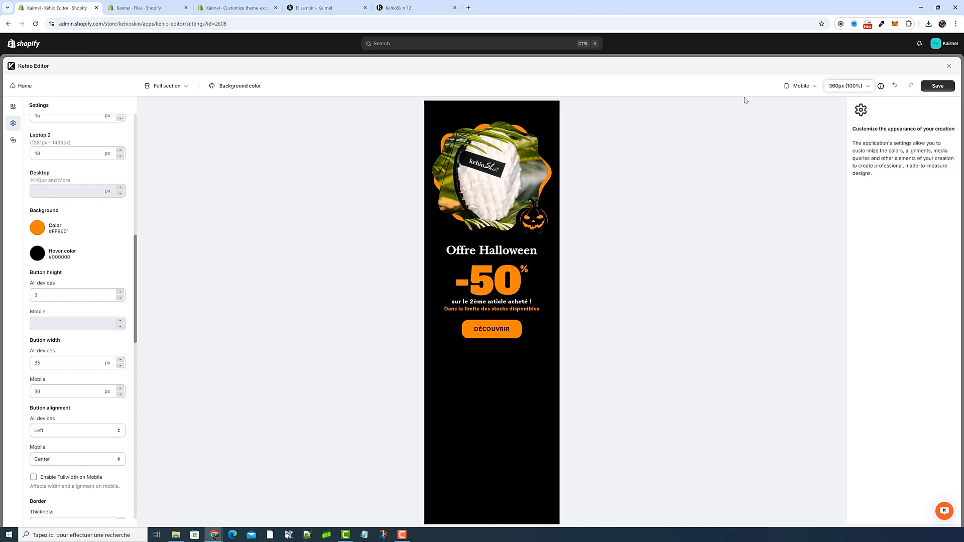
# Compare the banner in the Desktop, Mobile, Tablet and Laptop 1 previews, ending on Mobile
pyautogui.click(801, 86)
pyautogui.click(799, 102)
pyautogui.click(797, 86)
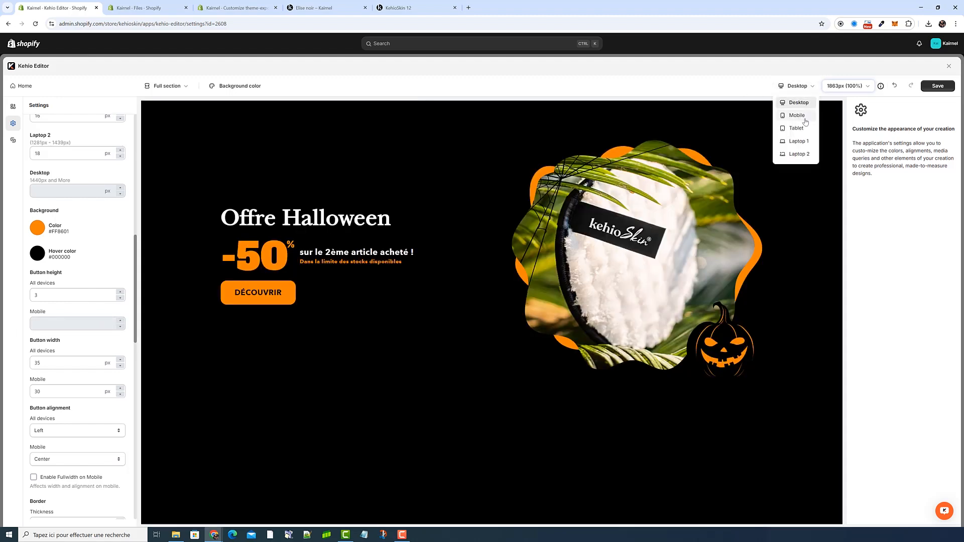
pyautogui.click(797, 115)
pyautogui.click(802, 88)
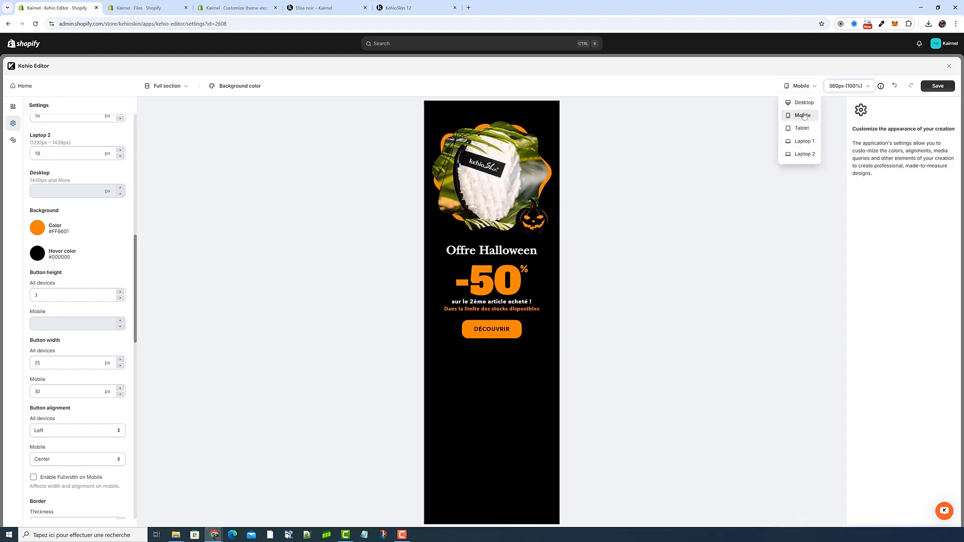
pyautogui.click(802, 128)
pyautogui.click(802, 86)
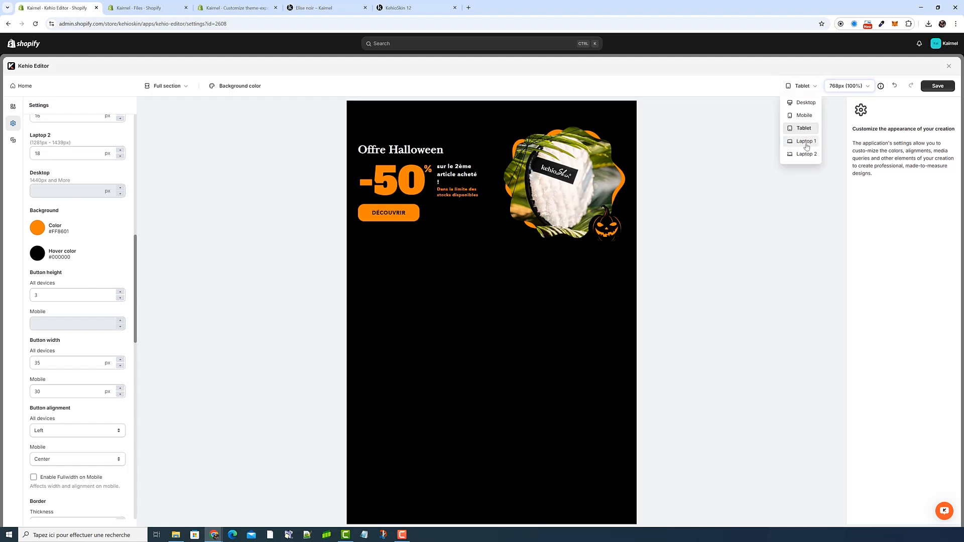
pyautogui.click(805, 142)
pyautogui.click(803, 86)
pyautogui.click(809, 103)
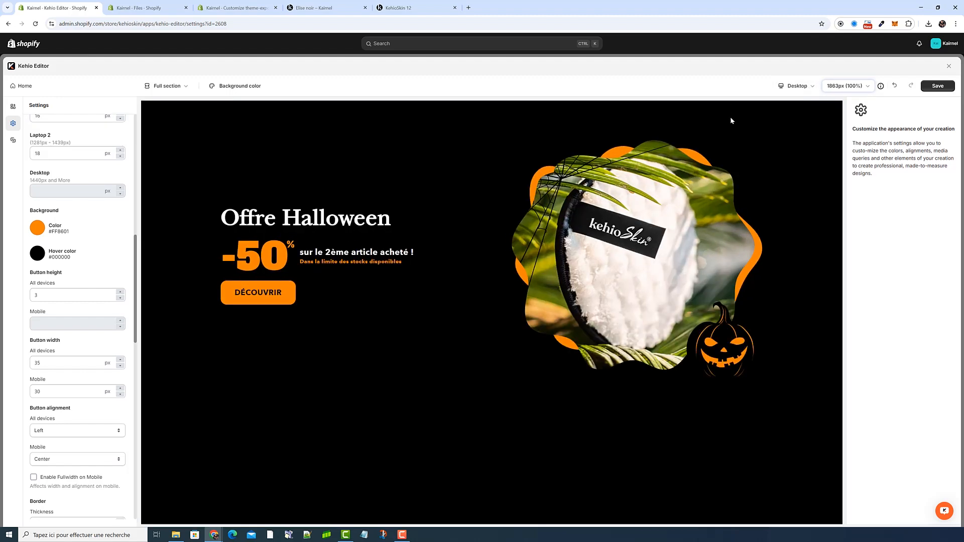
pyautogui.click(802, 87)
pyautogui.click(798, 115)
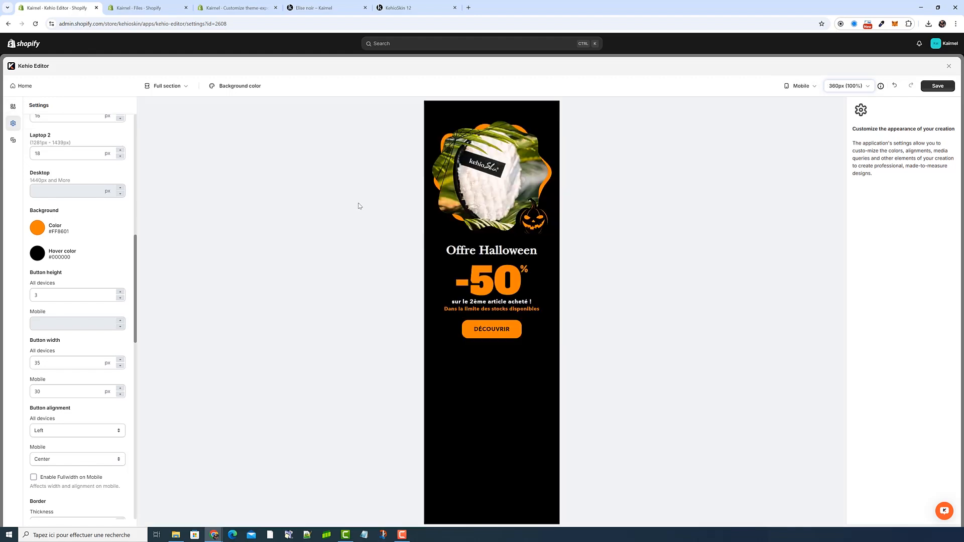
# Try toggling Block 1's Reverse order on mobile option, leave it enabled, and return to the Desktop preview
pyautogui.click(13, 107)
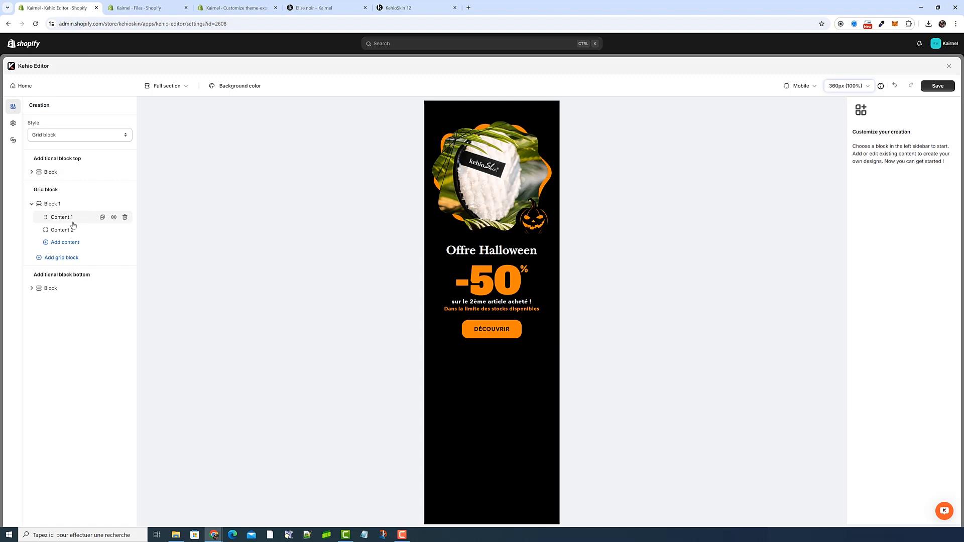
pyautogui.click(71, 204)
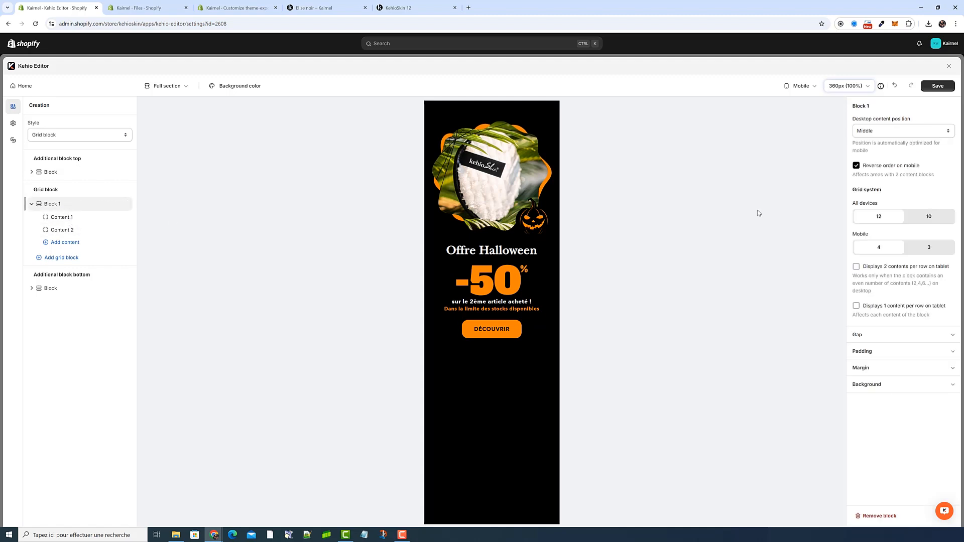
pyautogui.click(857, 166)
pyautogui.click(801, 86)
pyautogui.click(800, 103)
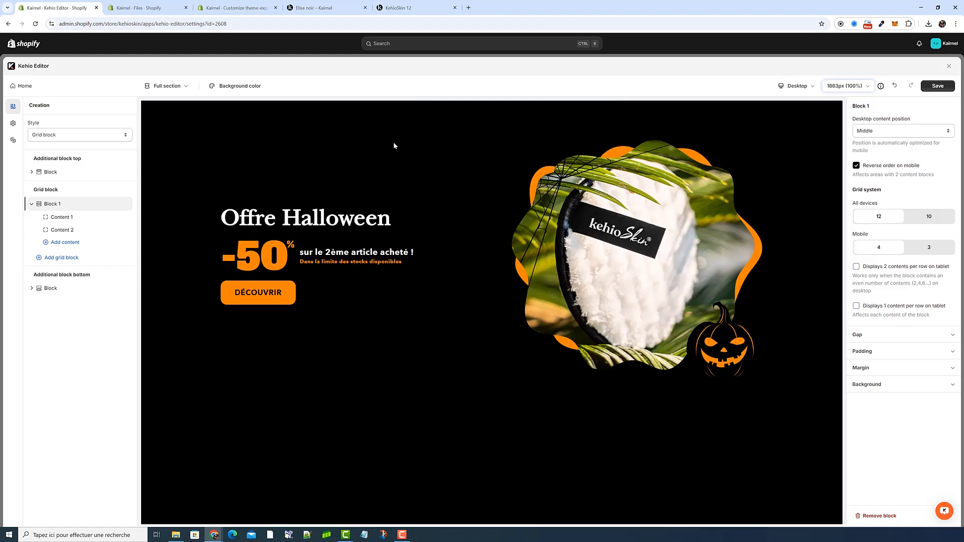
# Examine the image dimensions, width and cover image in Content 2's Advanced image settings
pyautogui.click(64, 230)
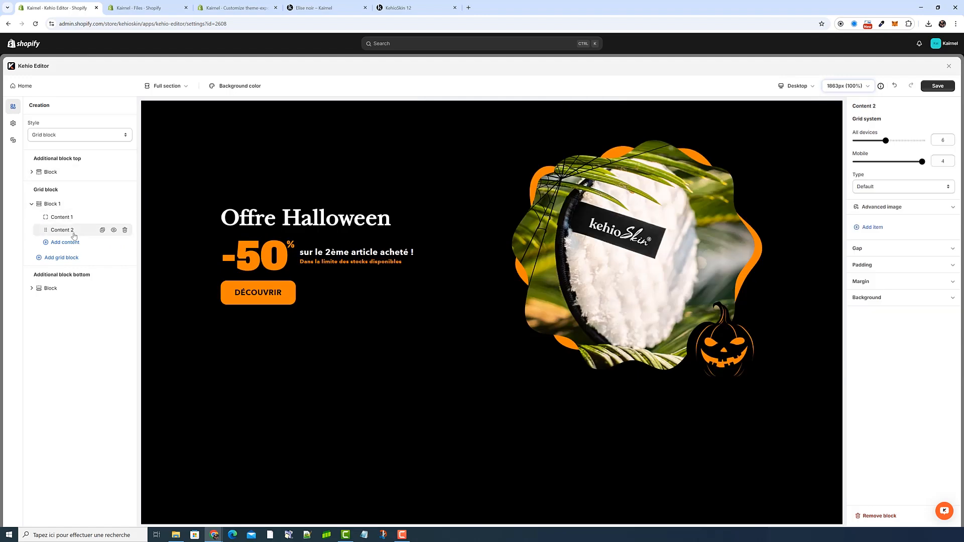
pyautogui.click(882, 208)
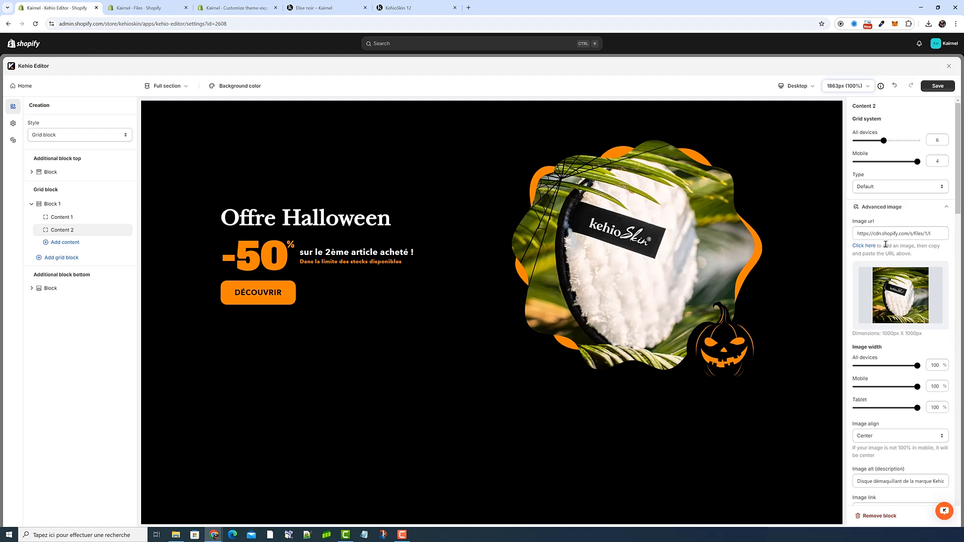
pyautogui.moveTo(922, 334); pyautogui.dragTo(882, 334)
pyautogui.click(887, 334)
pyautogui.scroll(-10, 925, 336)
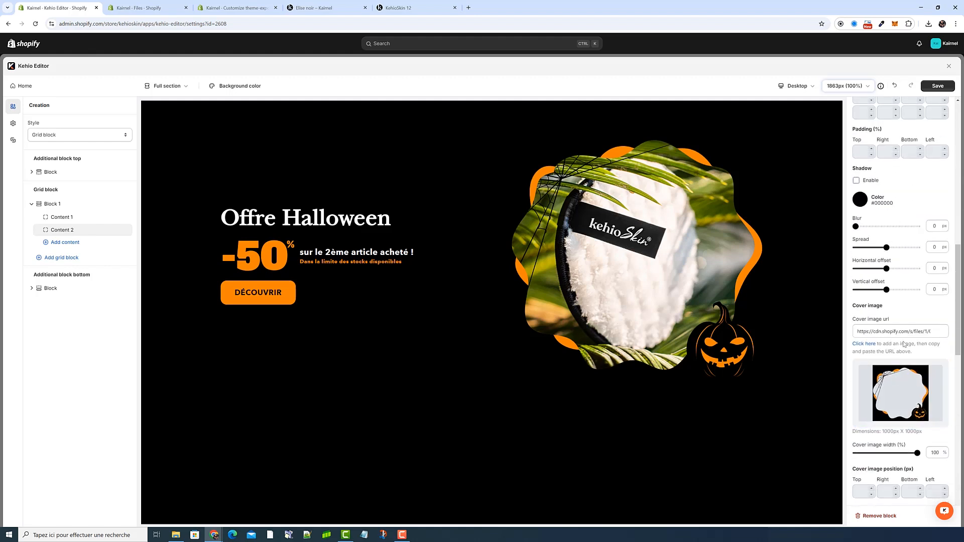
pyautogui.scroll(5, 904, 345)
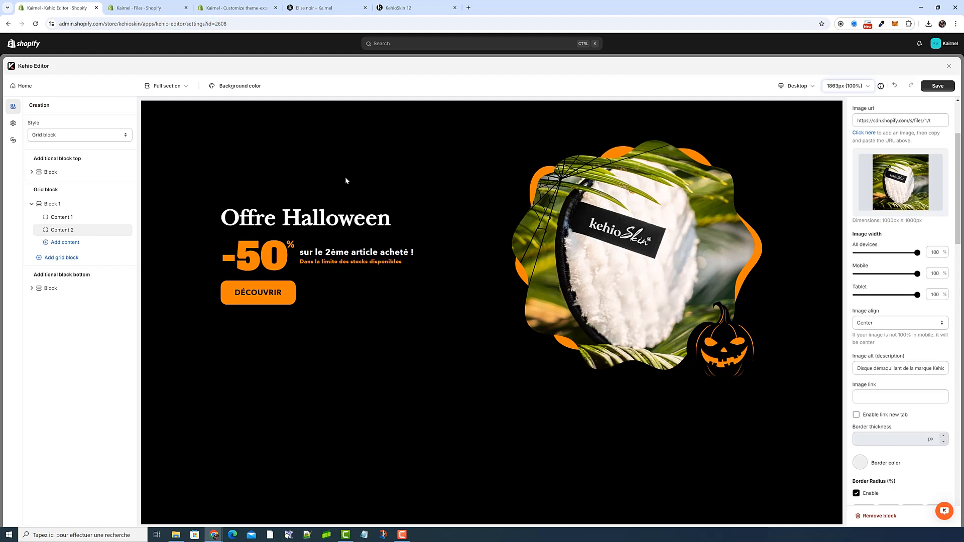
# Change the preview background color from black to a dark grey
pyautogui.click(241, 90)
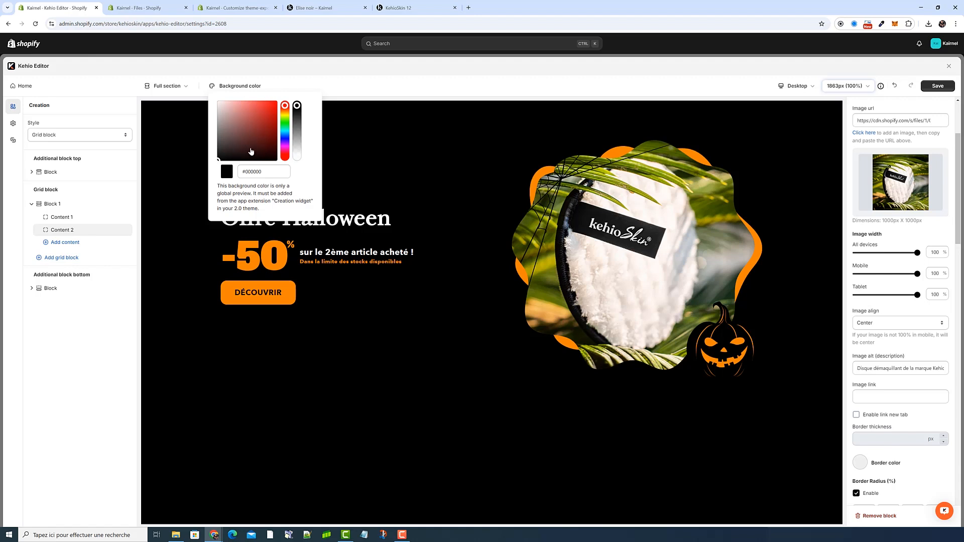
pyautogui.click(208, 152)
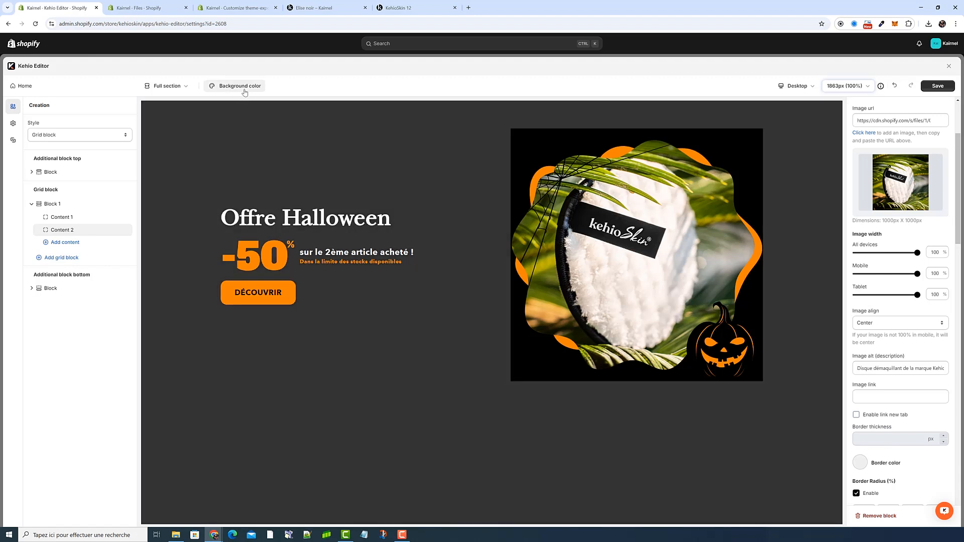
pyautogui.click(241, 88)
pyautogui.click(785, 192)
# Copy and clear the cover image URL in Content 2's Advanced image settings, and paste the same URL back
pyautogui.scroll(-7, 886, 338)
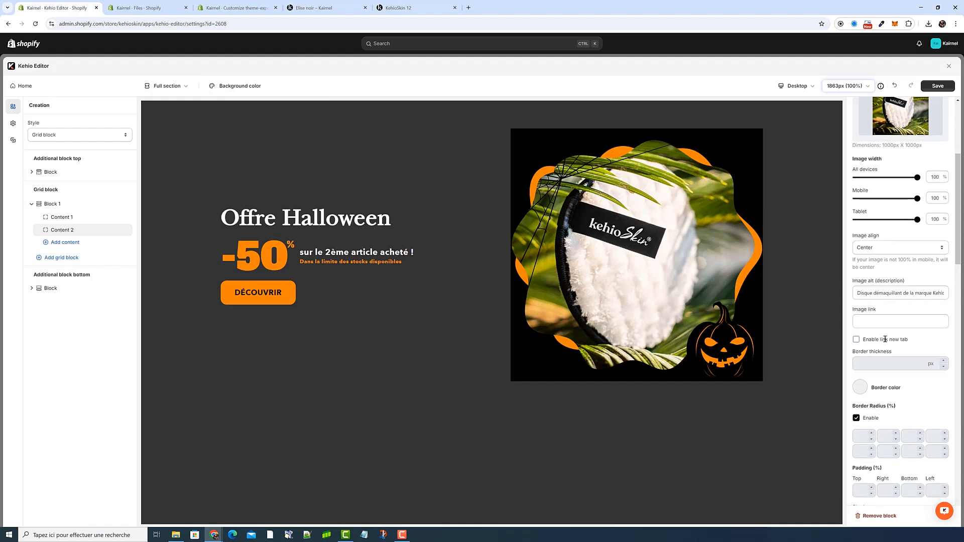
pyautogui.tripleClick(898, 408)
pyautogui.rightClick(898, 407)
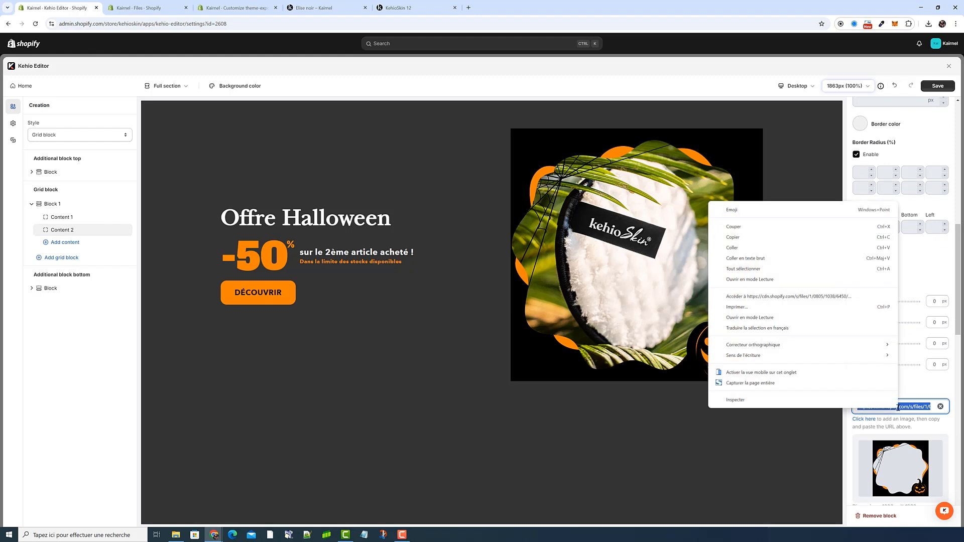
pyautogui.click(756, 250)
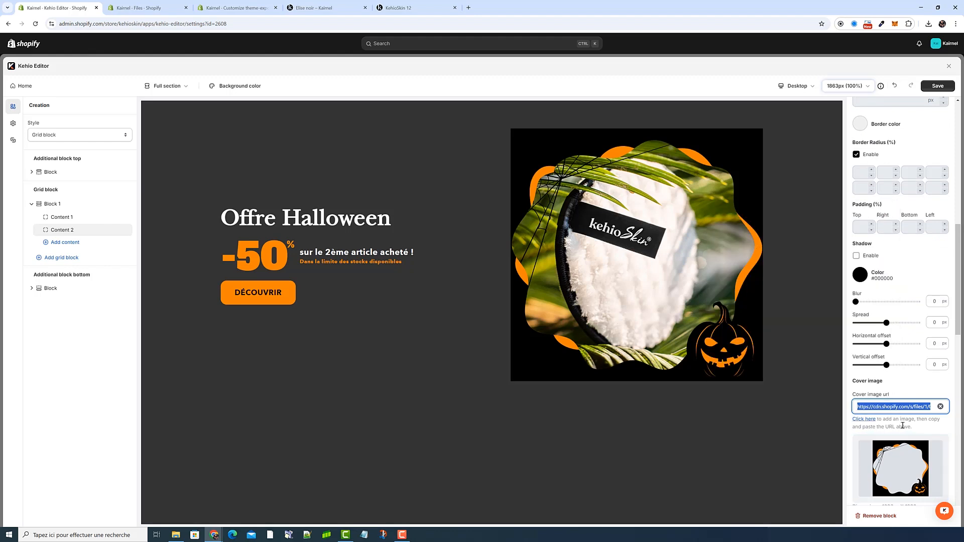
pyautogui.click(940, 407)
pyautogui.hotkey('ctrl', 'v')
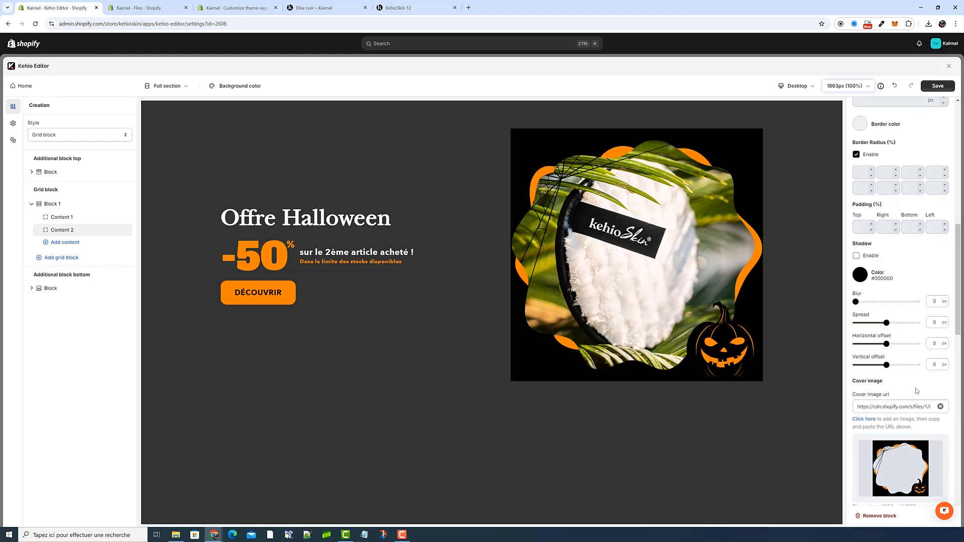
# Open the SVG Color tool from the Kehio demo store and load the banner's cover image from its copied URL
pyautogui.click(430, 15)
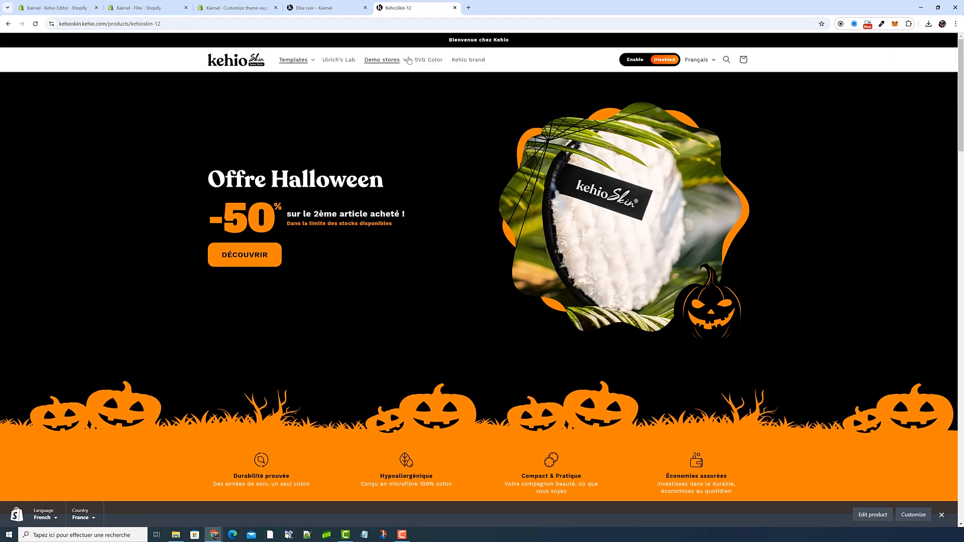
pyautogui.middleClick(429, 60)
pyautogui.click(491, 14)
pyautogui.click(558, 147)
pyautogui.hotkey('ctrl', 'v')
pyautogui.click(668, 150)
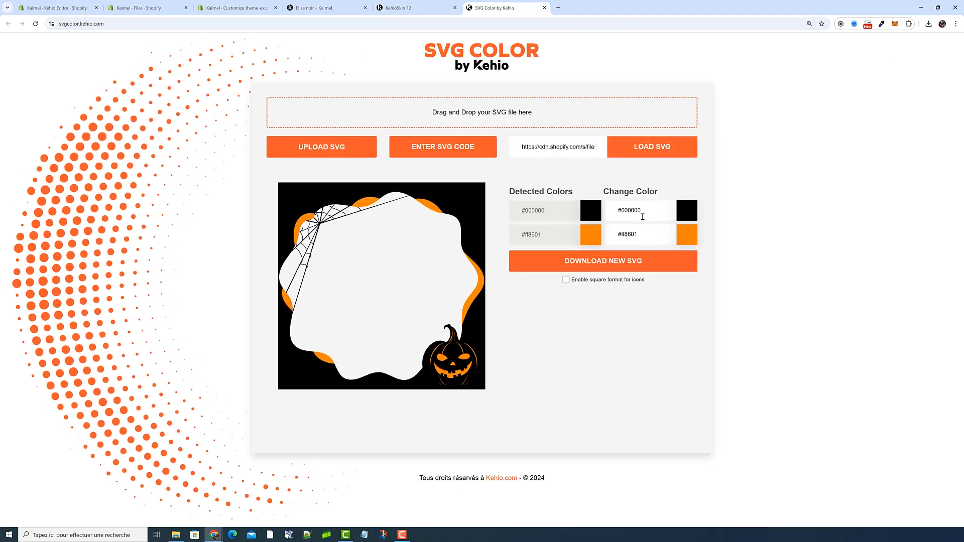
# Change the SVG's #000000 color to #333333 and download the recolored file
pyautogui.click(623, 210)
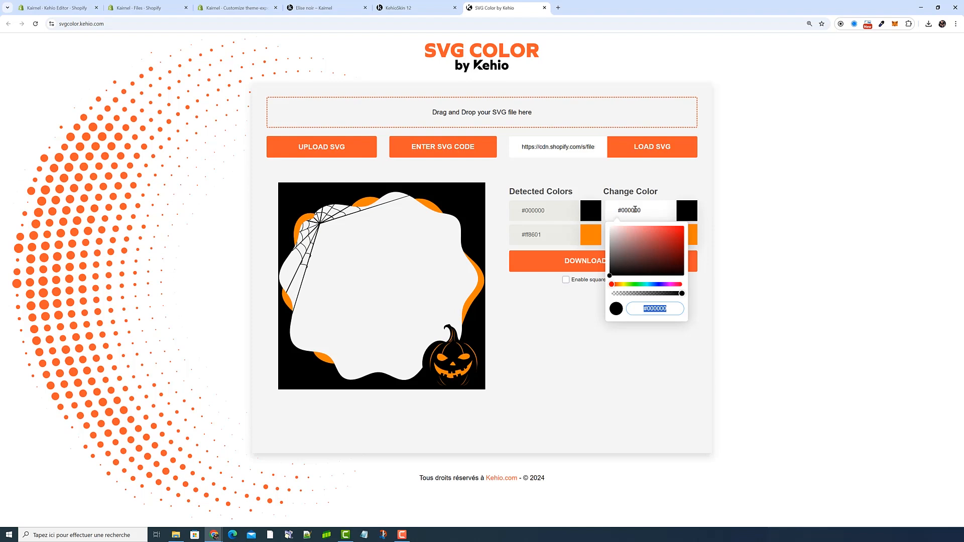
pyautogui.write('#333333')
pyautogui.press('Return')
pyautogui.click(611, 340)
pyautogui.click(642, 269)
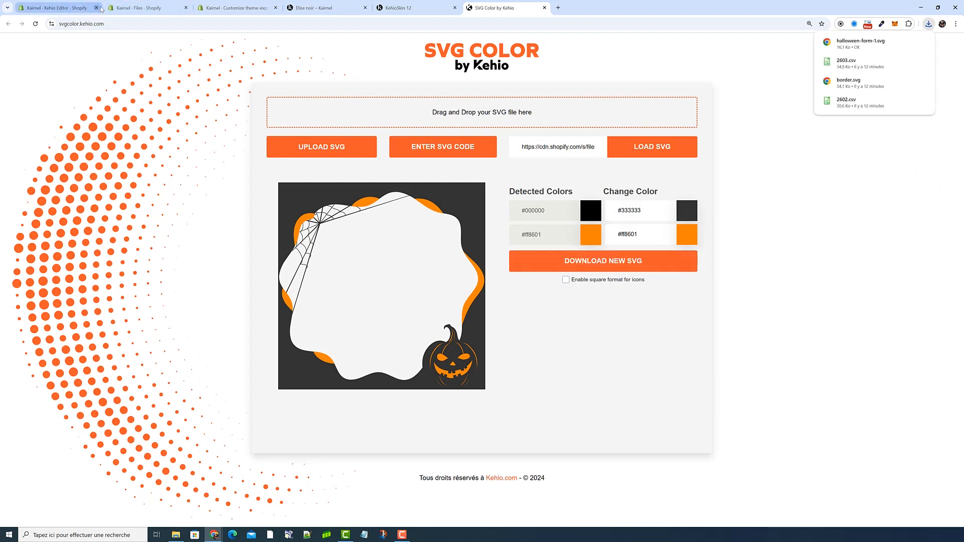
# Upload the recolored halloween-form-1 SVG from the downloads folder to Shopify Files
pyautogui.click(138, 8)
pyautogui.click(932, 68)
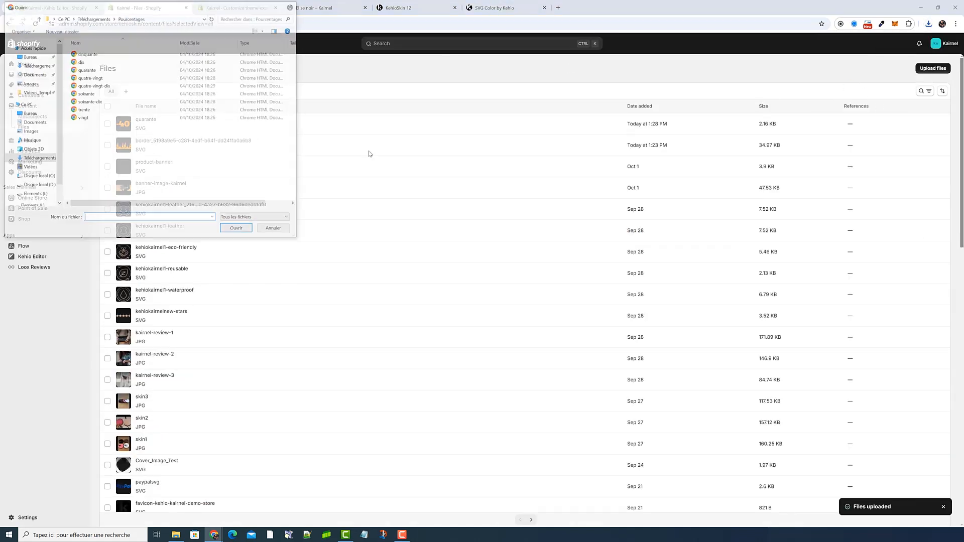
pyautogui.click(35, 65)
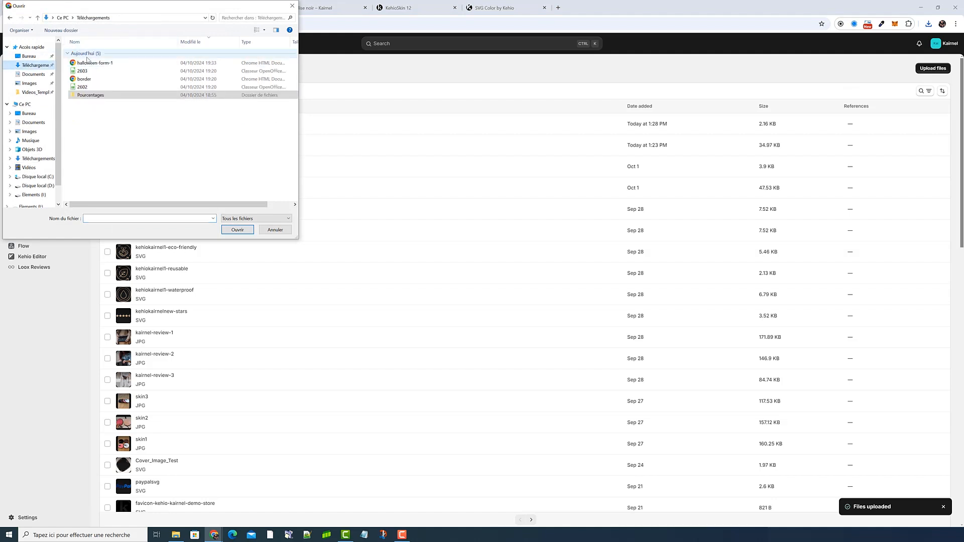
pyautogui.click(94, 63)
pyautogui.click(238, 230)
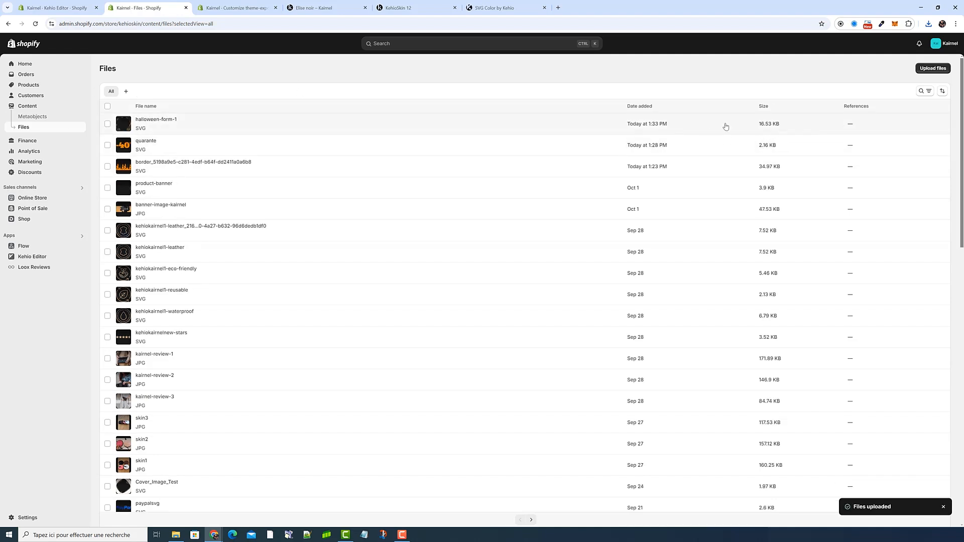
# Replace Content 2's cover image URL in Kehio Editor with the uploaded halloween-form-1 link and save the creation
pyautogui.hotkey('ctrl', 'shift', 'Tab')
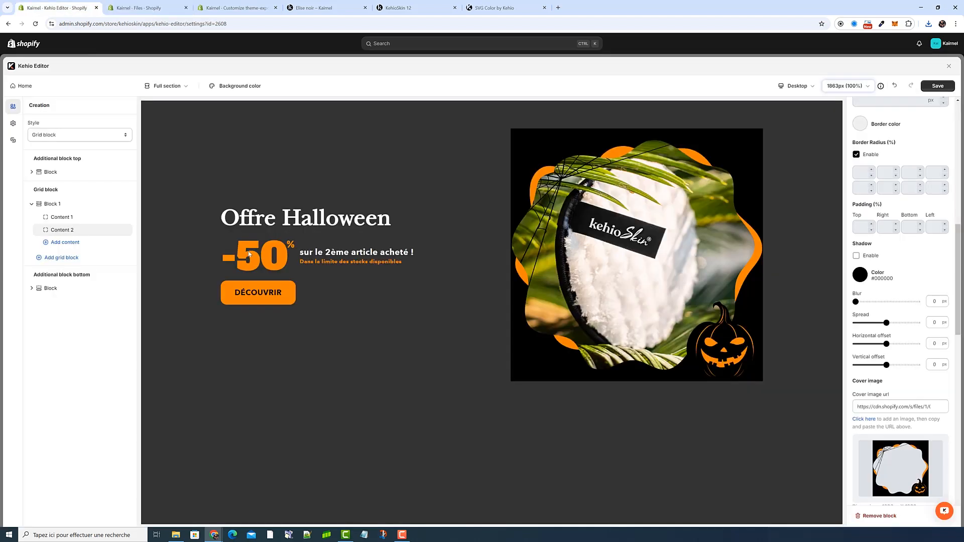
pyautogui.tripleClick(898, 406)
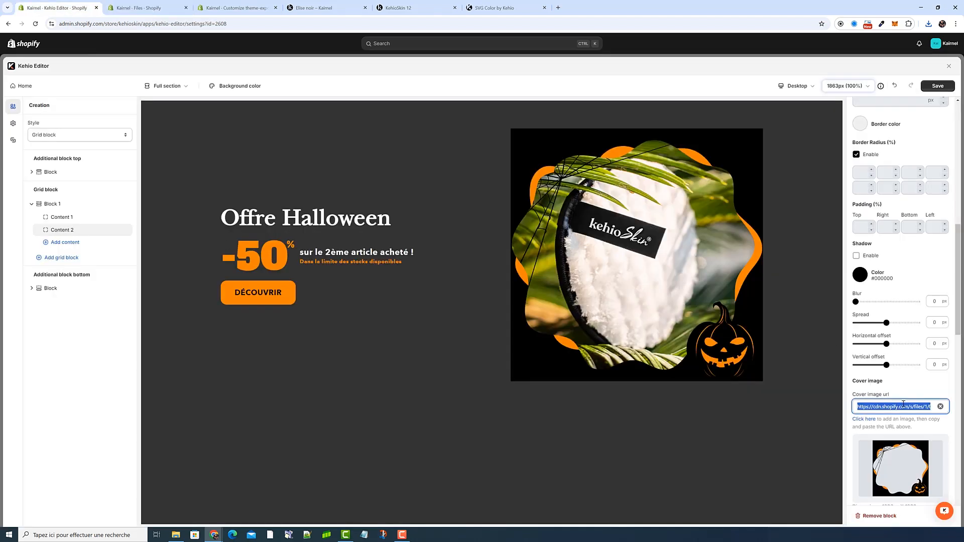
pyautogui.hotkey('ctrl', 'v')
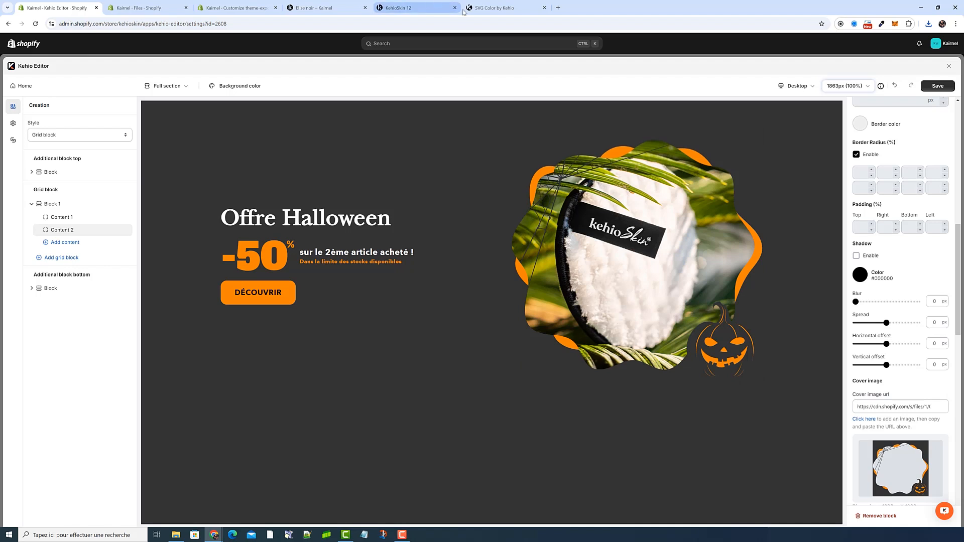
pyautogui.hotkey('ctrl', 'shift', 'Tab')
pyautogui.click(55, 8)
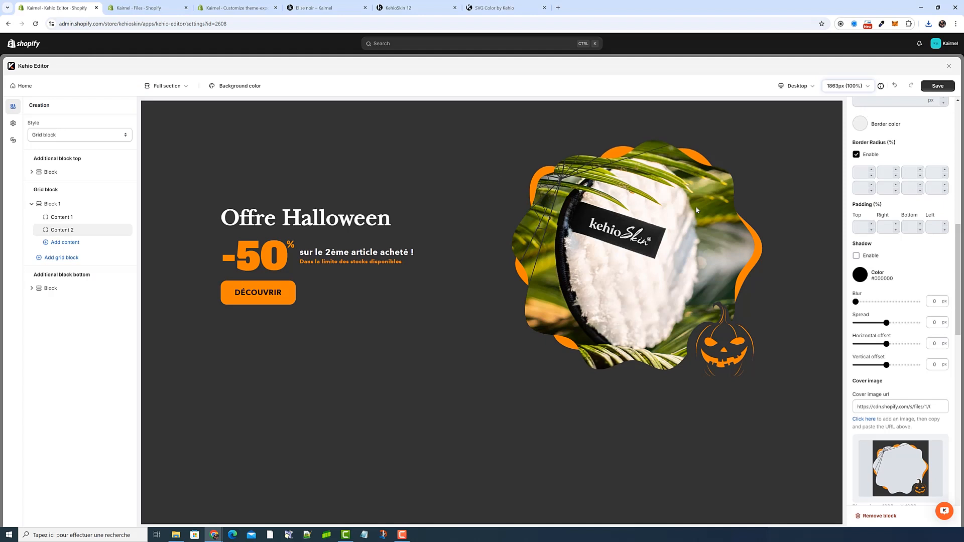
pyautogui.click(937, 85)
# In the theme customizer, set the background of the Creations Widget using Creation 21 to #333333 and save the template
pyautogui.click(271, 9)
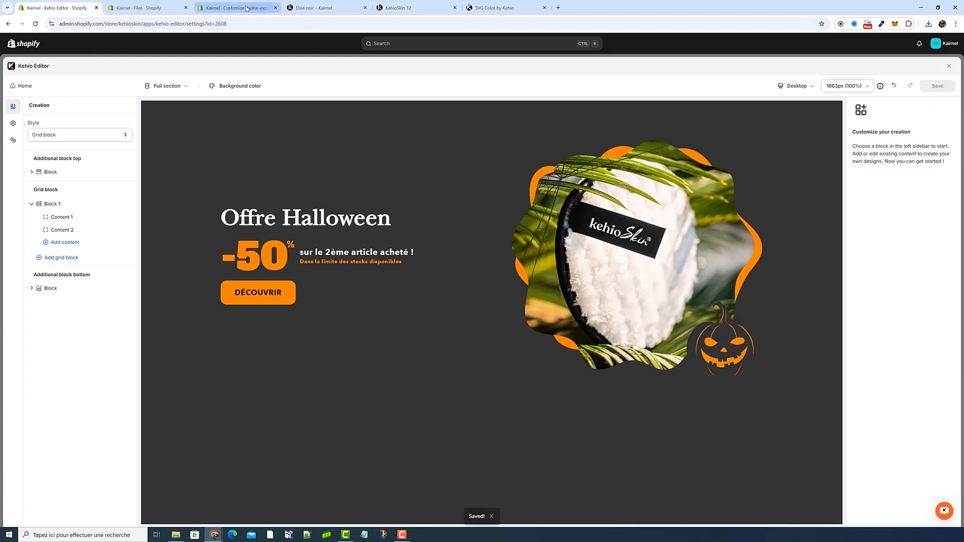
pyautogui.click(75, 199)
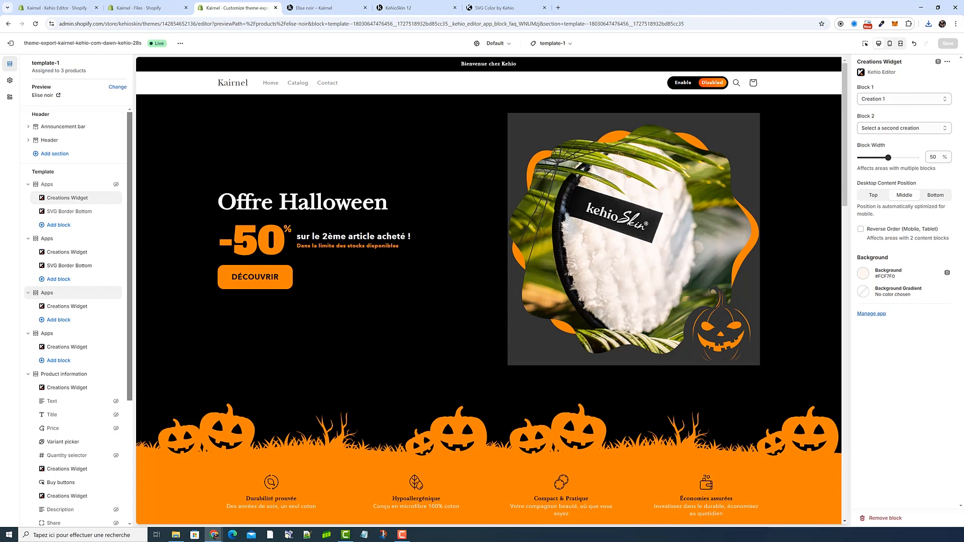
pyautogui.click(75, 252)
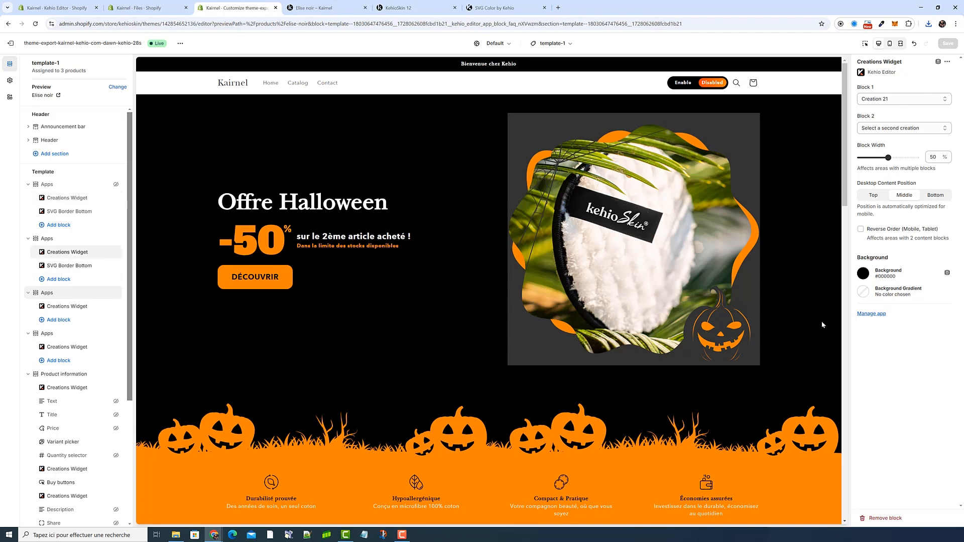
pyautogui.click(864, 273)
pyautogui.click(953, 202)
pyautogui.click(863, 273)
pyautogui.doubleClick(910, 198)
pyautogui.press('BackSpace')
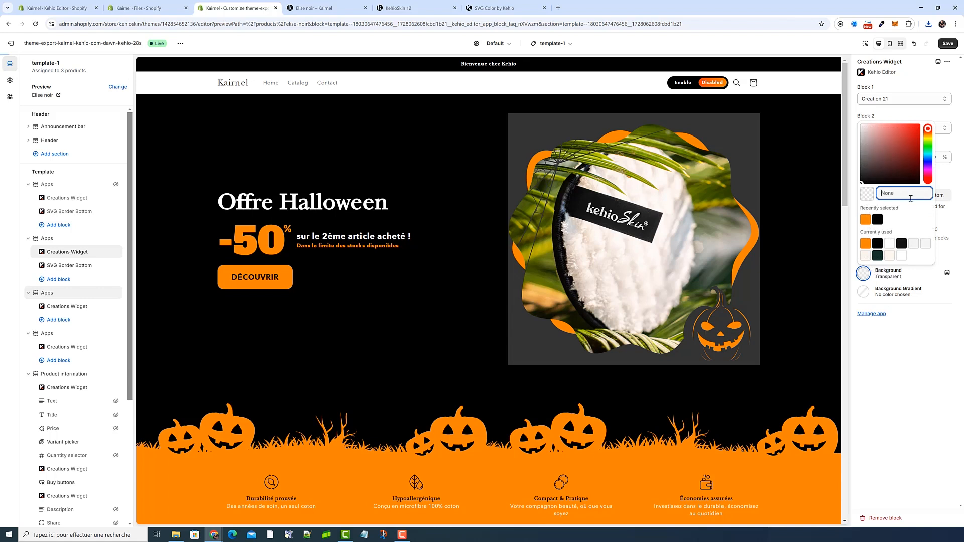
pyautogui.write('333333')
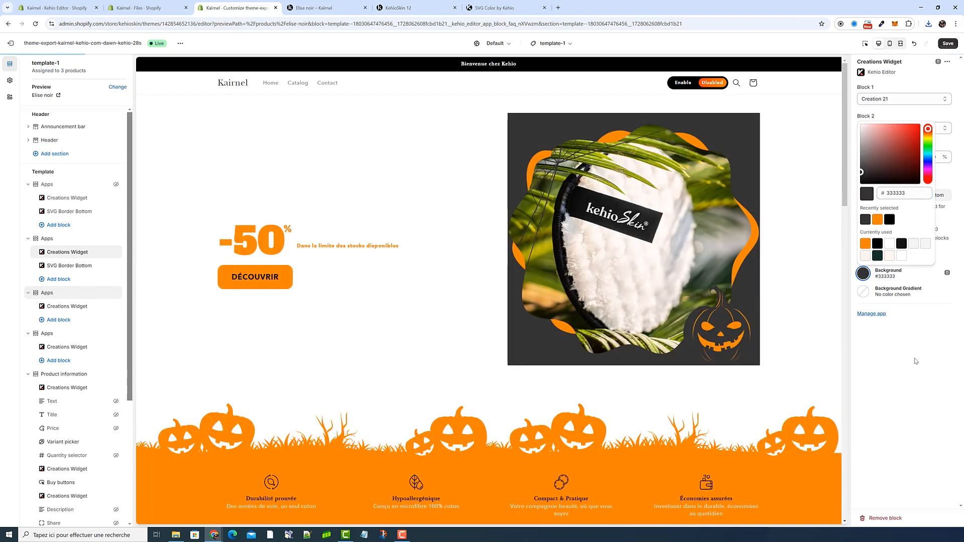
pyautogui.click(917, 361)
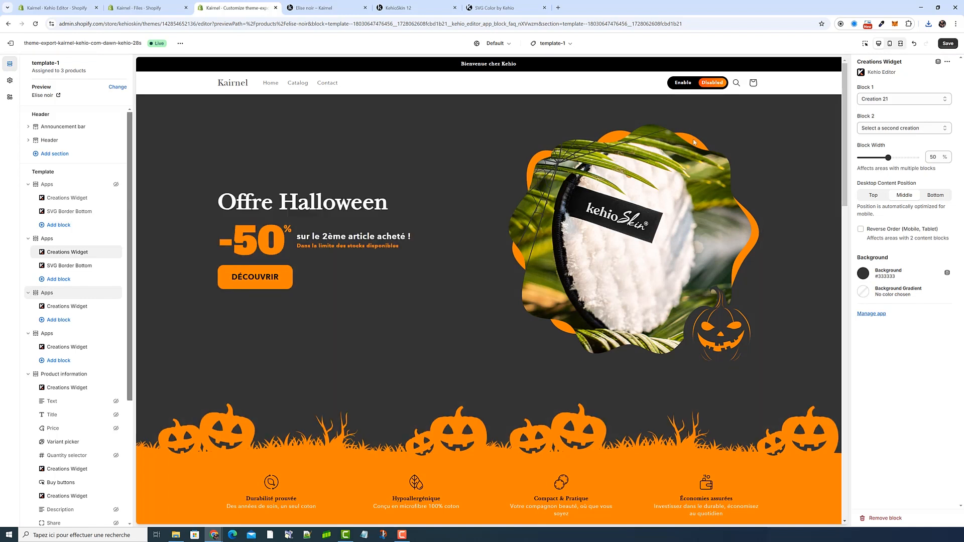
pyautogui.click(954, 44)
# Copy the solene-1-img-2 link from Shopify Files and paste it as Content 2's image URL in the banner creation
pyautogui.click(79, 7)
pyautogui.click(138, 8)
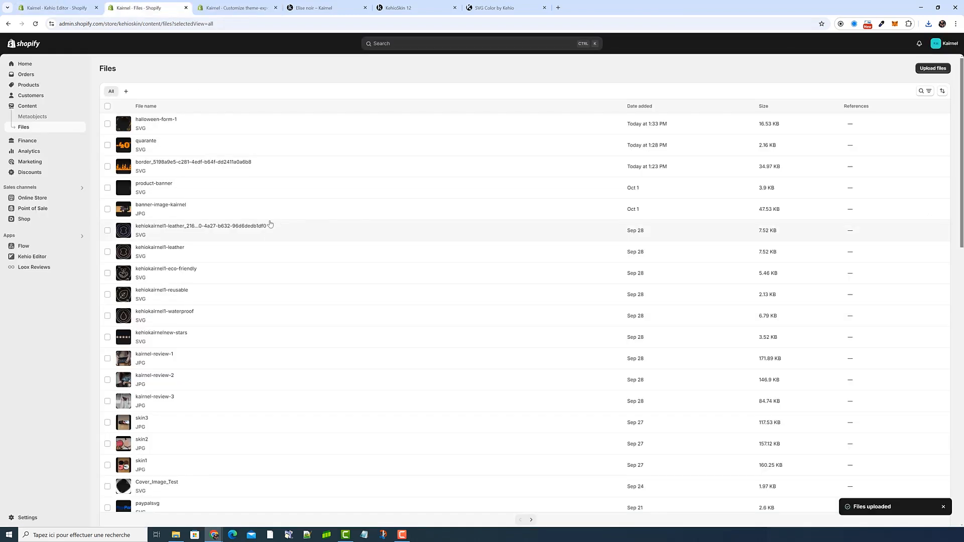
pyautogui.scroll(-7, 276, 241)
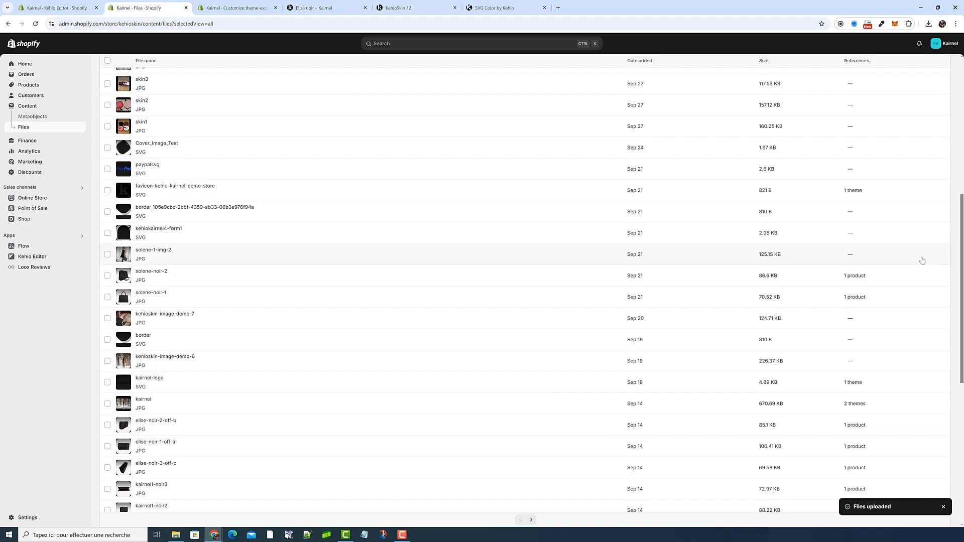
pyautogui.click(191, 249)
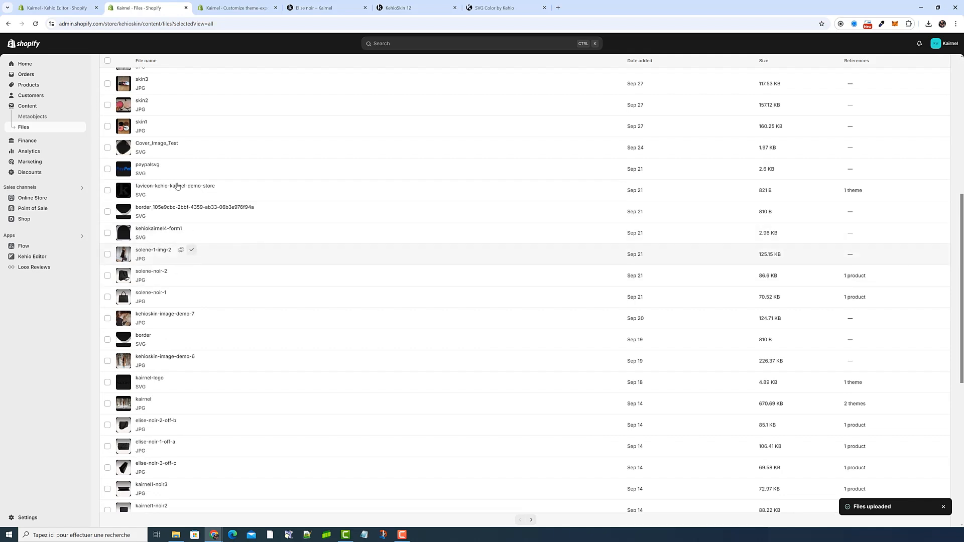
pyautogui.click(76, 8)
pyautogui.click(75, 230)
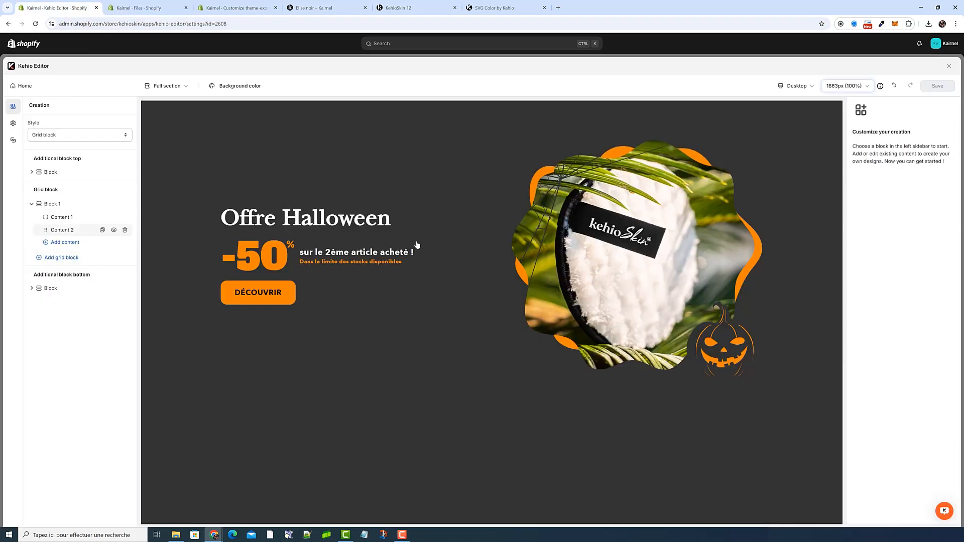
pyautogui.tripleClick(894, 233)
pyautogui.hotkey('ctrl', 'v')
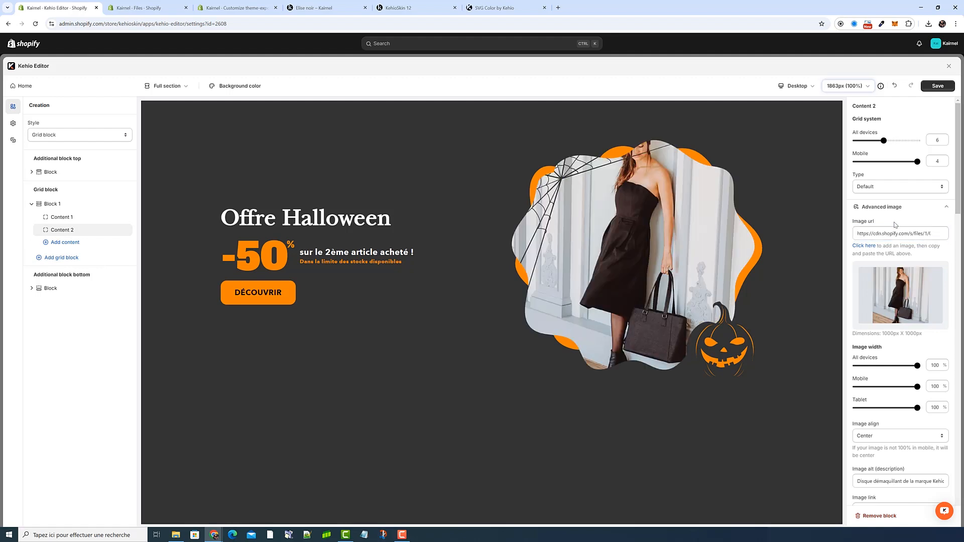
# Check Content 2's image alt description, leave the banner creation and open Halloween_Crea_22 for editing
pyautogui.scroll(-2, 933, 373)
pyautogui.click(893, 370)
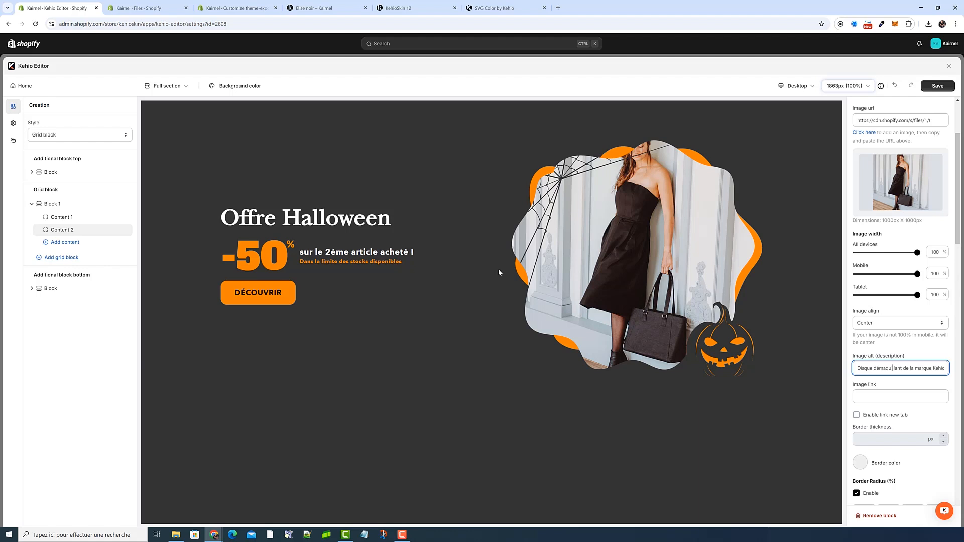
pyautogui.click(948, 67)
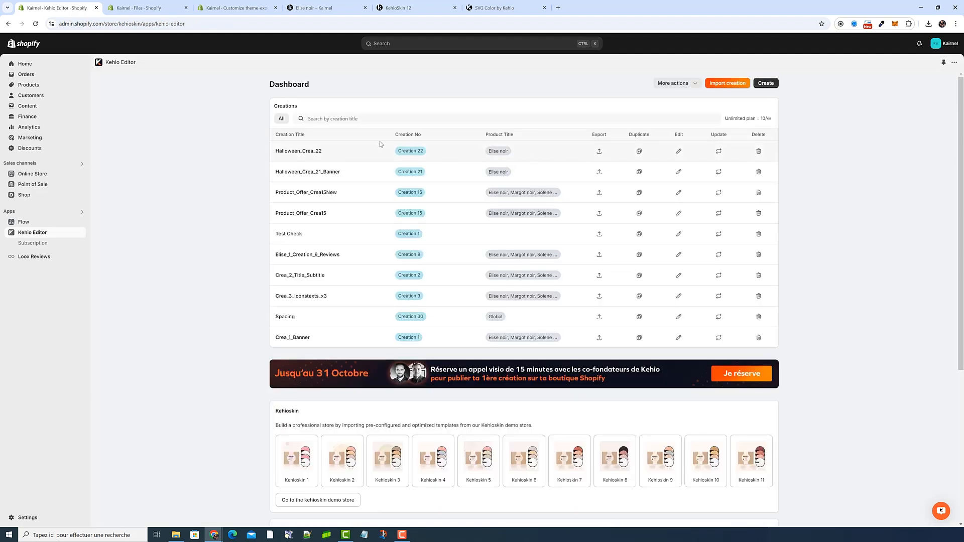
pyautogui.click(678, 152)
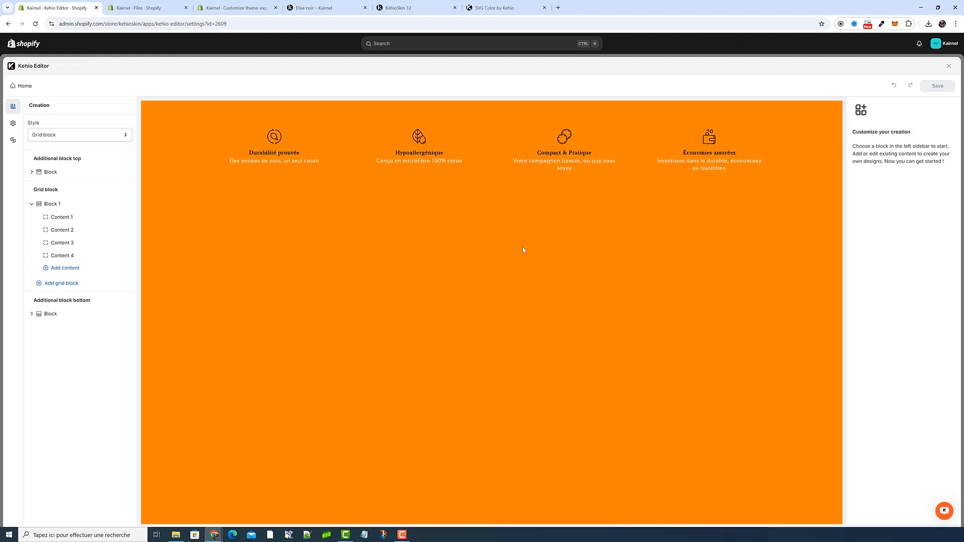
# Show the HTML source of Content 1's icon title to check its heading tag
pyautogui.click(59, 217)
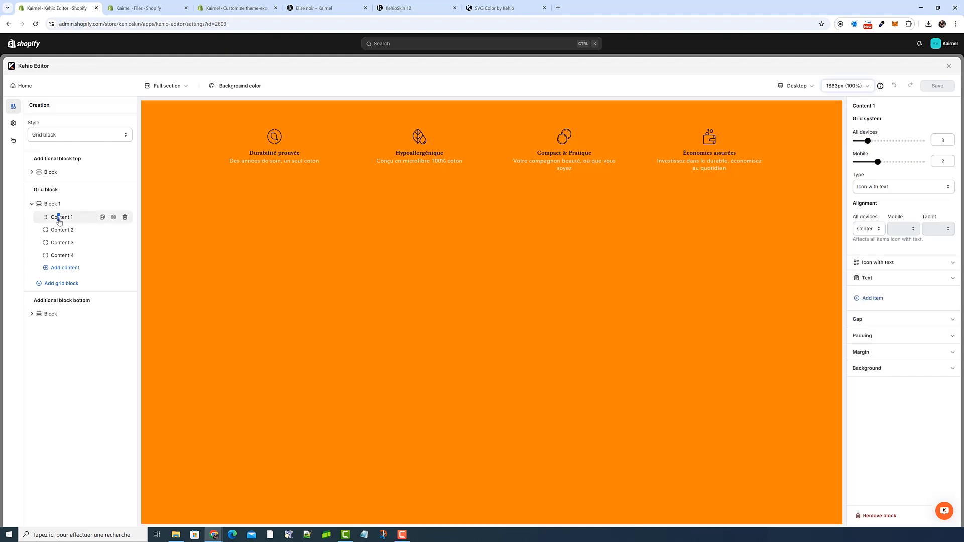
pyautogui.click(894, 262)
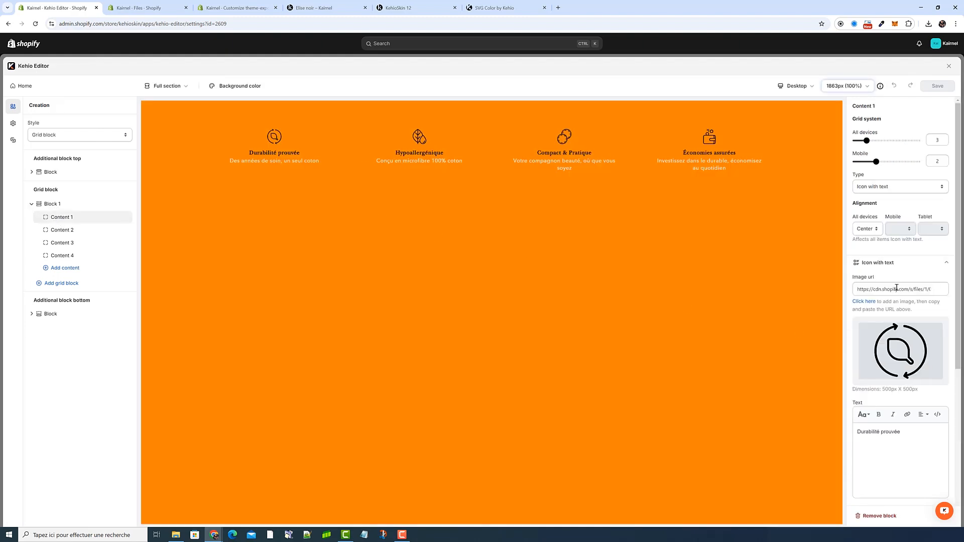
pyautogui.scroll(-2, 919, 376)
pyautogui.moveTo(915, 358); pyautogui.dragTo(855, 356)
pyautogui.click(937, 339)
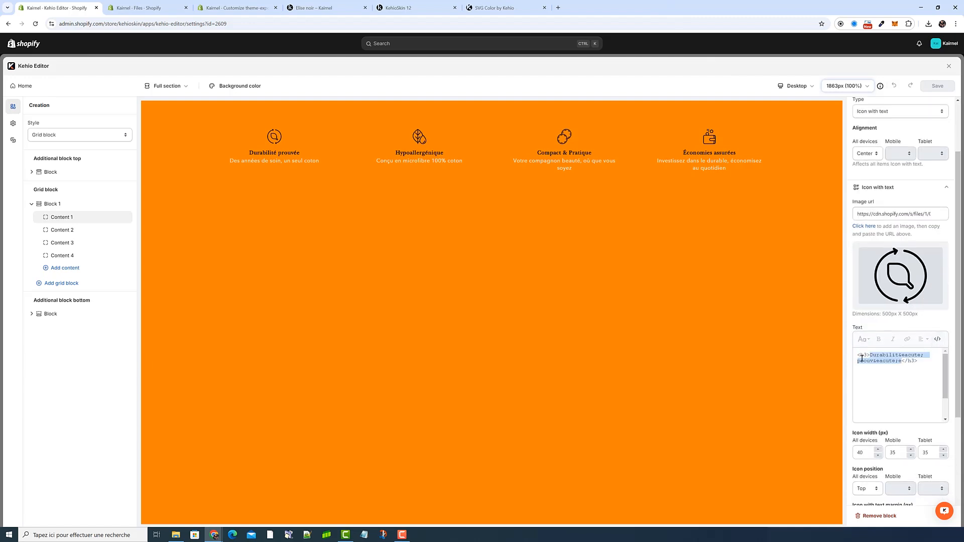
# Set the H3 heading size to 17 px on all devices and its font weight to ExtraBold
pyautogui.click(13, 123)
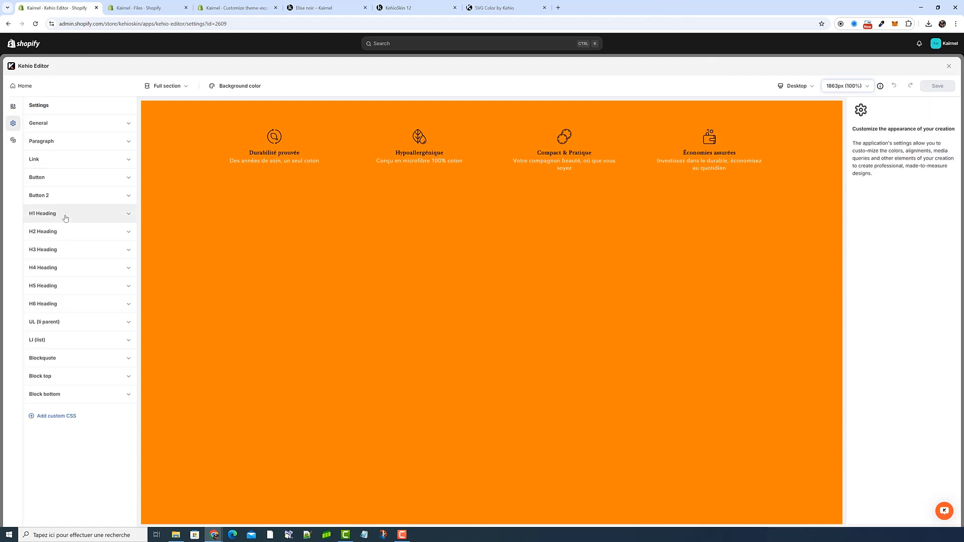
pyautogui.click(66, 249)
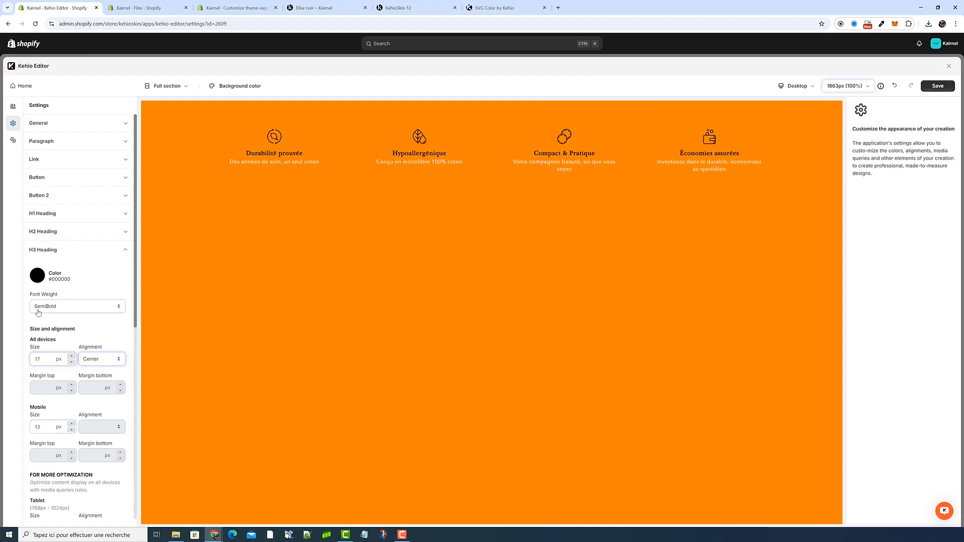
pyautogui.click(66, 307)
pyautogui.click(68, 363)
pyautogui.click(77, 307)
pyautogui.click(97, 289)
pyautogui.click(83, 307)
pyautogui.click(106, 291)
# Replace Content 1's paragraph text with "dsfgdsfqsfd" in its HTML source and return to the formatted text view
pyautogui.click(14, 111)
pyautogui.click(76, 217)
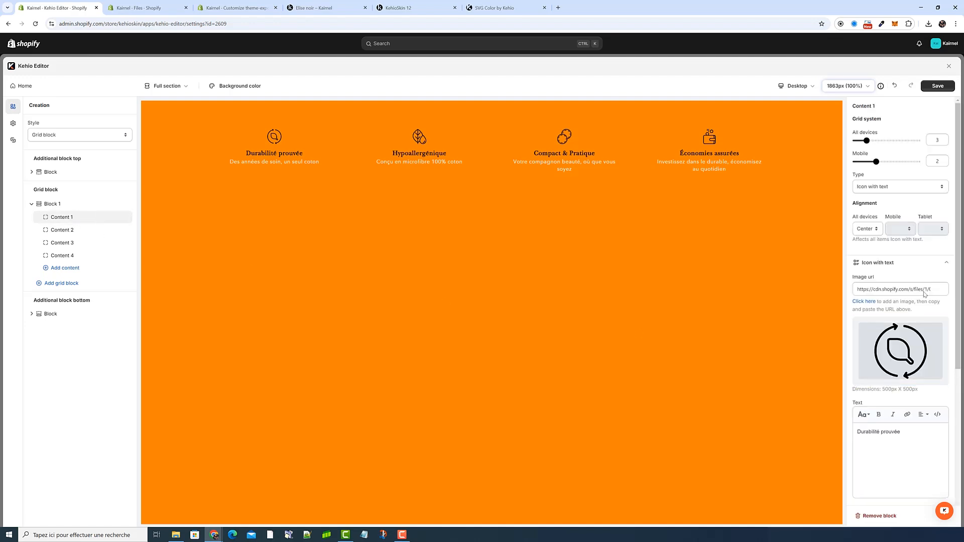
pyautogui.click(906, 264)
pyautogui.click(894, 277)
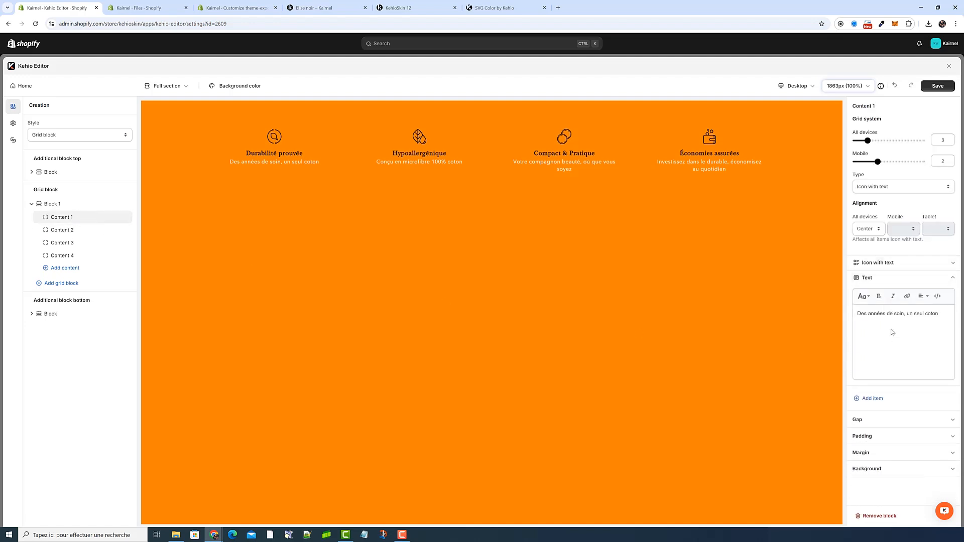
pyautogui.tripleClick(892, 313)
pyautogui.click(937, 296)
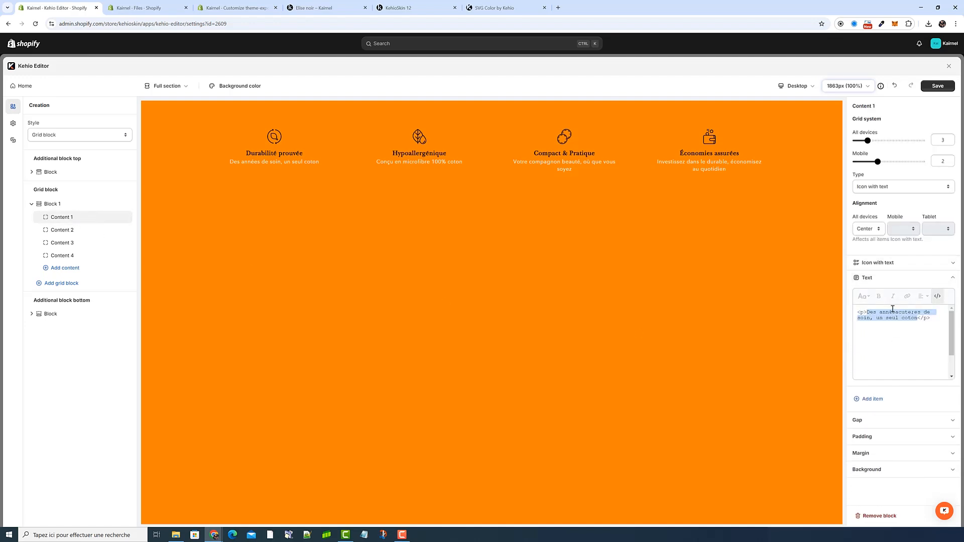
pyautogui.write('dsfgdsfqsfd')
pyautogui.click(937, 297)
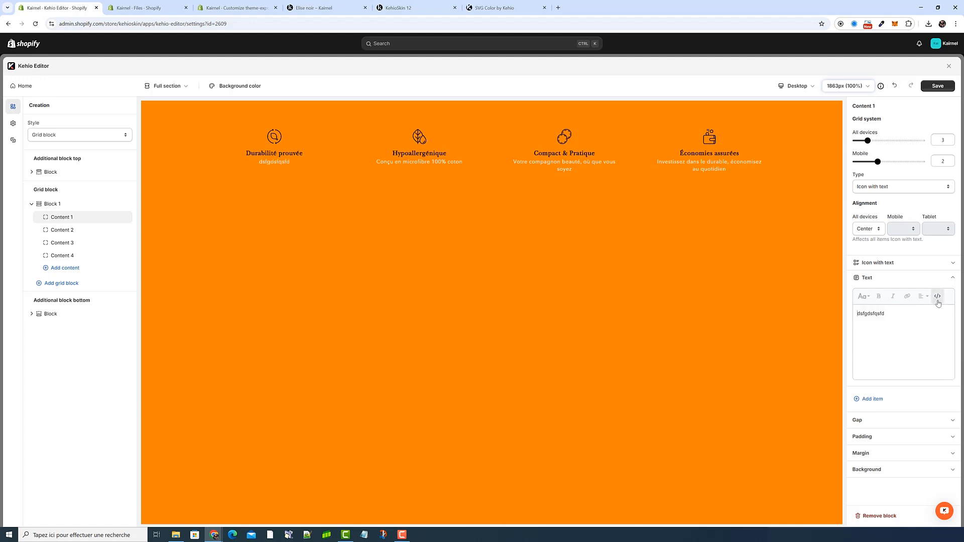
# Set the paragraph text color to #000000 in the creation's settings
pyautogui.click(13, 123)
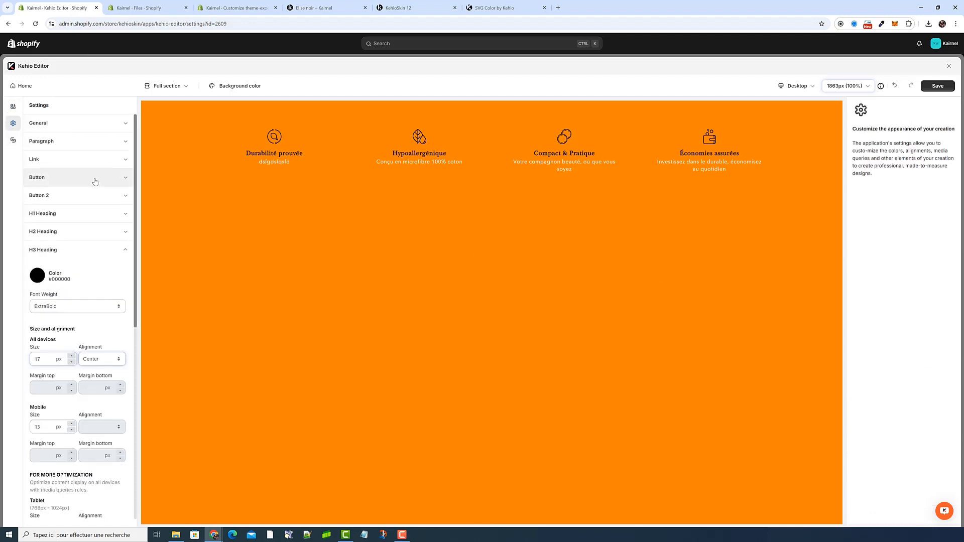
pyautogui.click(75, 143)
pyautogui.click(38, 171)
pyautogui.moveTo(55, 223); pyautogui.dragTo(21, 294)
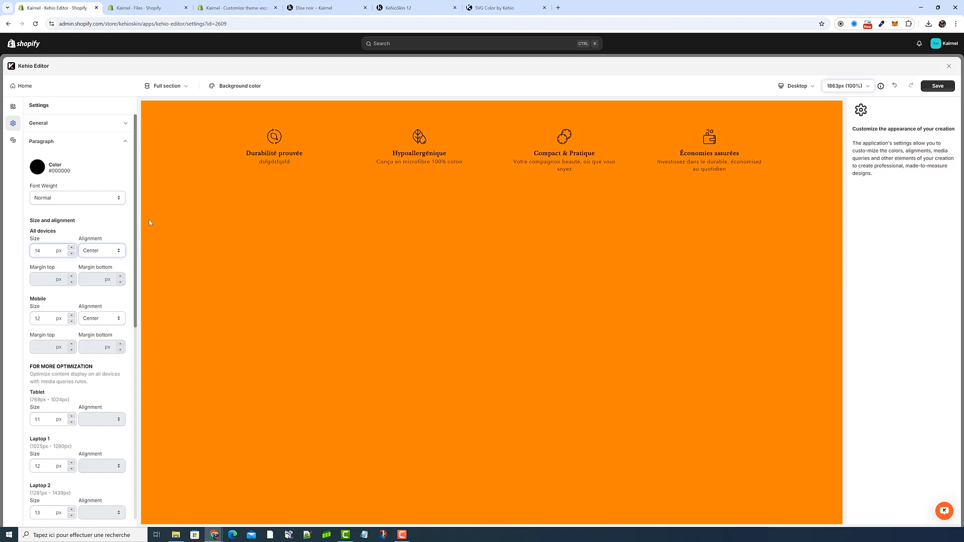
# Look at the Block bottom alignment settings and close Halloween_Crea_22 without saving
pyautogui.click(80, 142)
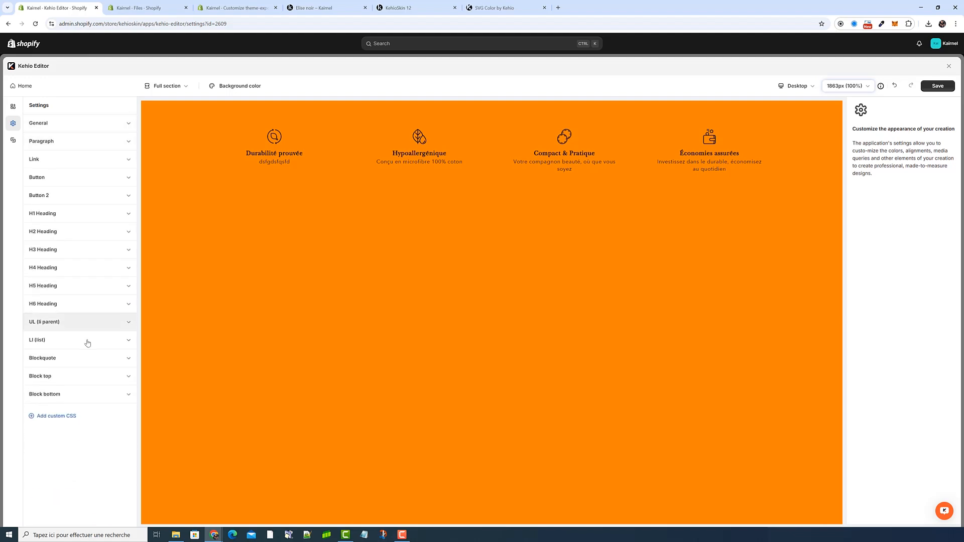
pyautogui.click(76, 400)
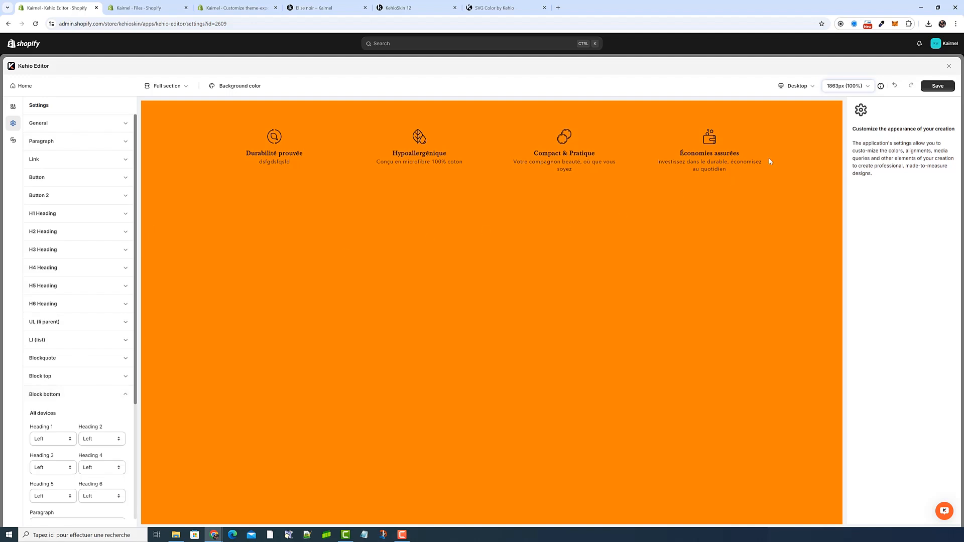
pyautogui.click(949, 67)
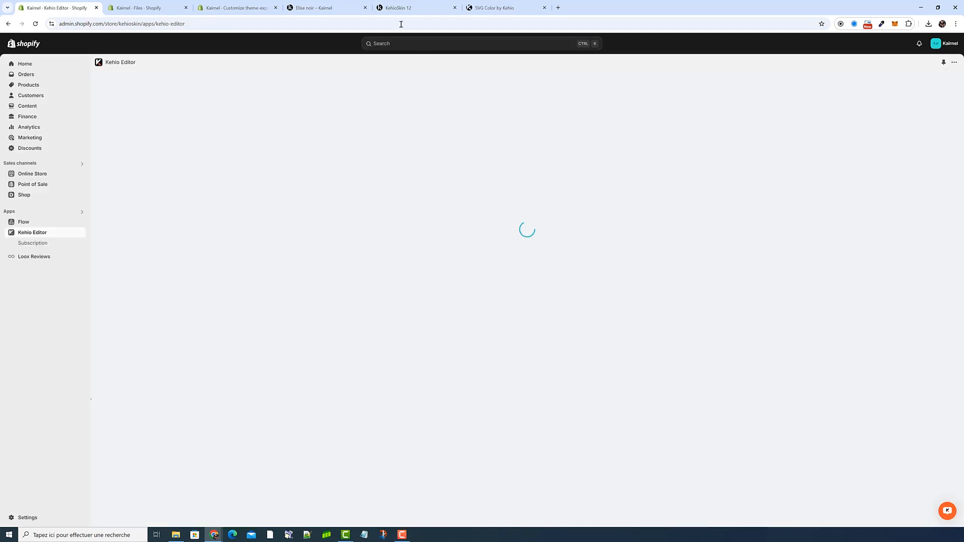
# Look over the KehioSkin 12 demo product page from its Halloween banner downward and back
pyautogui.click(400, 7)
pyautogui.scroll(-10, 426, 158)
pyautogui.scroll(10, 426, 159)
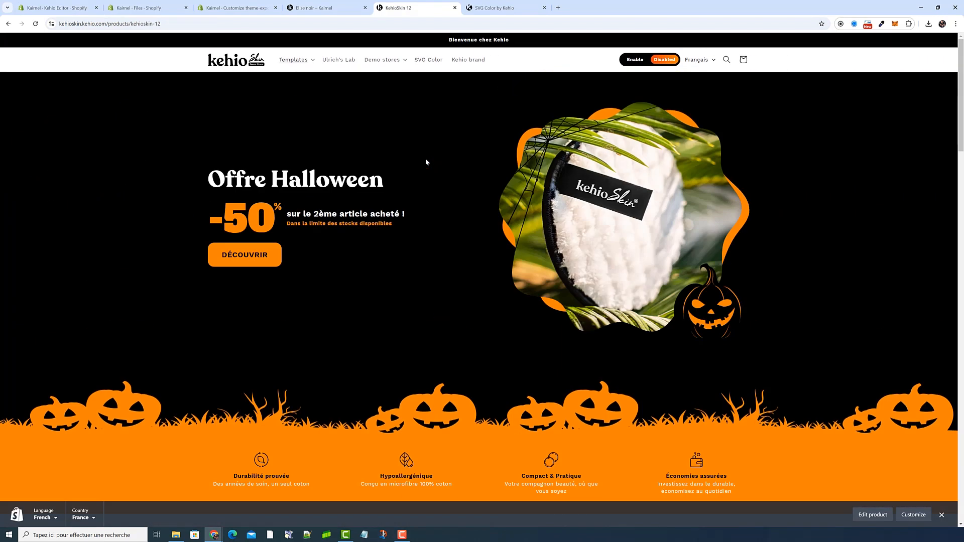